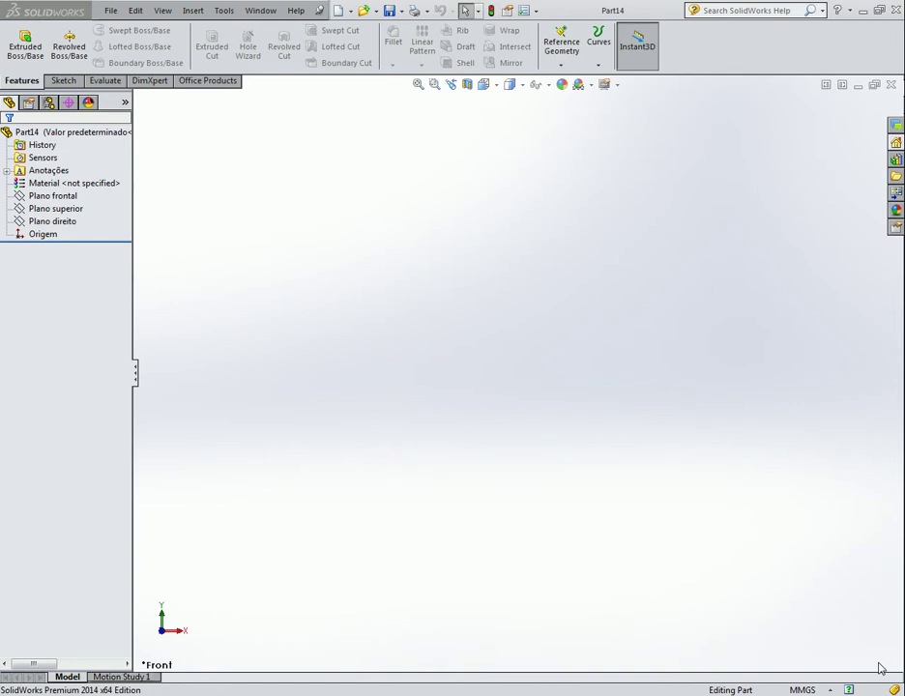
- Start Sketch1 on Plano frontal of Part14 from the FeatureManager tree
{"action": "left_click", "coordinate": [64, 81]}
{"action": "left_click", "coordinate": [51, 209]}
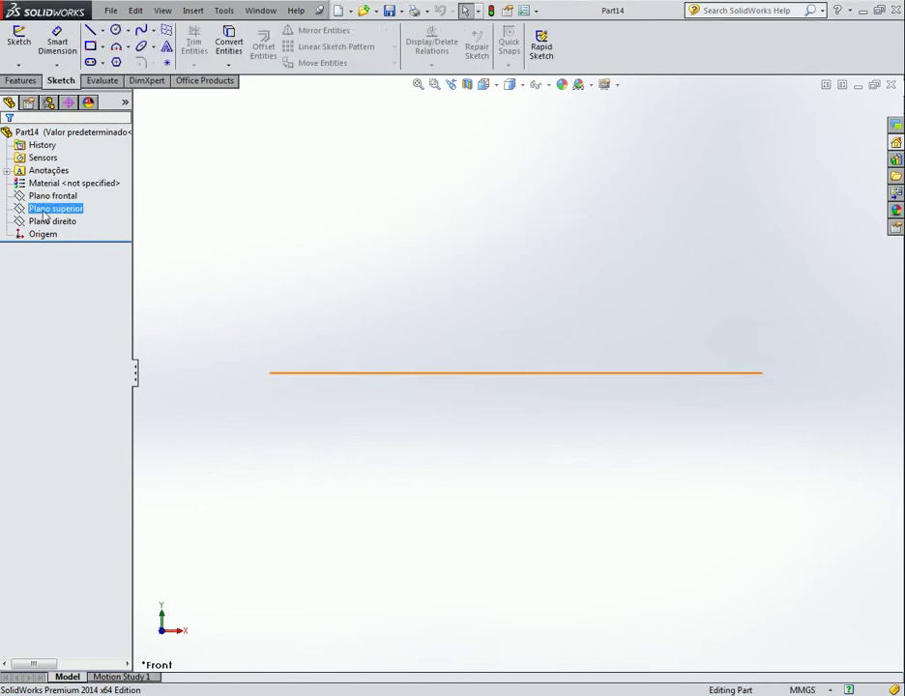
{"action": "right_click", "coordinate": [41, 196]}
{"action": "left_click", "coordinate": [44, 177]}
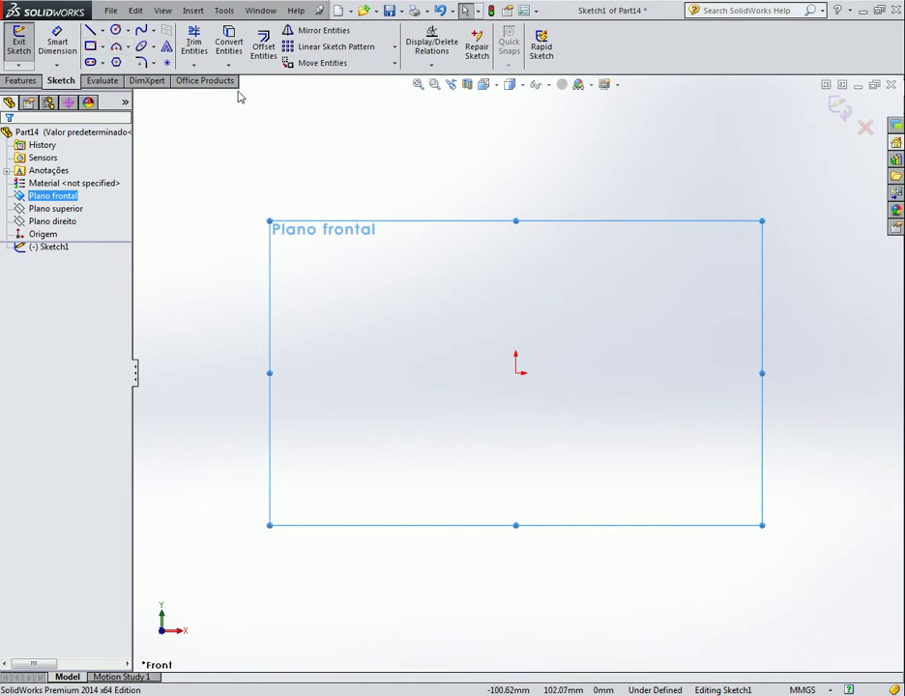
- Draw a large circle left of the origin and a smaller circle to its right
{"action": "left_click", "coordinate": [115, 30]}
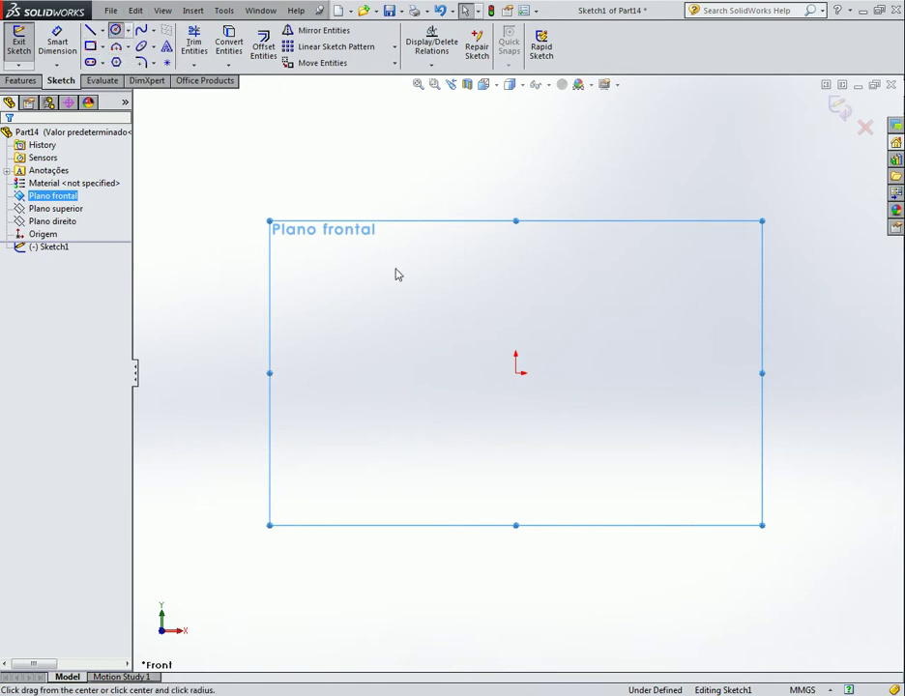
{"action": "left_click", "coordinate": [328, 372]}
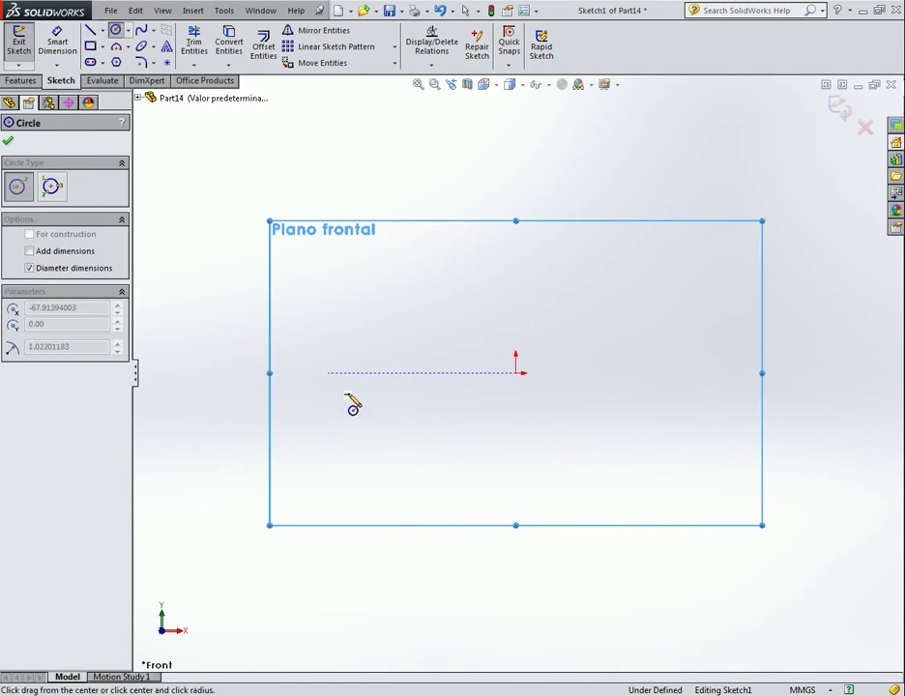
{"action": "left_click", "coordinate": [380, 451]}
{"action": "key", "text": "Escape"}
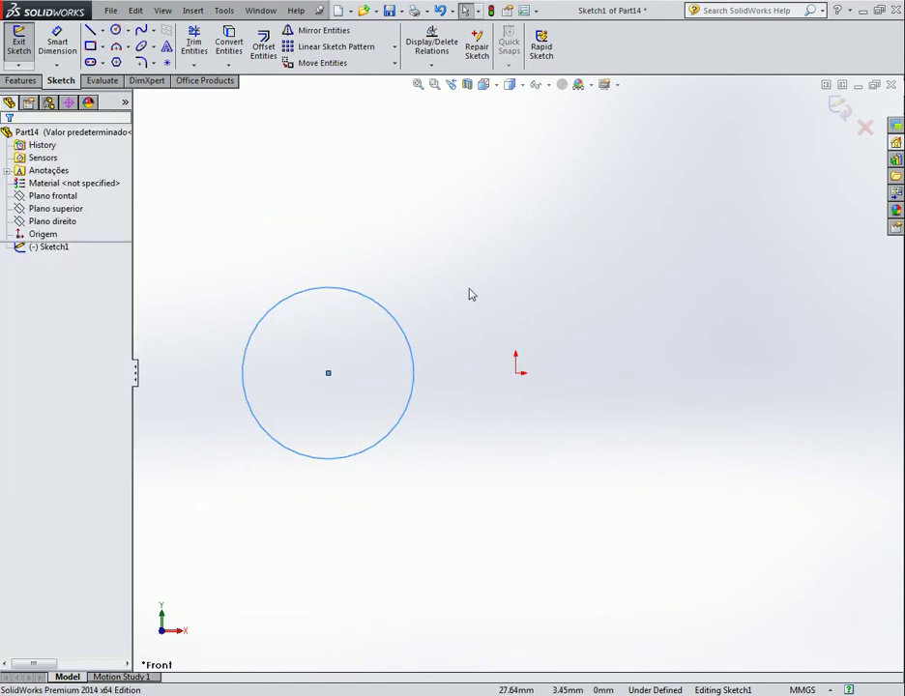
{"action": "left_click", "coordinate": [117, 31]}
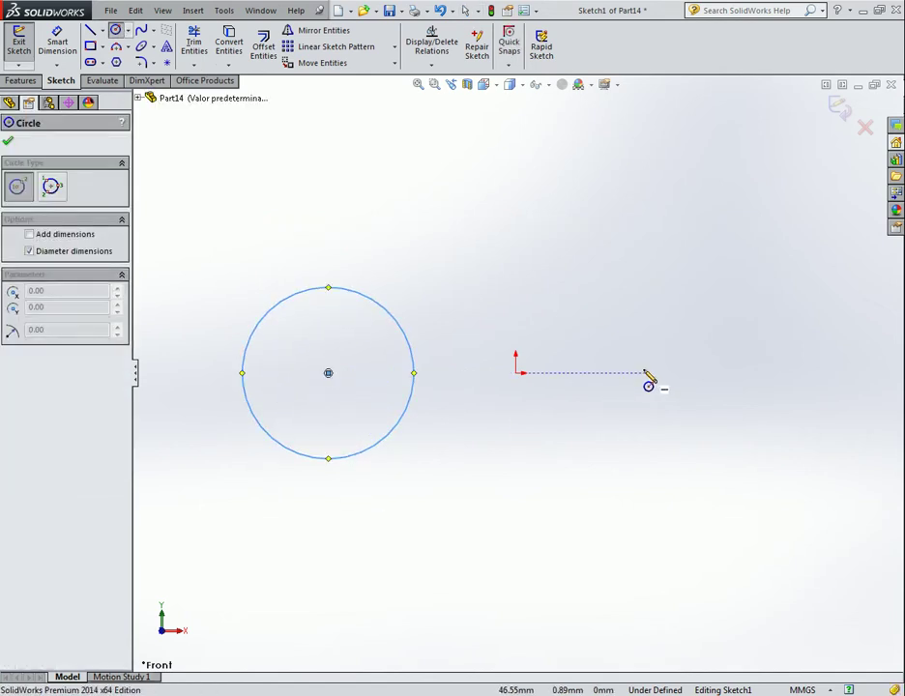
{"action": "left_click", "coordinate": [645, 373]}
{"action": "left_click", "coordinate": [661, 431]}
{"action": "key", "text": "Escape"}
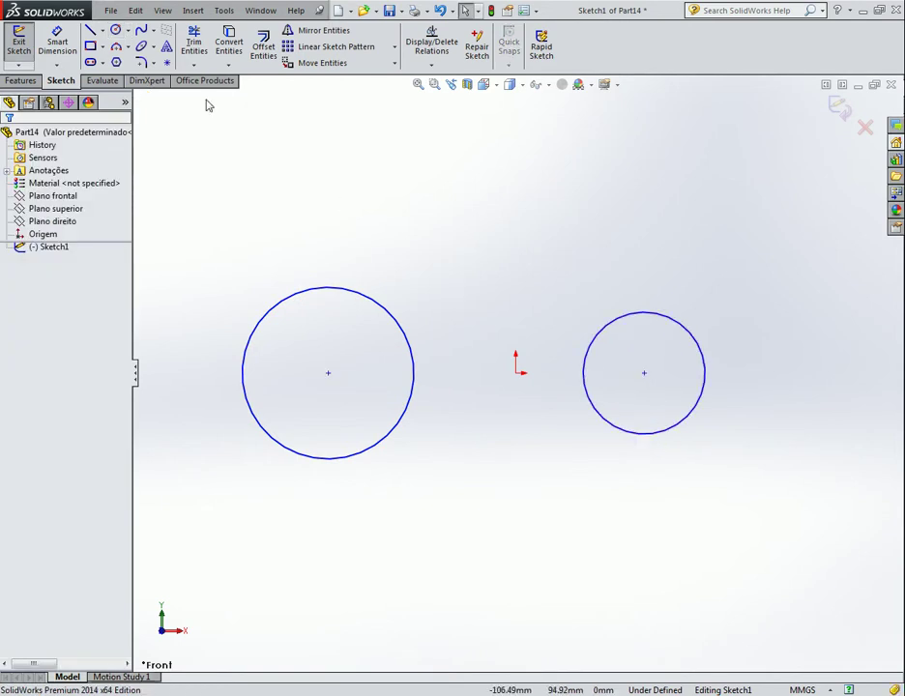
{"action": "left_click", "coordinate": [117, 31]}
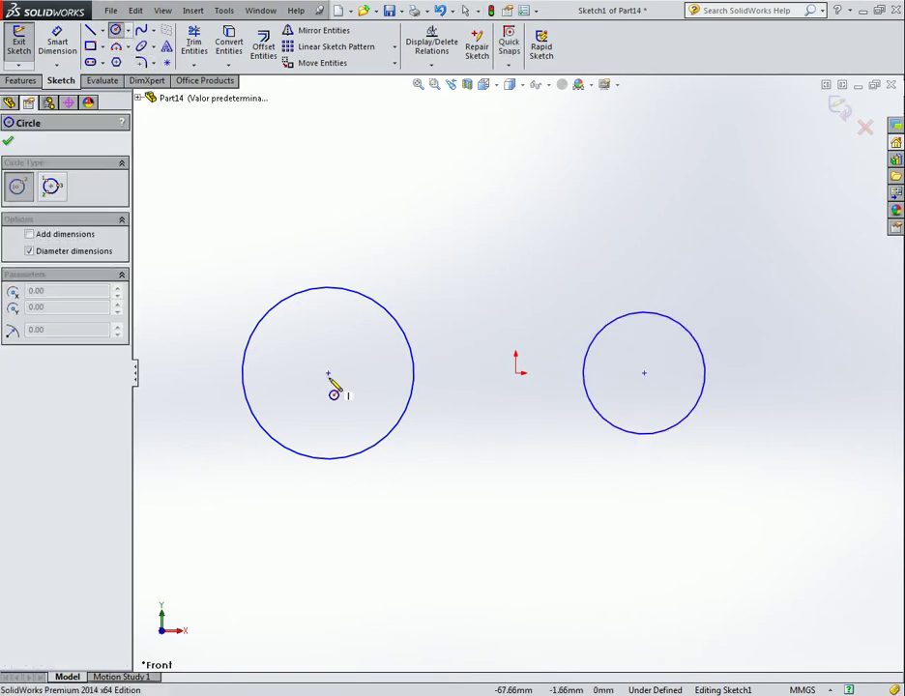
{"action": "left_click", "coordinate": [328, 373]}
{"action": "key", "text": "Escape"}
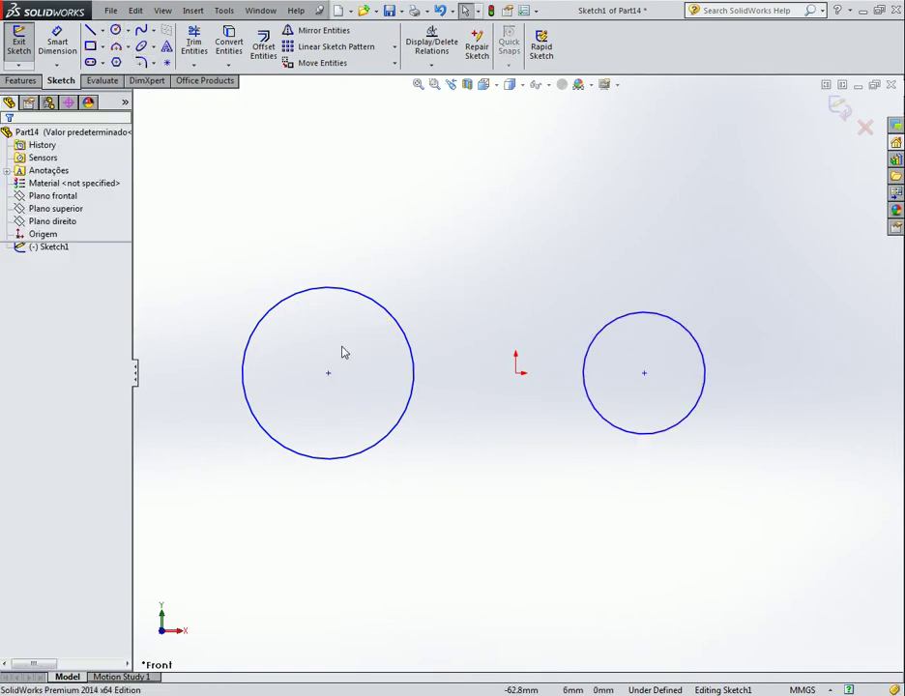
- Draw two lines joining the circles, top to top and bottom to bottom
{"action": "left_click", "coordinate": [91, 31]}
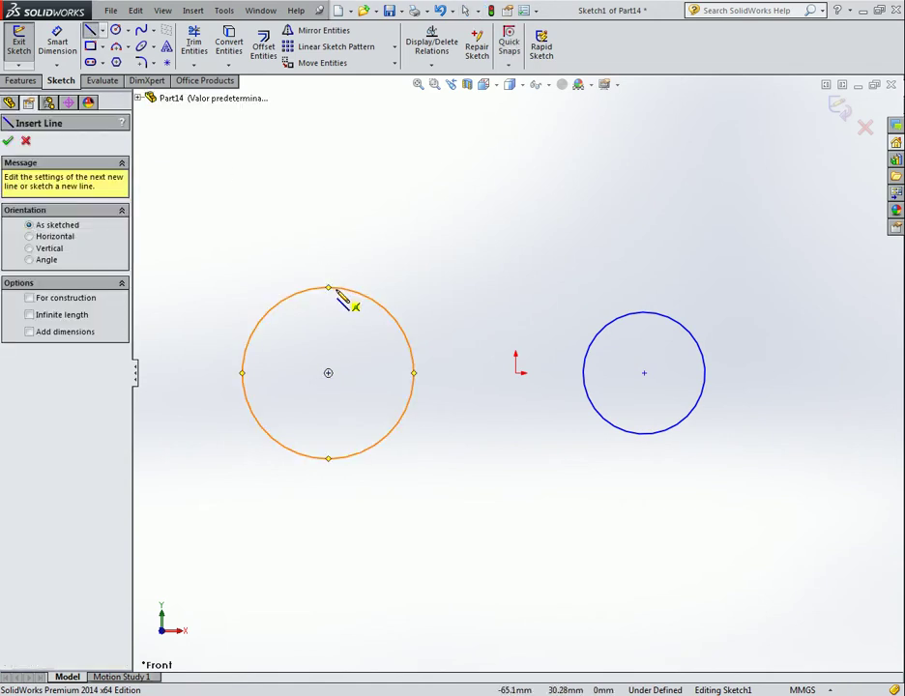
{"action": "left_click", "coordinate": [335, 289]}
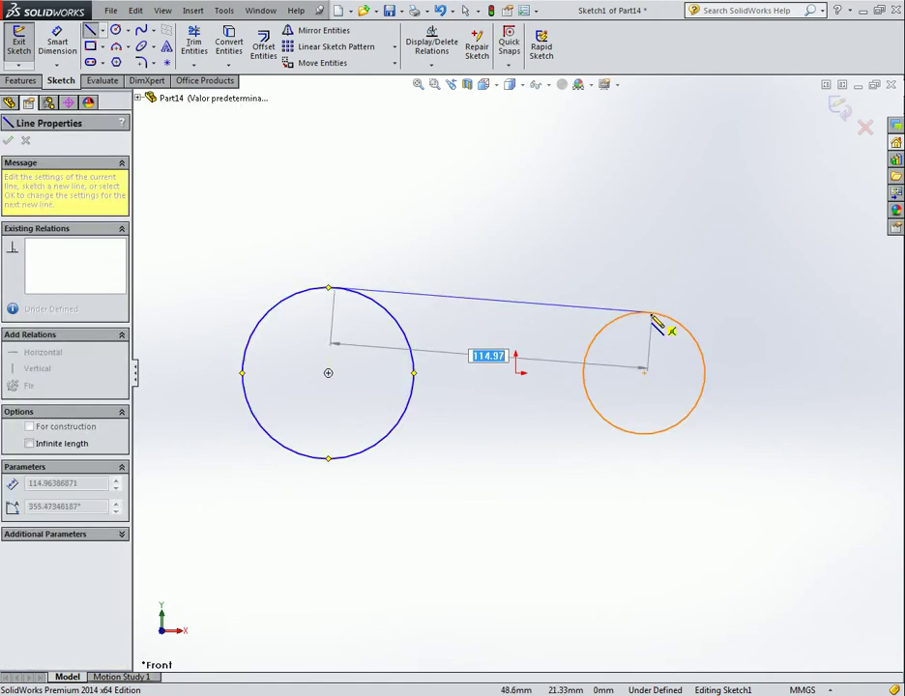
{"action": "left_click", "coordinate": [648, 313]}
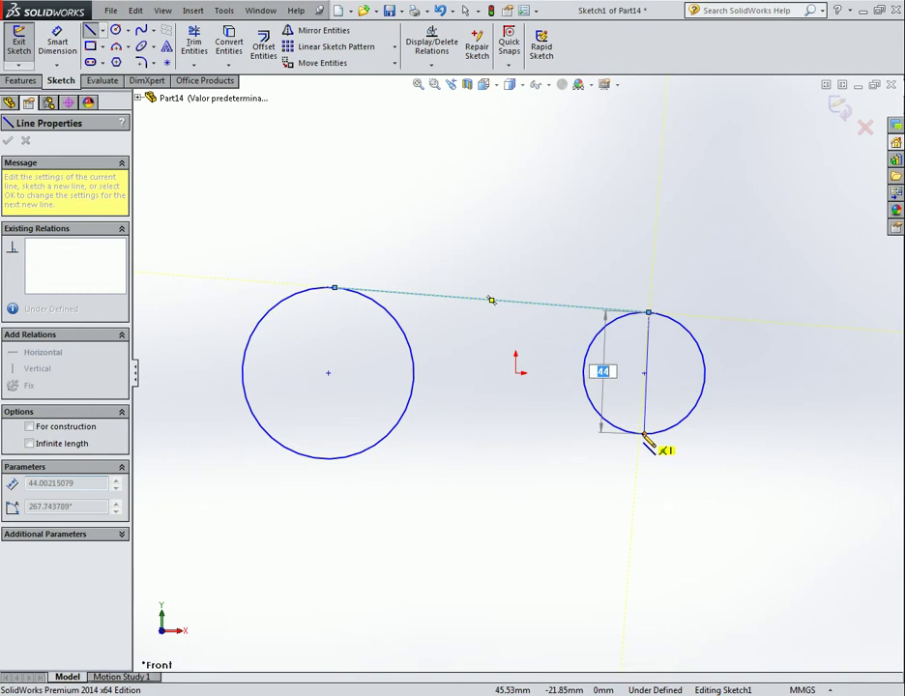
{"action": "key", "text": "Escape"}
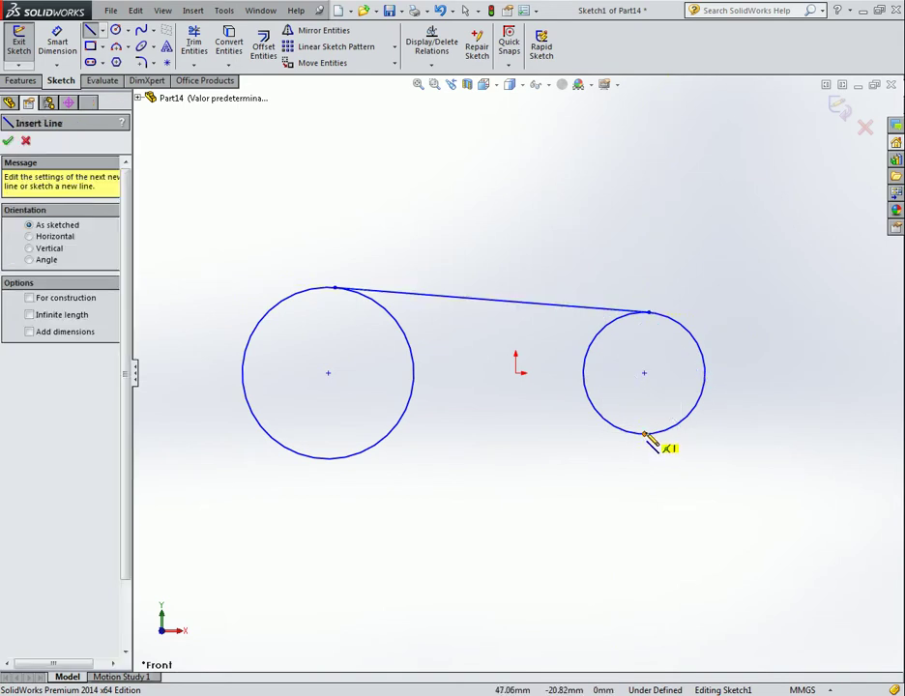
{"action": "left_click", "coordinate": [644, 434]}
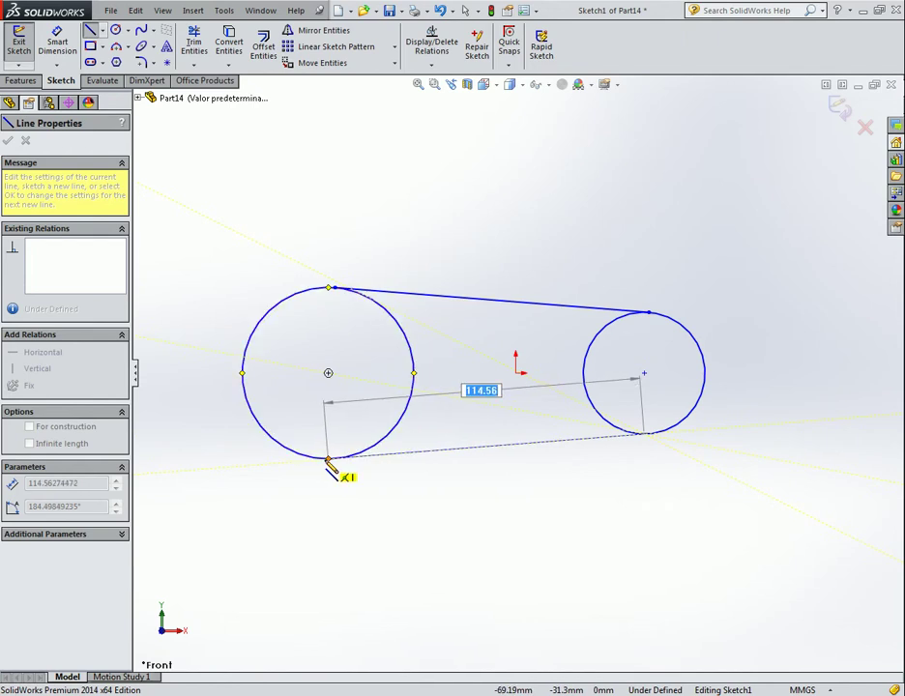
{"action": "left_click", "coordinate": [329, 458]}
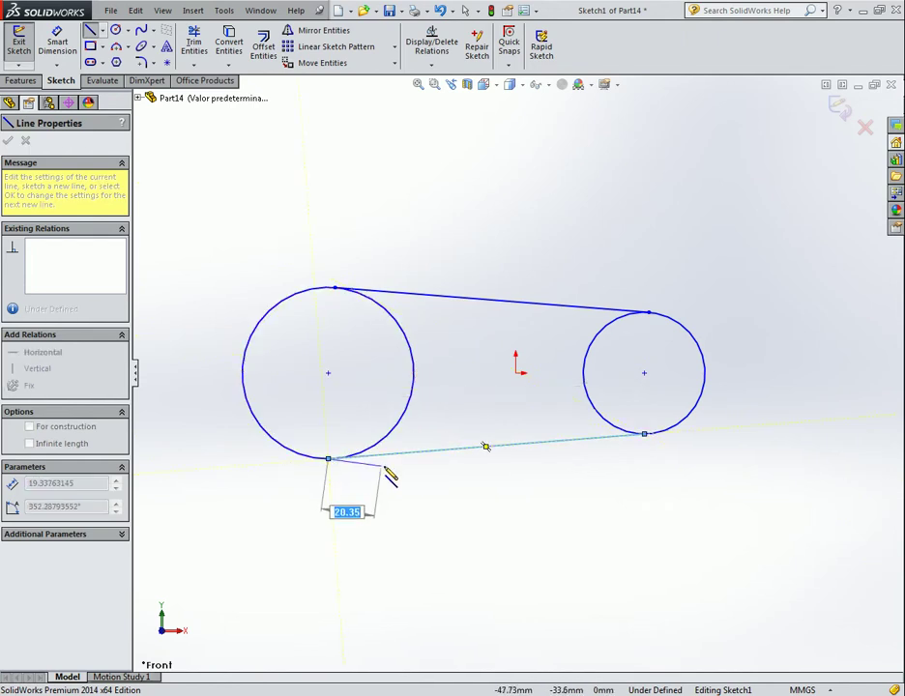
{"action": "key", "text": "Escape"}
{"action": "scroll", "coordinate": [410, 341], "scroll_direction": "down", "scroll_amount": 2}
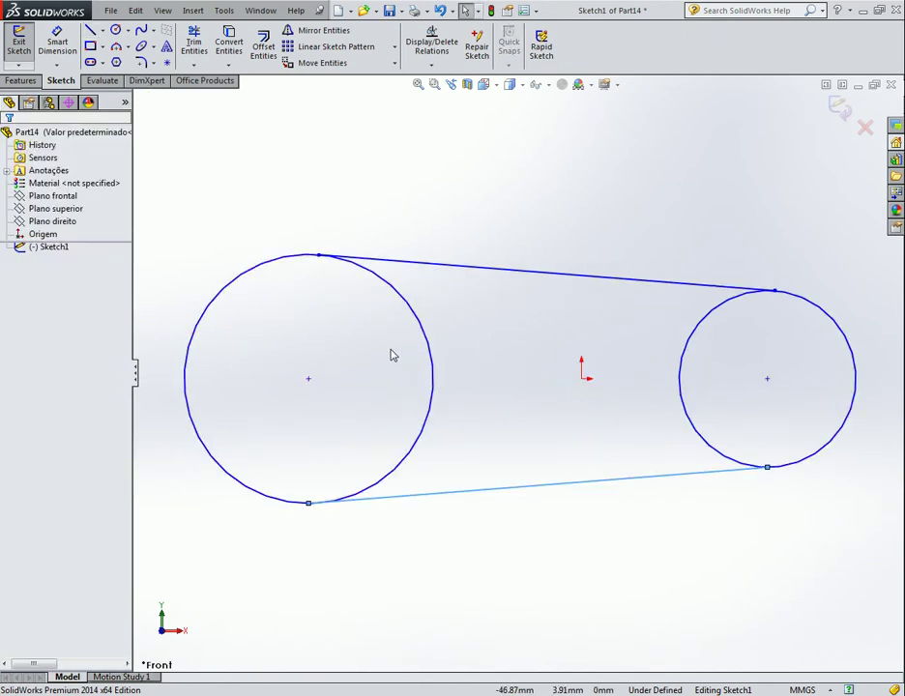
{"action": "scroll", "coordinate": [391, 356], "scroll_direction": "down", "scroll_amount": 3}
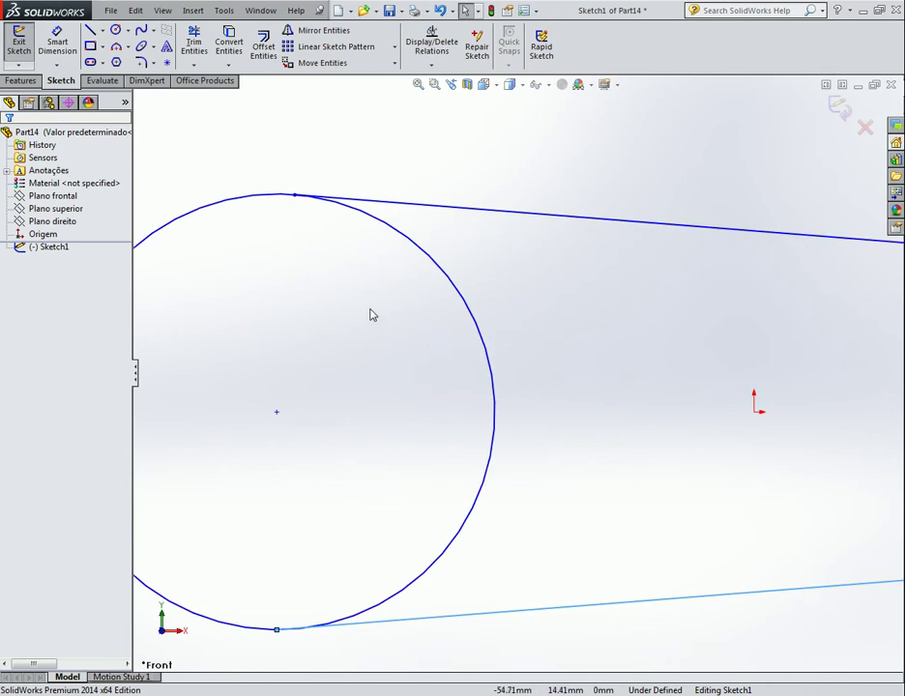
{"action": "left_click", "coordinate": [364, 217]}
{"action": "scroll", "coordinate": [366, 220], "scroll_direction": "up", "scroll_amount": 2}
{"action": "scroll", "coordinate": [373, 240], "scroll_direction": "up", "scroll_amount": 2}
{"action": "left_click", "coordinate": [361, 229]}
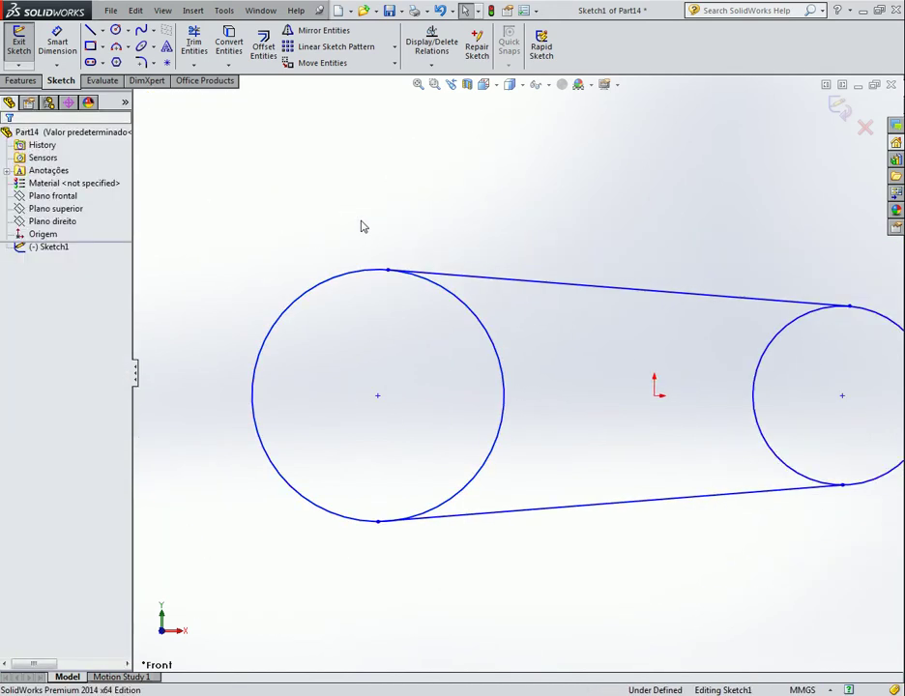
{"action": "scroll", "coordinate": [392, 309], "scroll_direction": "down", "scroll_amount": 1}
{"action": "scroll", "coordinate": [487, 260], "scroll_direction": "down", "scroll_amount": 3}
{"action": "scroll", "coordinate": [455, 204], "scroll_direction": "down", "scroll_amount": 2}
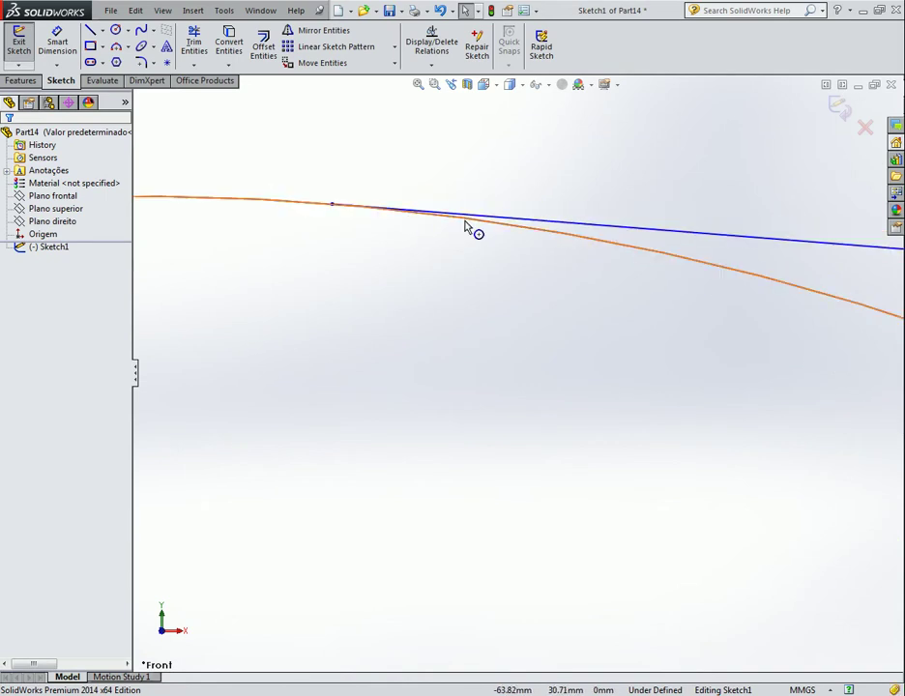
{"action": "scroll", "coordinate": [457, 248], "scroll_direction": "up", "scroll_amount": 1}
{"action": "scroll", "coordinate": [456, 253], "scroll_direction": "up", "scroll_amount": 2}
{"action": "scroll", "coordinate": [458, 275], "scroll_direction": "up", "scroll_amount": 2}
{"action": "scroll", "coordinate": [469, 290], "scroll_direction": "up", "scroll_amount": 2}
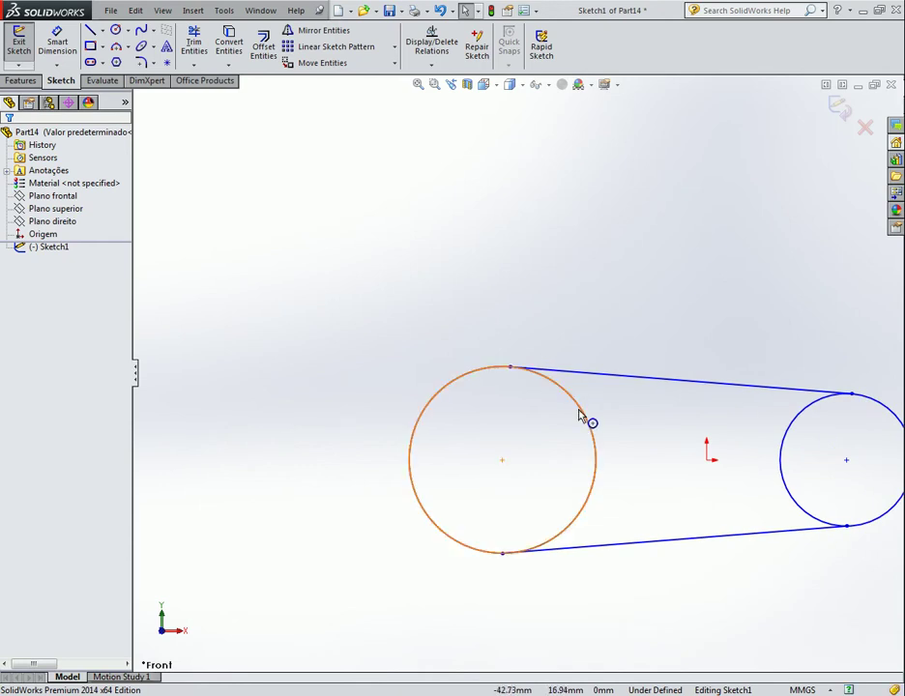
{"action": "right_click", "coordinate": [582, 414]}
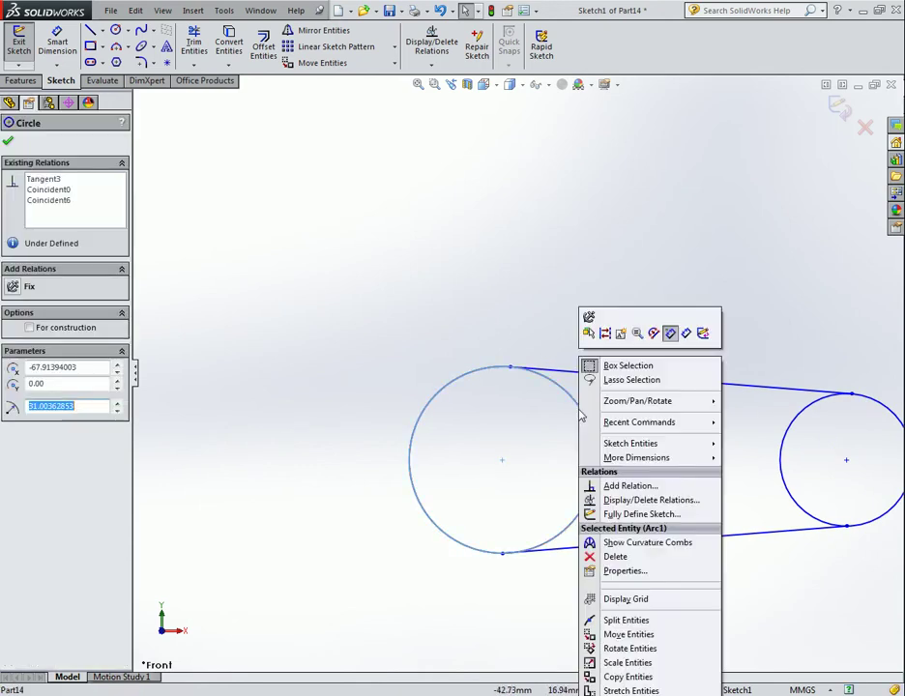
{"action": "left_click", "coordinate": [515, 412]}
{"action": "scroll", "coordinate": [570, 418], "scroll_direction": "up", "scroll_amount": 1}
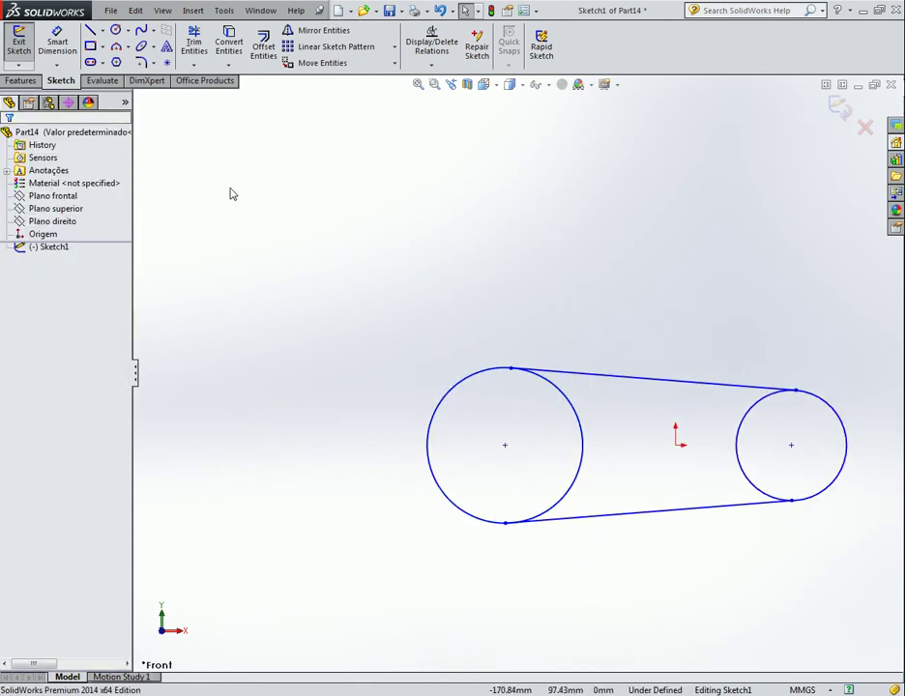
- Trim away the inner arcs of the left and right circles
{"action": "left_click", "coordinate": [194, 45]}
{"action": "left_click", "coordinate": [557, 392]}
{"action": "left_click", "coordinate": [746, 421]}
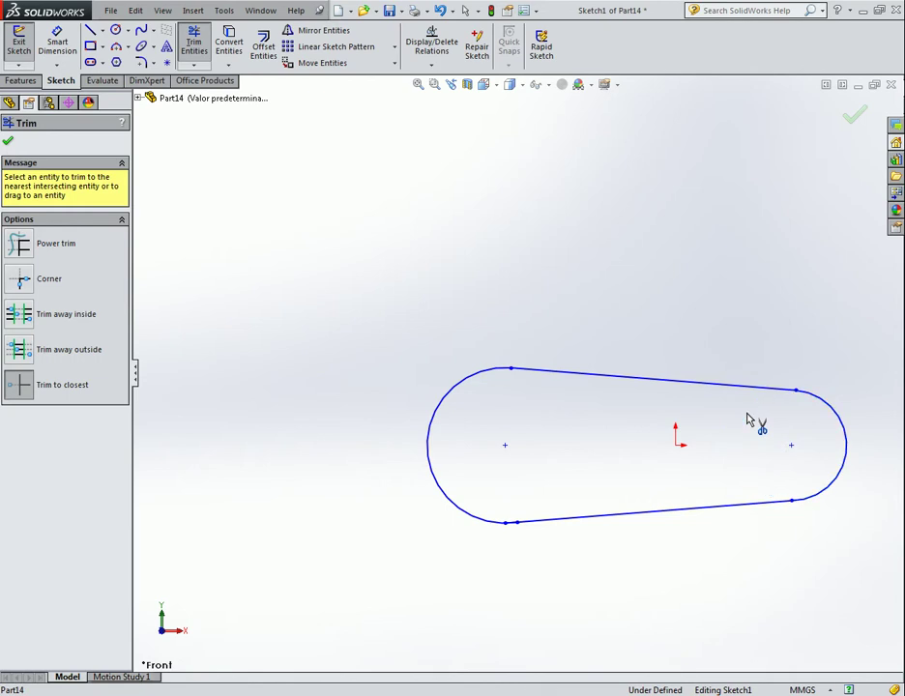
{"action": "scroll", "coordinate": [778, 418], "scroll_direction": "down", "scroll_amount": 2}
{"action": "scroll", "coordinate": [737, 642], "scroll_direction": "down", "scroll_amount": 2}
{"action": "scroll", "coordinate": [662, 616], "scroll_direction": "down", "scroll_amount": 2}
{"action": "scroll", "coordinate": [531, 522], "scroll_direction": "down", "scroll_amount": 2}
{"action": "mouse_move", "coordinate": [529, 522]}
{"action": "middle_mouse_down", "text": "ctrl"}
{"action": "mouse_move", "coordinate": [511, 480]}
{"action": "mouse_move", "coordinate": [530, 437]}
{"action": "middle_mouse_up", "text": "ctrl"}
{"action": "scroll", "coordinate": [393, 402], "scroll_direction": "up", "scroll_amount": 2}
{"action": "scroll", "coordinate": [377, 395], "scroll_direction": "up", "scroll_amount": 2}
{"action": "scroll", "coordinate": [319, 382], "scroll_direction": "up", "scroll_amount": 2}
{"action": "scroll", "coordinate": [329, 416], "scroll_direction": "up", "scroll_amount": 2}
{"action": "scroll", "coordinate": [321, 370], "scroll_direction": "down", "scroll_amount": 3}
{"action": "scroll", "coordinate": [343, 327], "scroll_direction": "down", "scroll_amount": 2}
{"action": "scroll", "coordinate": [412, 311], "scroll_direction": "down", "scroll_amount": 2}
{"action": "scroll", "coordinate": [412, 313], "scroll_direction": "down", "scroll_amount": 2}
{"action": "scroll", "coordinate": [393, 319], "scroll_direction": "down", "scroll_amount": 2}
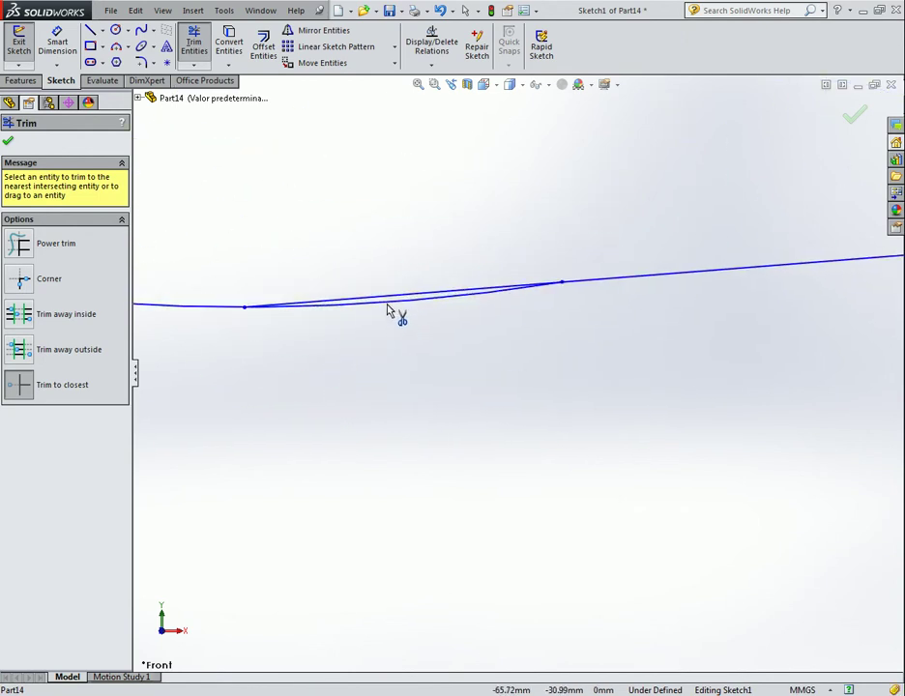
- Trim the leftover sliver near the tangent point to close the belt outline
{"action": "left_click", "coordinate": [388, 300]}
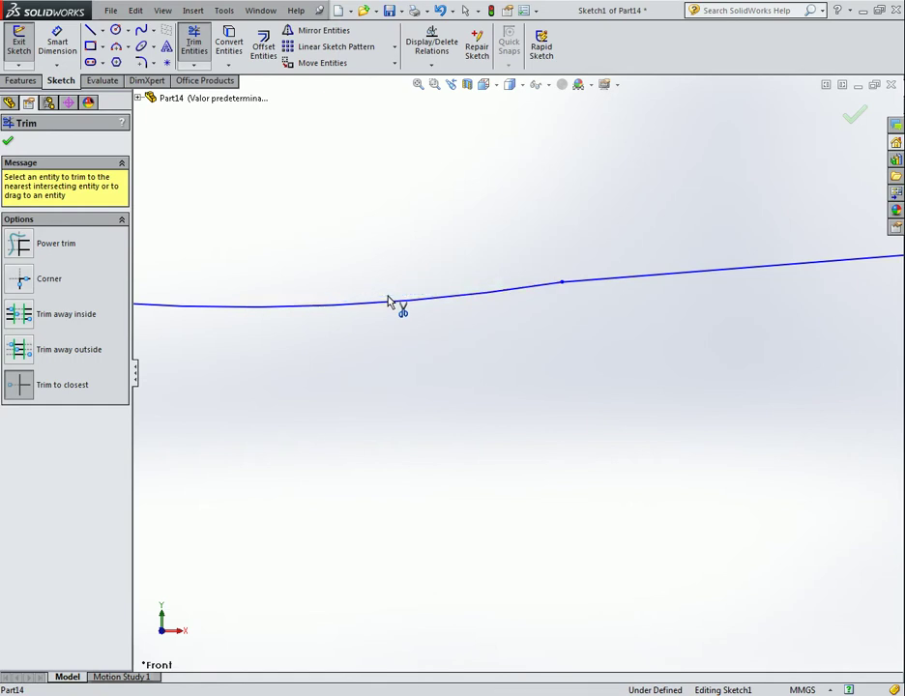
{"action": "scroll", "coordinate": [499, 302], "scroll_direction": "up", "scroll_amount": 2}
{"action": "scroll", "coordinate": [501, 303], "scroll_direction": "up", "scroll_amount": 2}
{"action": "scroll", "coordinate": [507, 179], "scroll_direction": "down", "scroll_amount": 2}
{"action": "scroll", "coordinate": [513, 195], "scroll_direction": "down", "scroll_amount": 2}
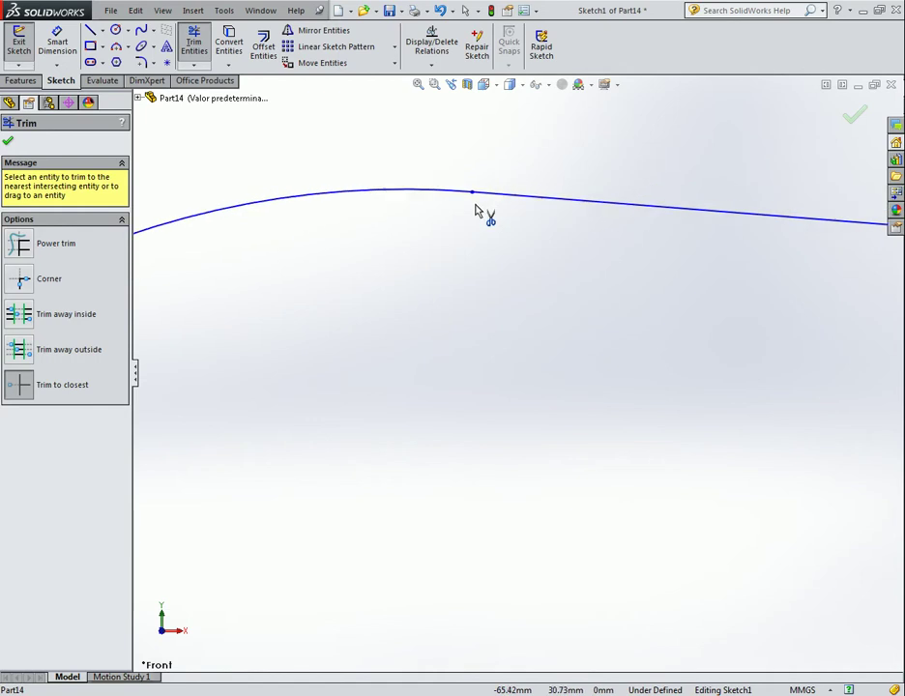
{"action": "key", "text": "Escape"}
{"action": "scroll", "coordinate": [491, 245], "scroll_direction": "up", "scroll_amount": 1}
{"action": "scroll", "coordinate": [500, 317], "scroll_direction": "up", "scroll_amount": 2}
{"action": "scroll", "coordinate": [501, 315], "scroll_direction": "up", "scroll_amount": 2}
{"action": "scroll", "coordinate": [511, 321], "scroll_direction": "up", "scroll_amount": 1}
{"action": "scroll", "coordinate": [523, 411], "scroll_direction": "down", "scroll_amount": 3}
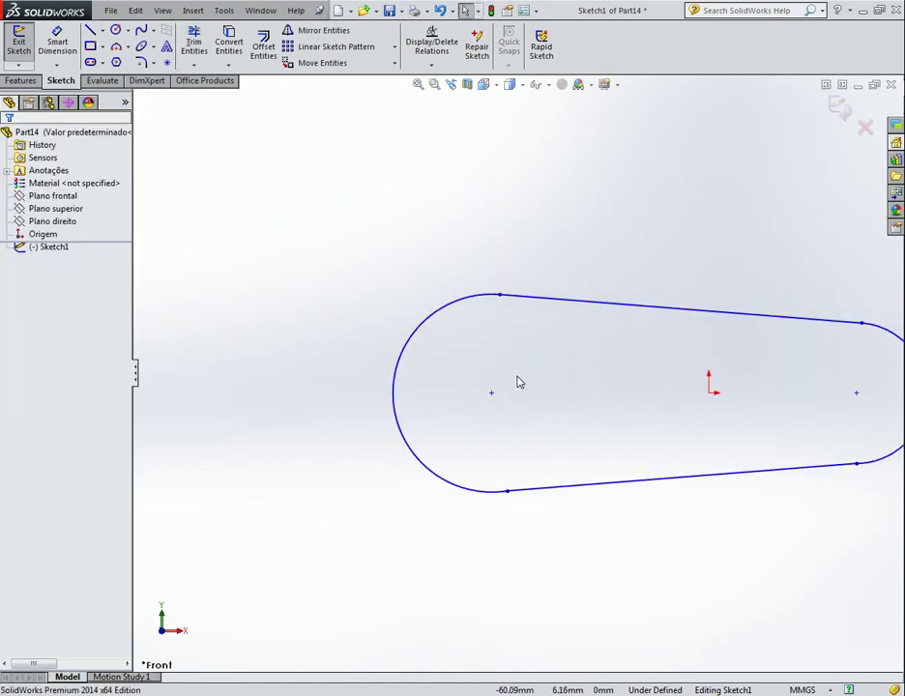
- Make the left end arc tangent to the slot's lines
{"action": "left_click", "coordinate": [486, 298]}
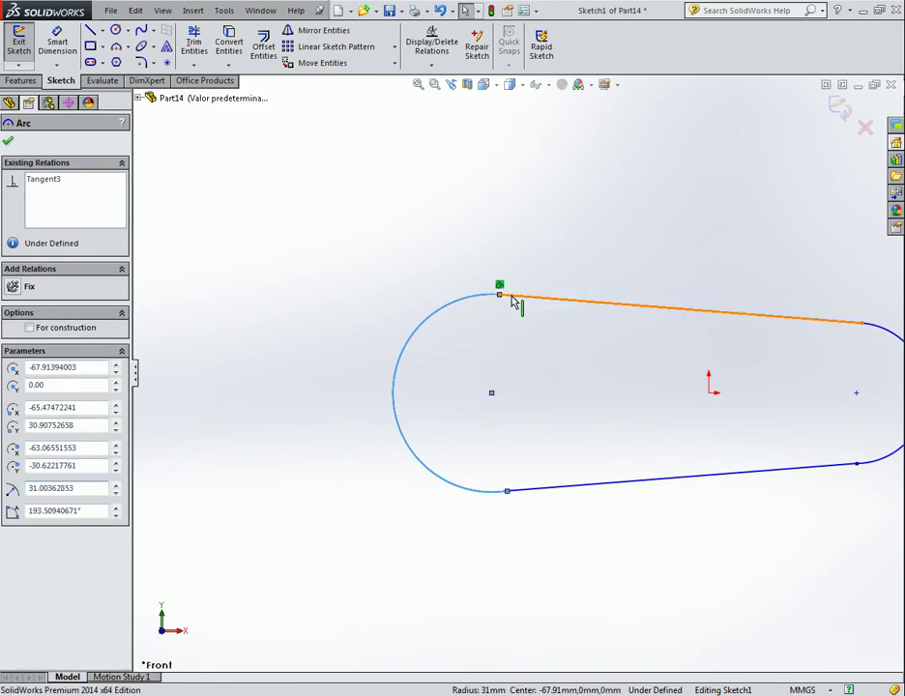
{"action": "left_click", "coordinate": [514, 302], "text": "ctrl"}
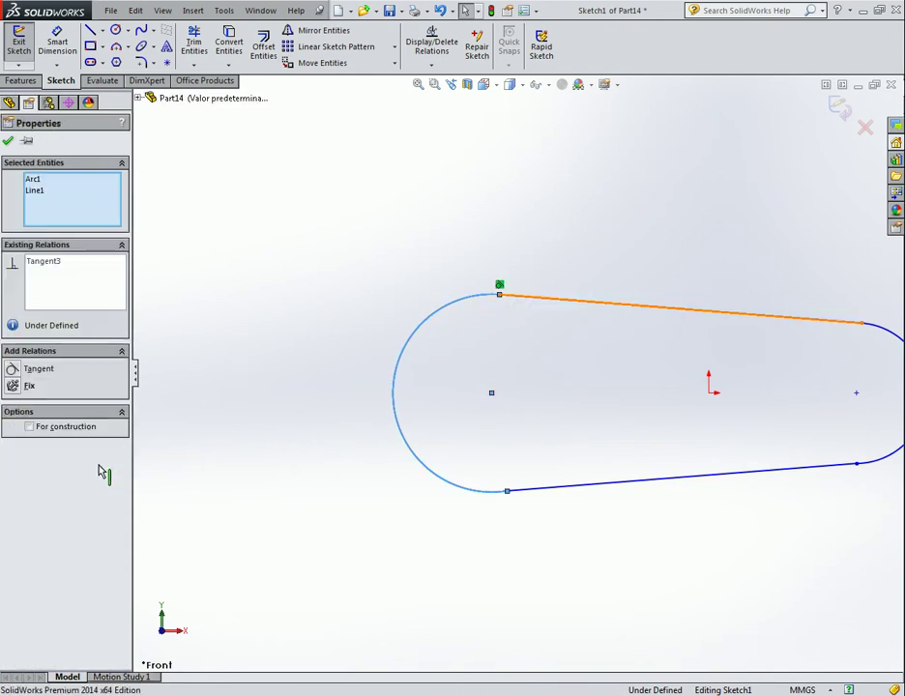
{"action": "left_click", "coordinate": [265, 406]}
{"action": "left_click", "coordinate": [535, 501]}
{"action": "left_click", "coordinate": [541, 497], "text": "ctrl"}
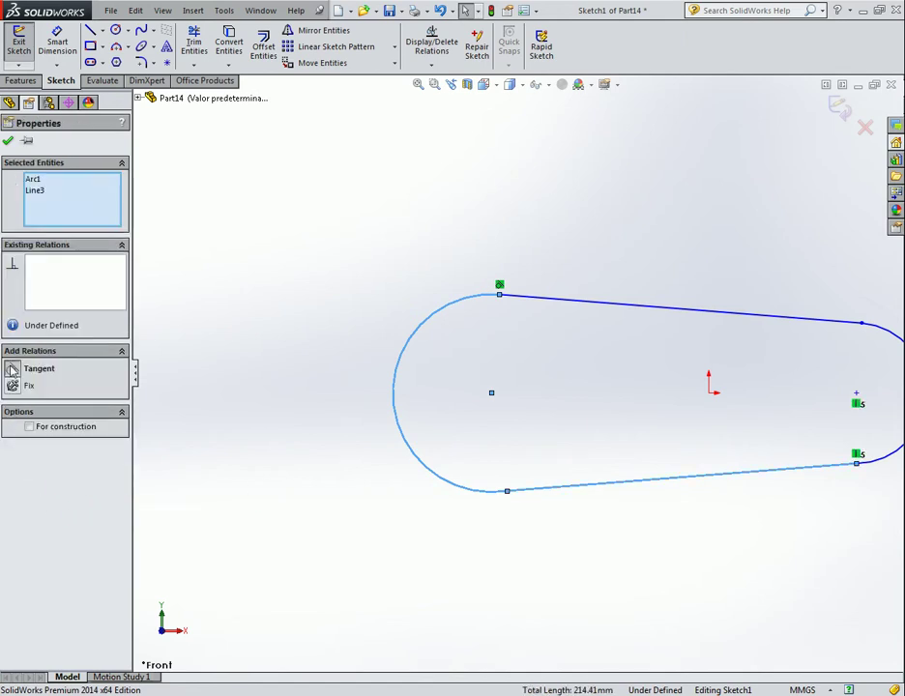
{"action": "left_click", "coordinate": [12, 370]}
{"action": "left_click", "coordinate": [303, 422]}
- Make the right end arc tangent to the bottom line
{"action": "left_click", "coordinate": [870, 332]}
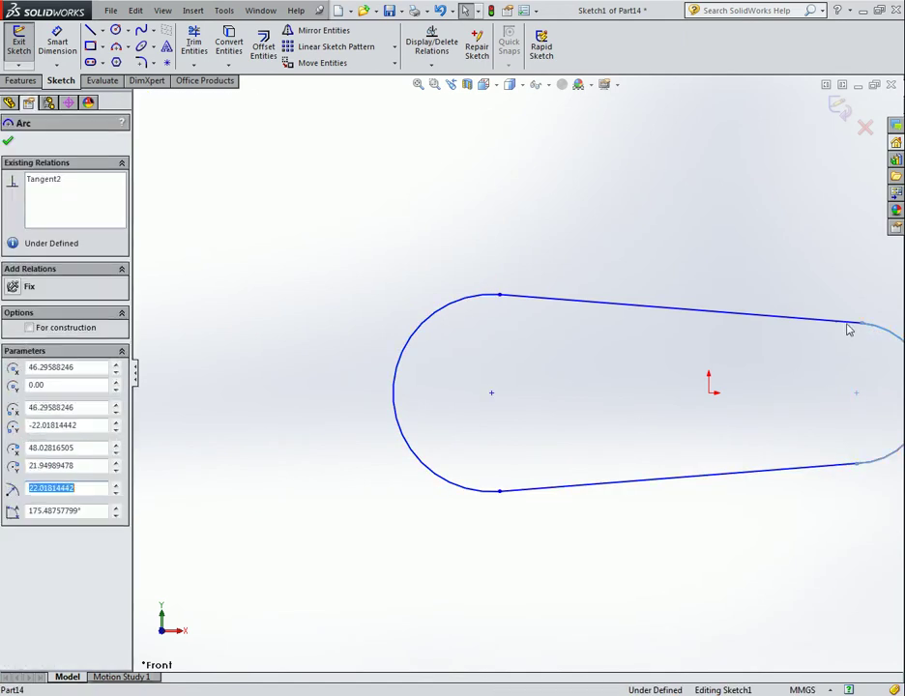
{"action": "left_click", "coordinate": [828, 322], "text": "ctrl"}
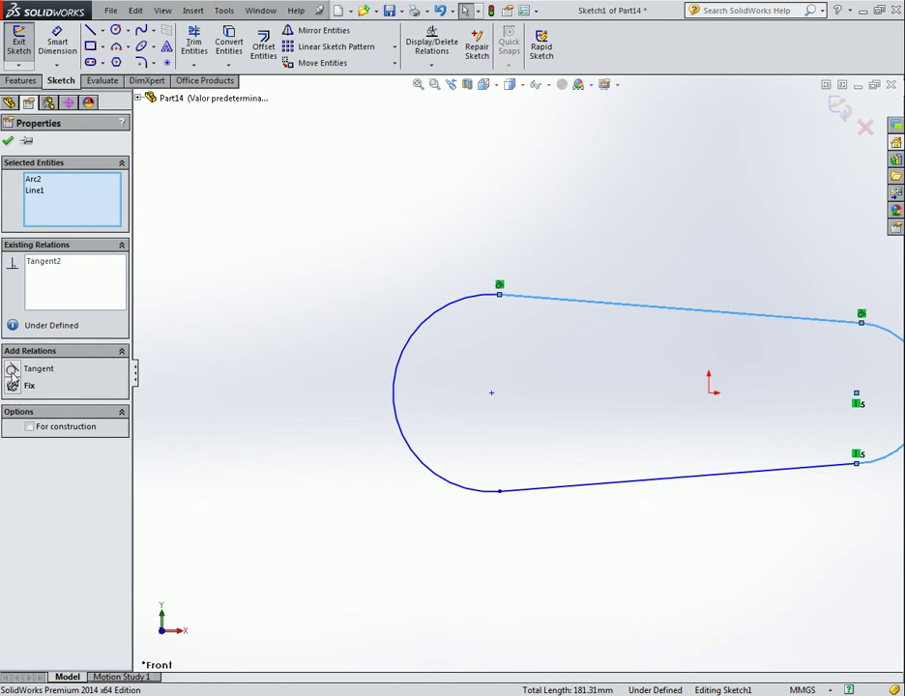
{"action": "left_click", "coordinate": [844, 484]}
{"action": "left_click", "coordinate": [871, 469]}
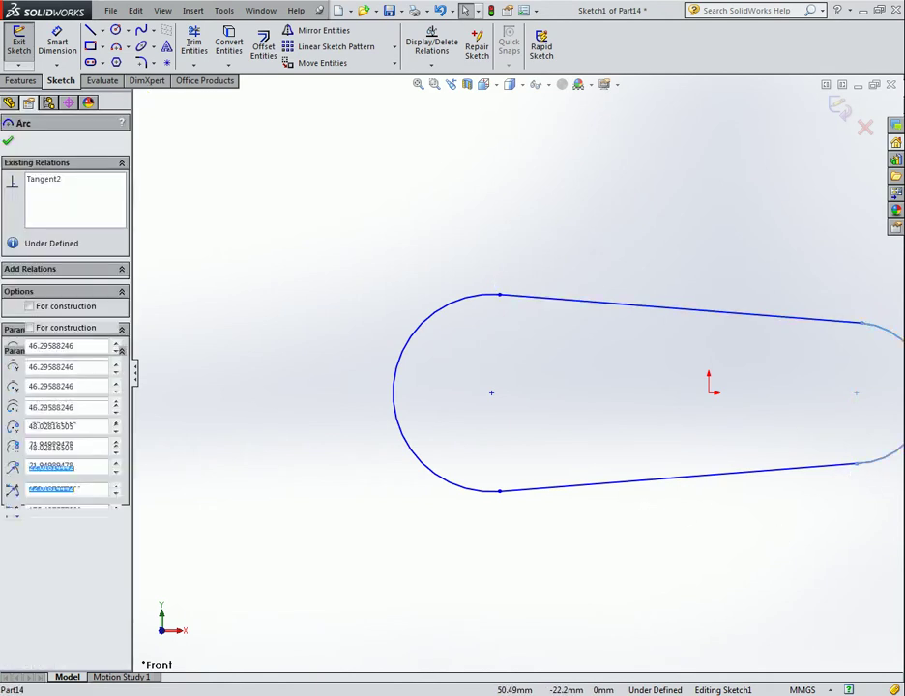
{"action": "left_click", "coordinate": [844, 467], "text": "ctrl"}
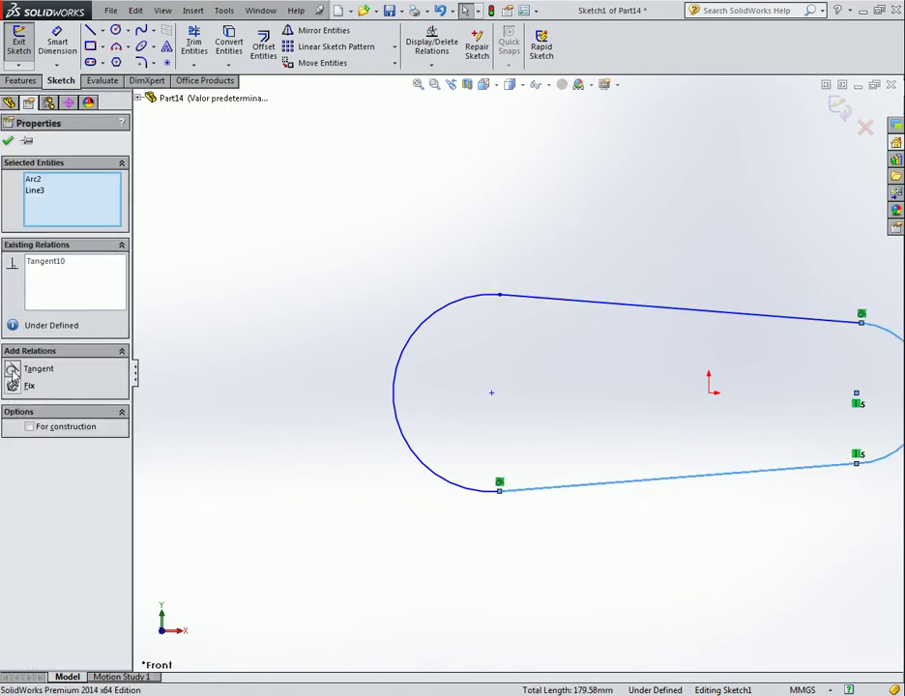
{"action": "left_click", "coordinate": [277, 435]}
- Fit the sketch in view and place a radius dimension on the left arc
{"action": "key", "text": "f"}
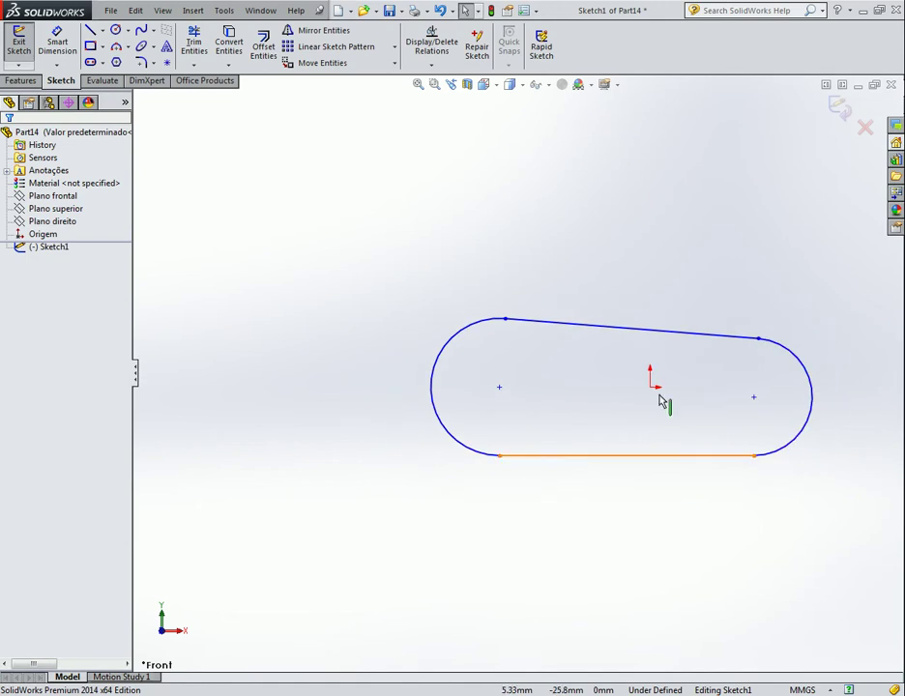
{"action": "left_click", "coordinate": [57, 43]}
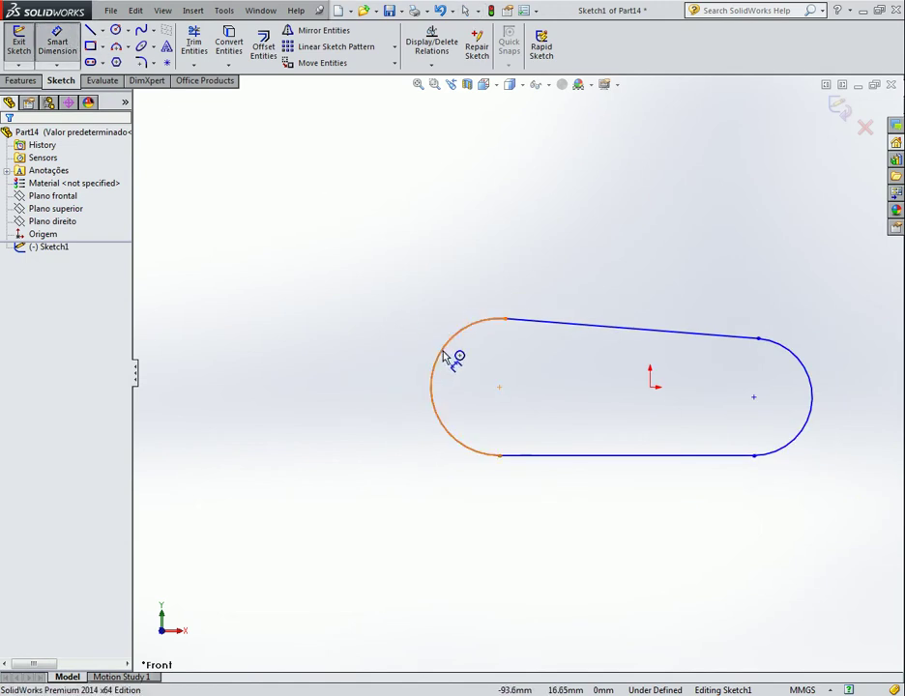
{"action": "left_click", "coordinate": [445, 358]}
{"action": "left_click", "coordinate": [474, 375]}
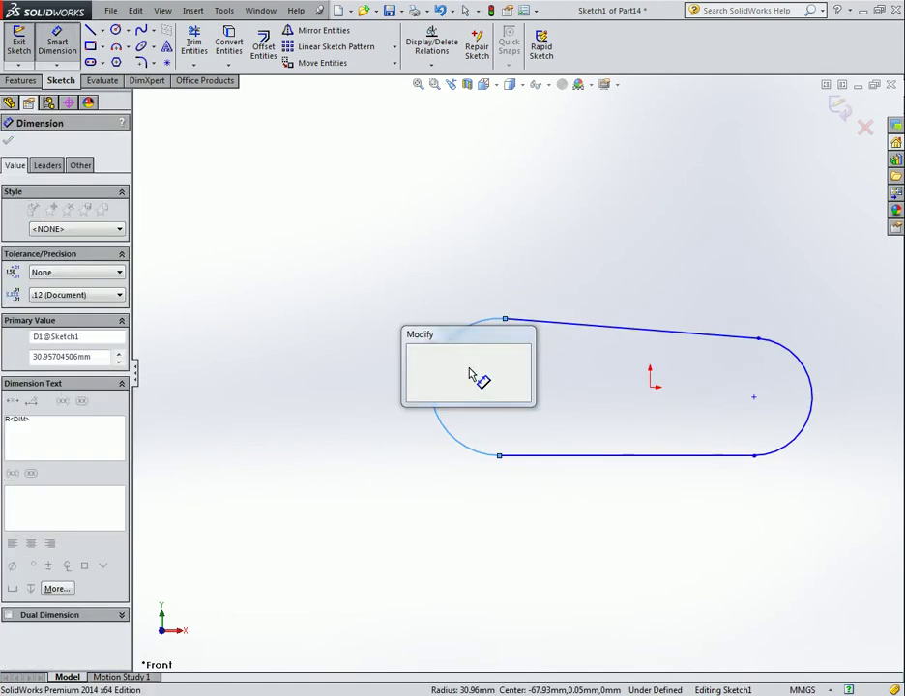
- Set the left arc radius to 30 and dimension the right arc to 15
{"action": "type", "text": "30"}
{"action": "key", "text": "Return"}
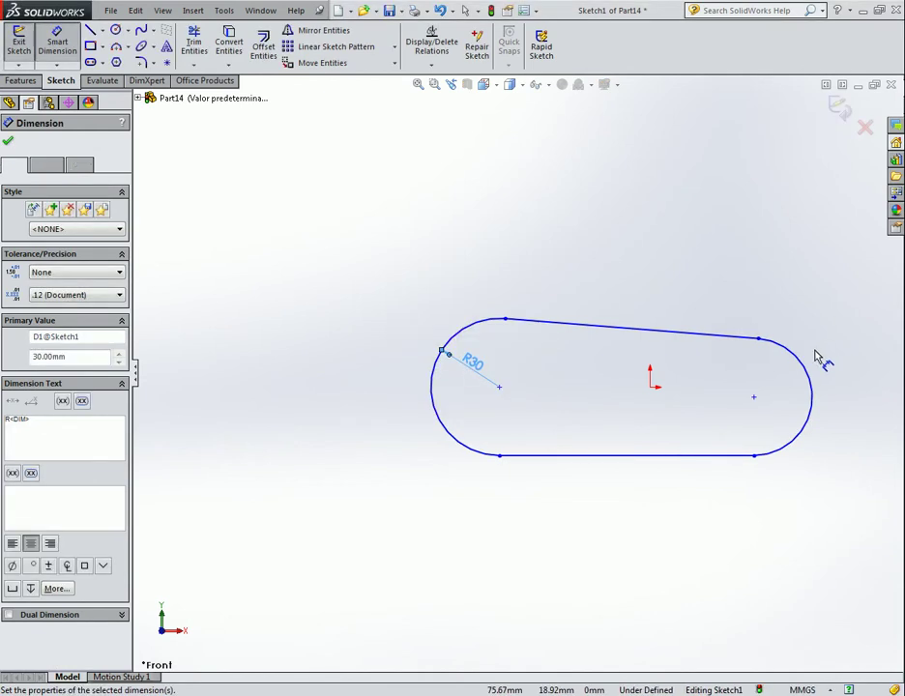
{"action": "left_click", "coordinate": [806, 373]}
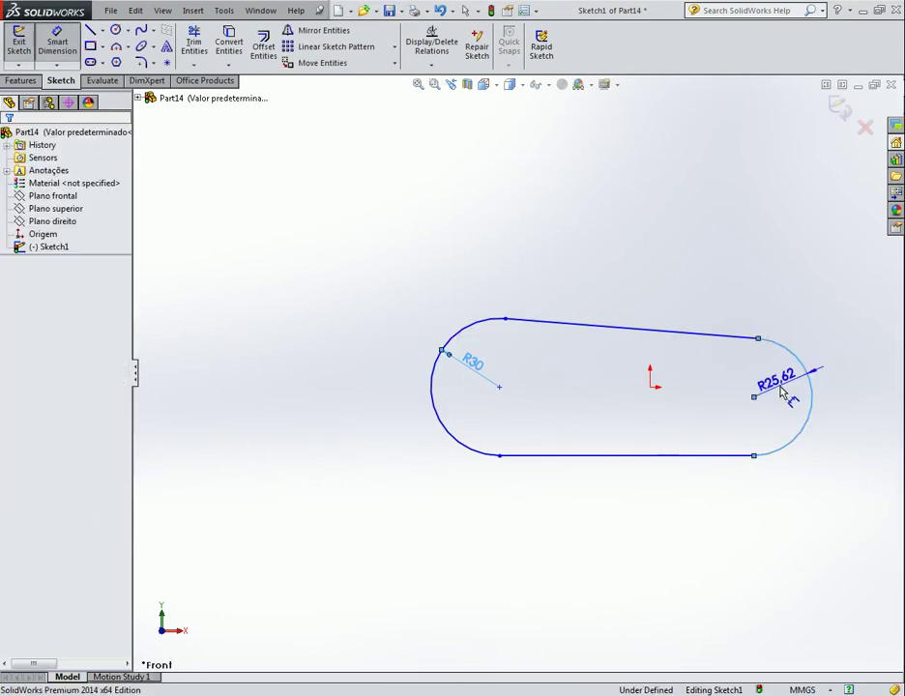
{"action": "left_click", "coordinate": [782, 388]}
{"action": "key", "text": "BackSpace"}
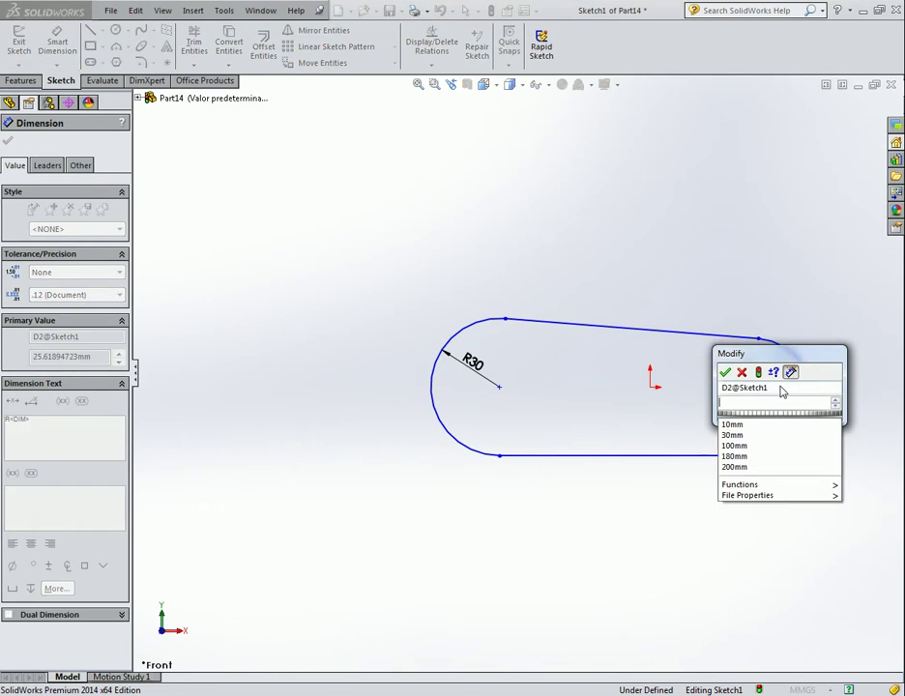
{"action": "key", "text": "Escape"}
{"action": "key", "text": "Escape"}
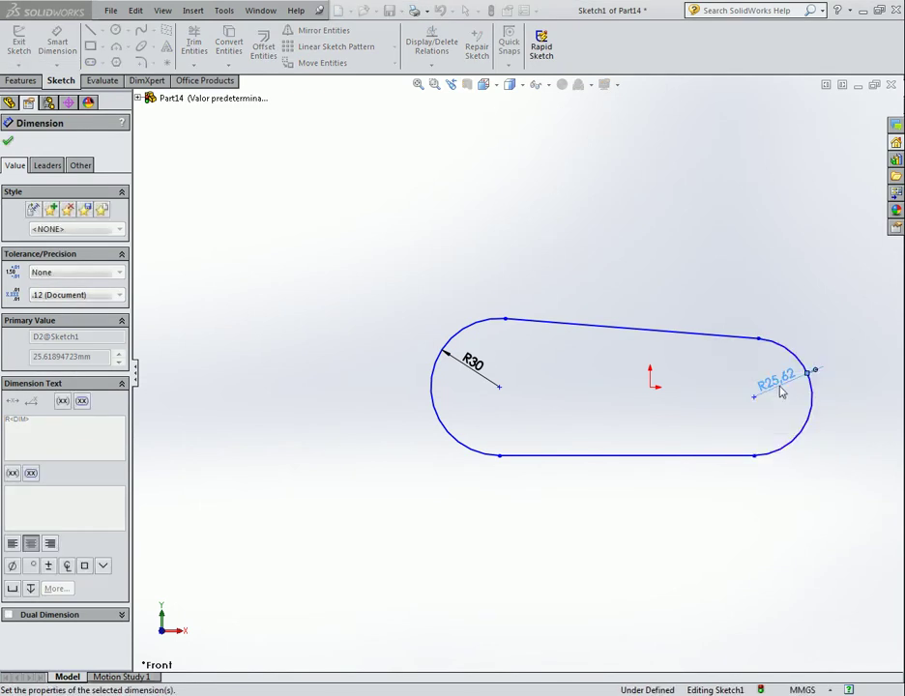
- Close Smart Dimension and check the R30 and R15 dimensions
{"action": "left_click", "coordinate": [7, 141]}
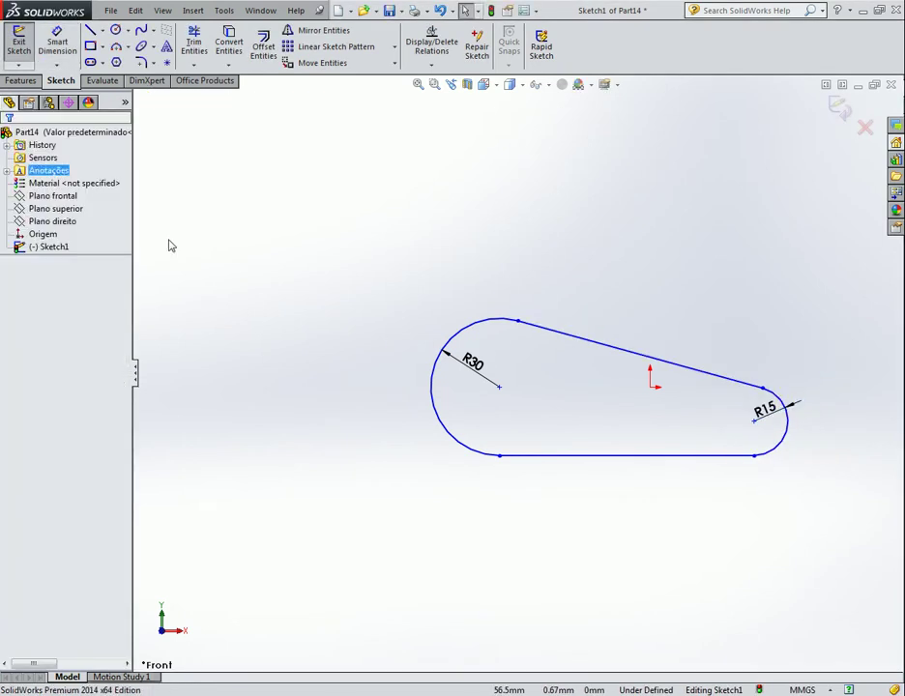
{"action": "left_click", "coordinate": [505, 389]}
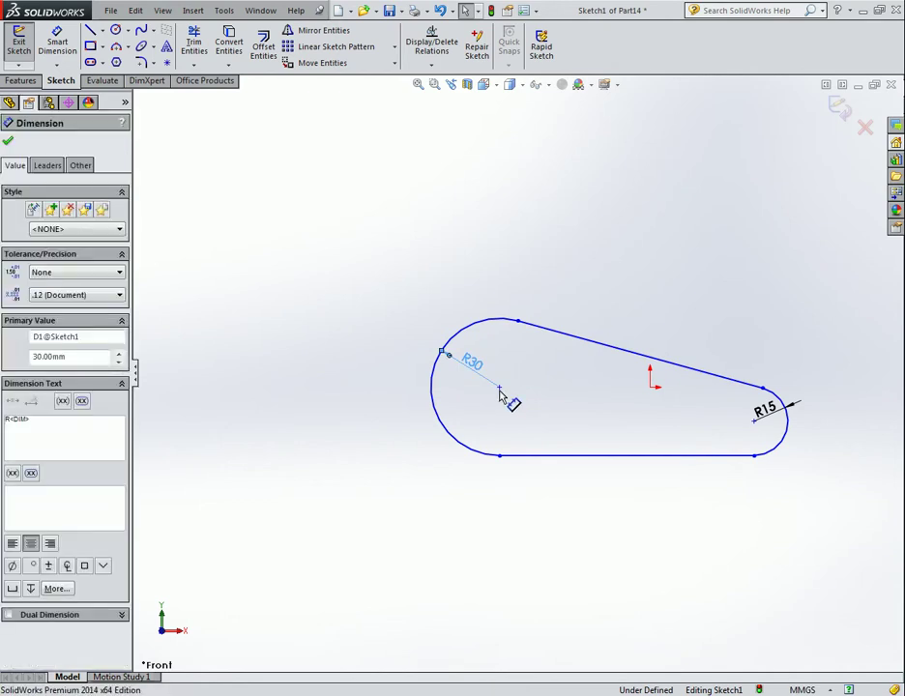
{"action": "left_click", "coordinate": [499, 386]}
{"action": "key", "text": "Escape"}
{"action": "left_click", "coordinate": [756, 416]}
{"action": "key", "text": "Escape"}
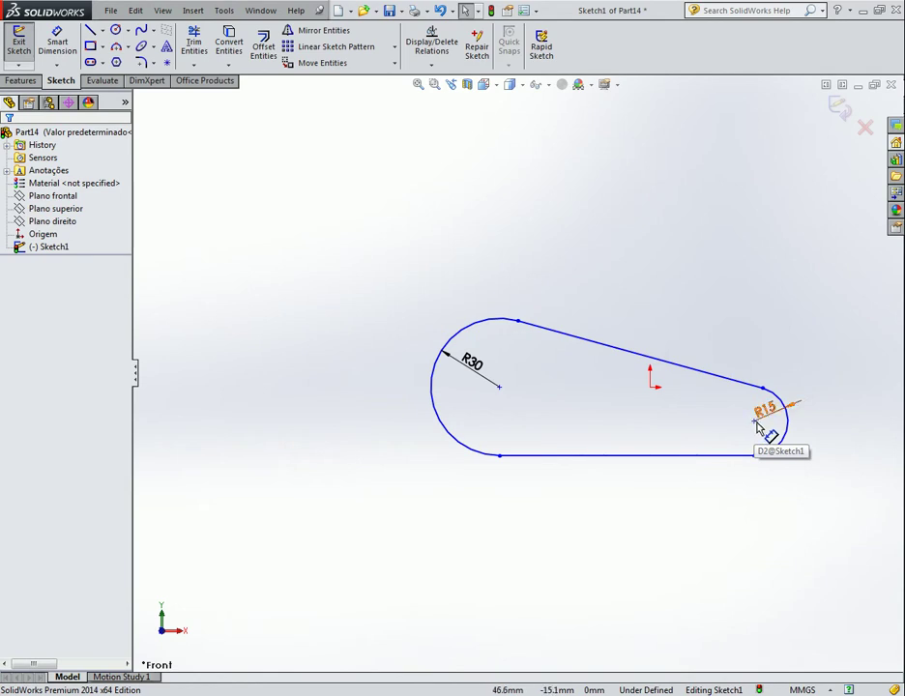
- Add a Horizontal relation between the arc centres, then delete the conflicting relation
{"action": "key", "text": "f"}
{"action": "left_click", "coordinate": [713, 395]}
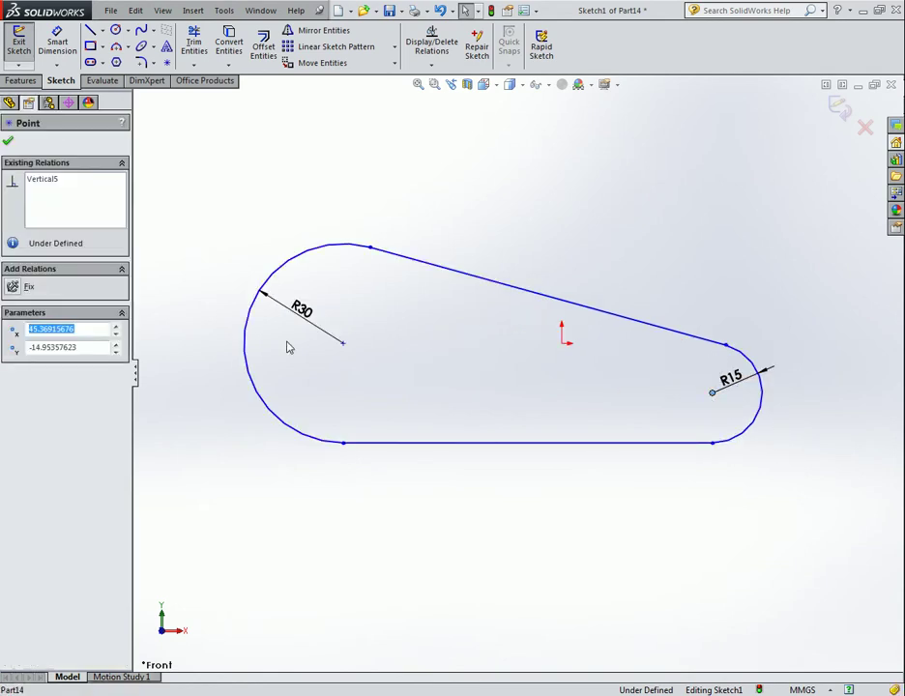
{"action": "left_click", "coordinate": [341, 346], "text": "ctrl"}
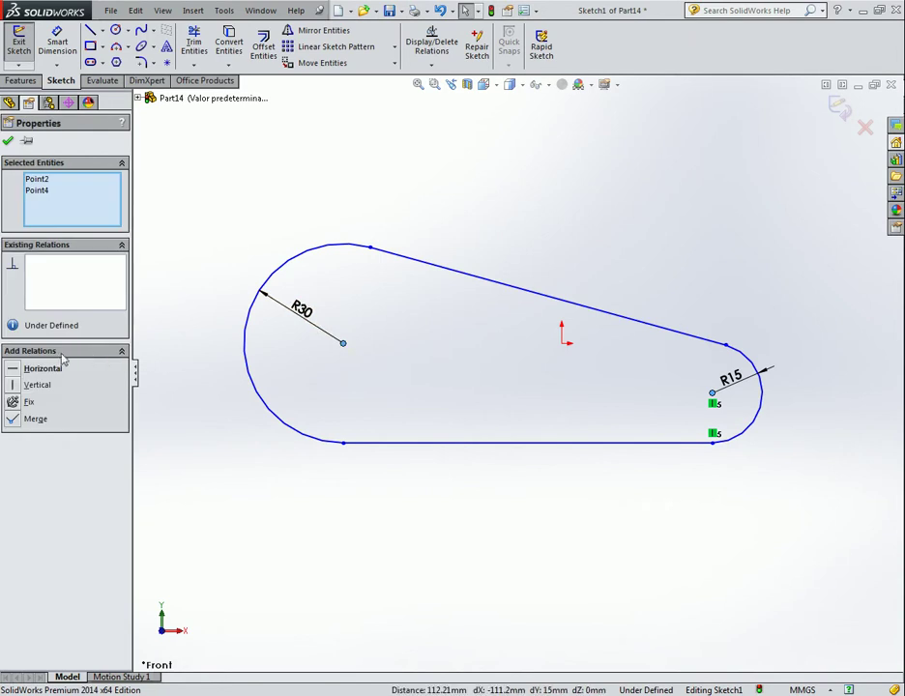
{"action": "left_click", "coordinate": [14, 372]}
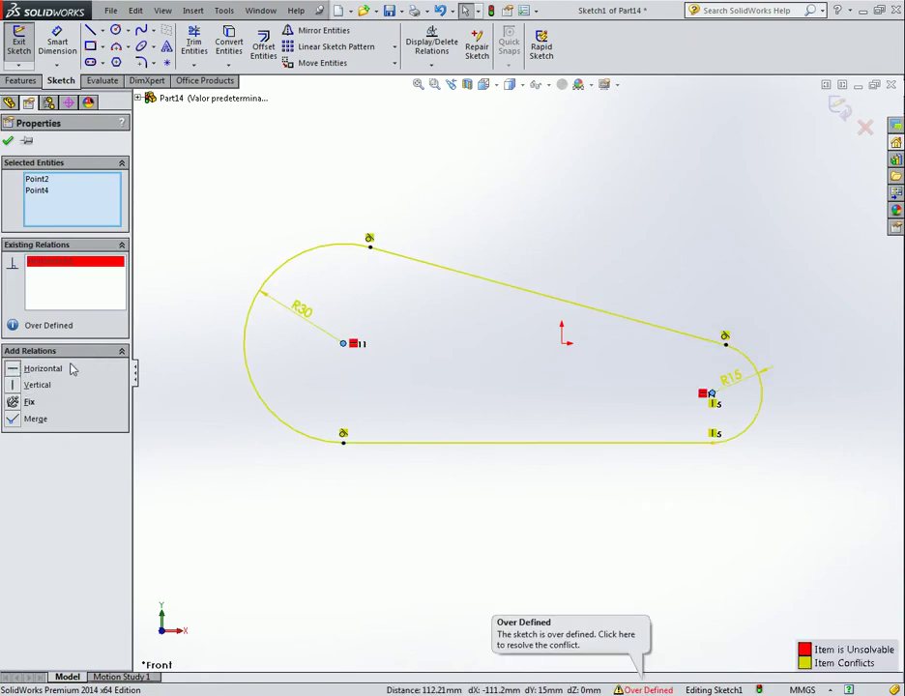
{"action": "right_click", "coordinate": [72, 265]}
{"action": "left_click", "coordinate": [85, 287]}
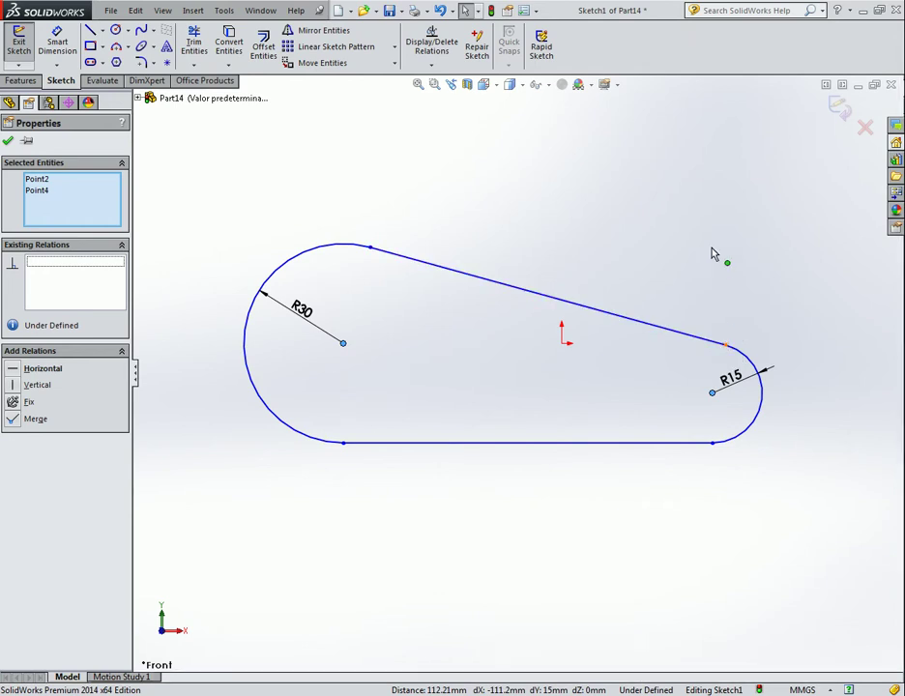
- Drag the upper tangent point beside the right arc and open Display/Delete Relations
{"action": "mouse_move", "coordinate": [725, 345]}
{"action": "left_mouse_down"}
{"action": "mouse_move", "coordinate": [707, 375]}
{"action": "mouse_move", "coordinate": [706, 356]}
{"action": "left_mouse_up"}
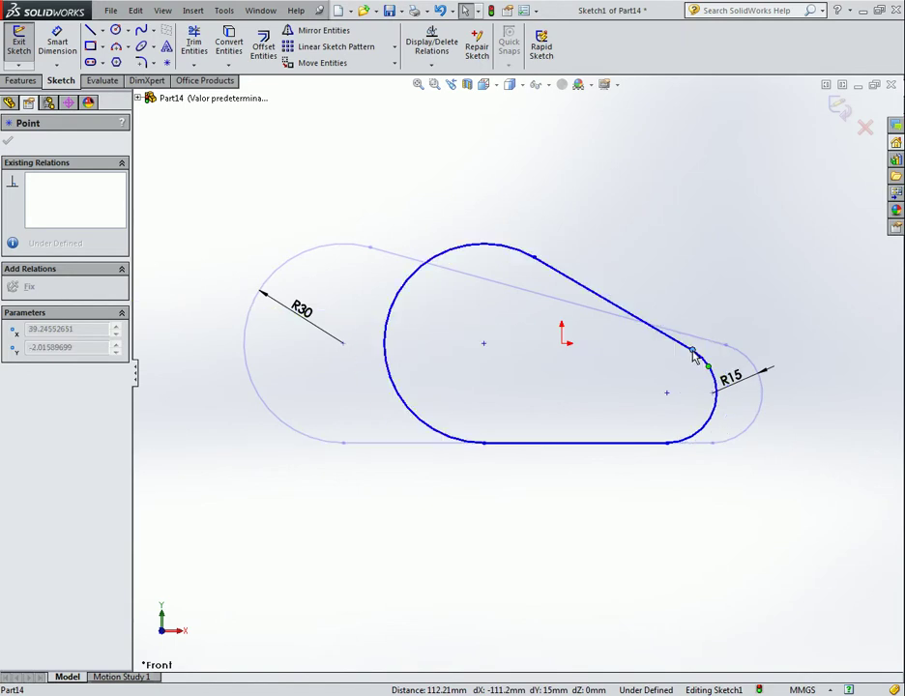
{"action": "left_click_drag", "start_coordinate": [707, 356], "coordinate": [693, 353]}
{"action": "left_click", "coordinate": [484, 345], "text": "ctrl"}
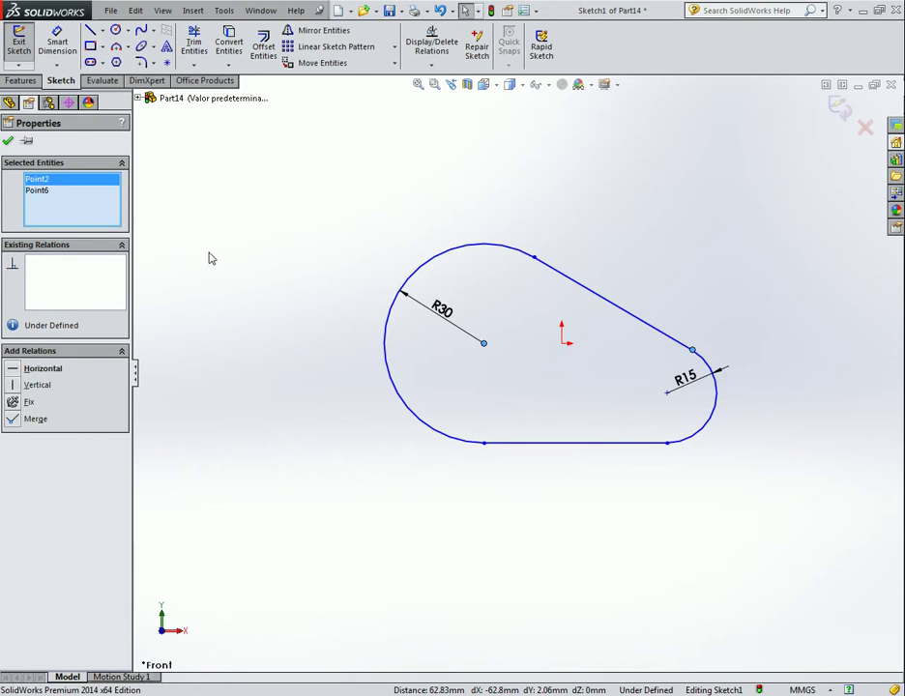
{"action": "left_click", "coordinate": [319, 228]}
{"action": "left_click", "coordinate": [422, 54]}
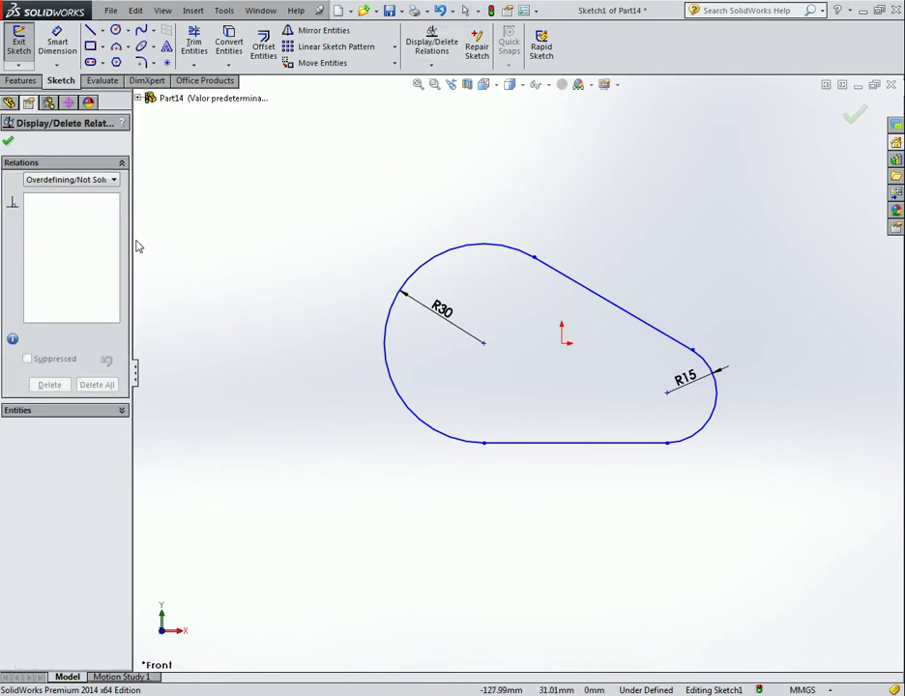
- List all relations in this sketch and delete Vertical5
{"action": "left_click", "coordinate": [56, 184]}
{"action": "left_click", "coordinate": [46, 201]}
{"action": "left_click", "coordinate": [51, 184]}
{"action": "left_click", "coordinate": [51, 192]}
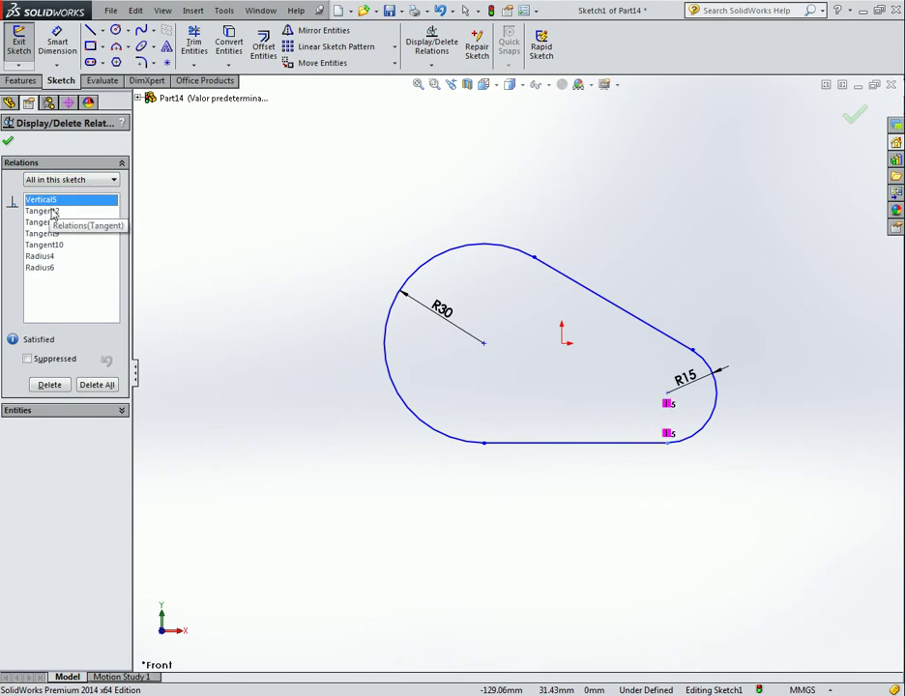
{"action": "right_click", "coordinate": [51, 203]}
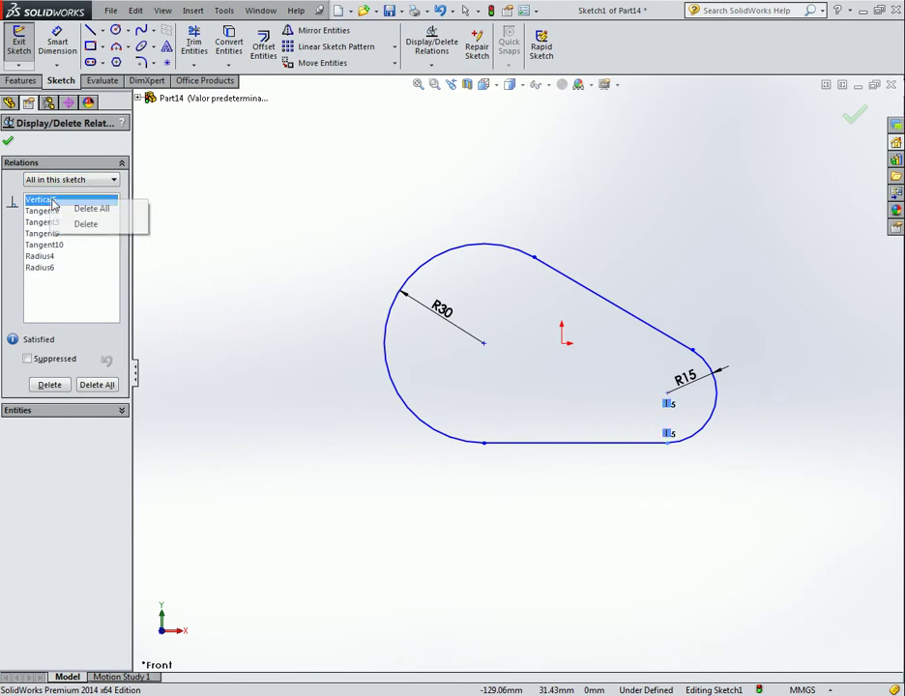
{"action": "left_click", "coordinate": [81, 224]}
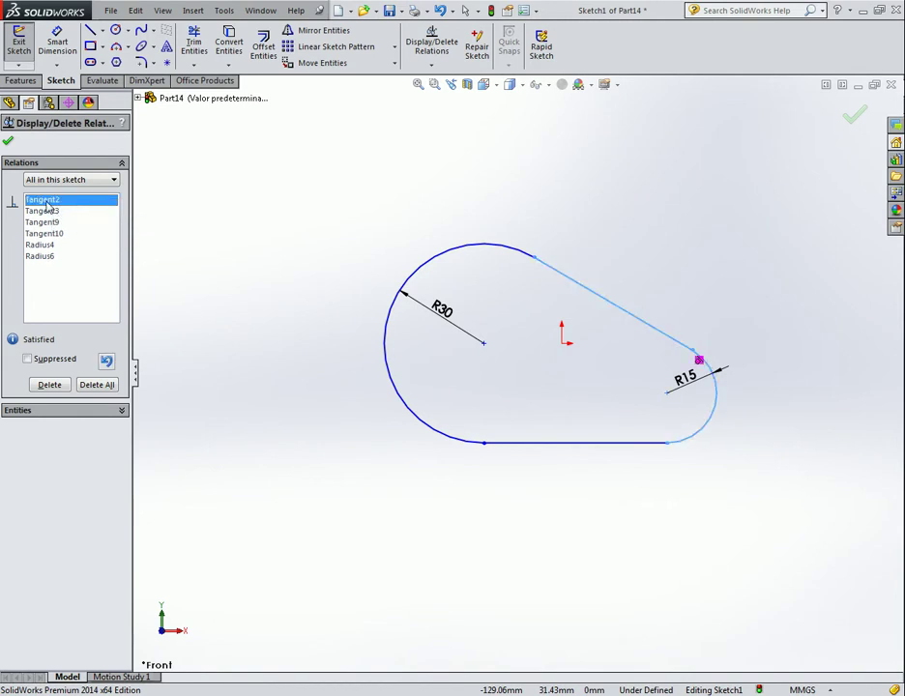
{"action": "left_click", "coordinate": [44, 211]}
{"action": "left_click", "coordinate": [47, 246]}
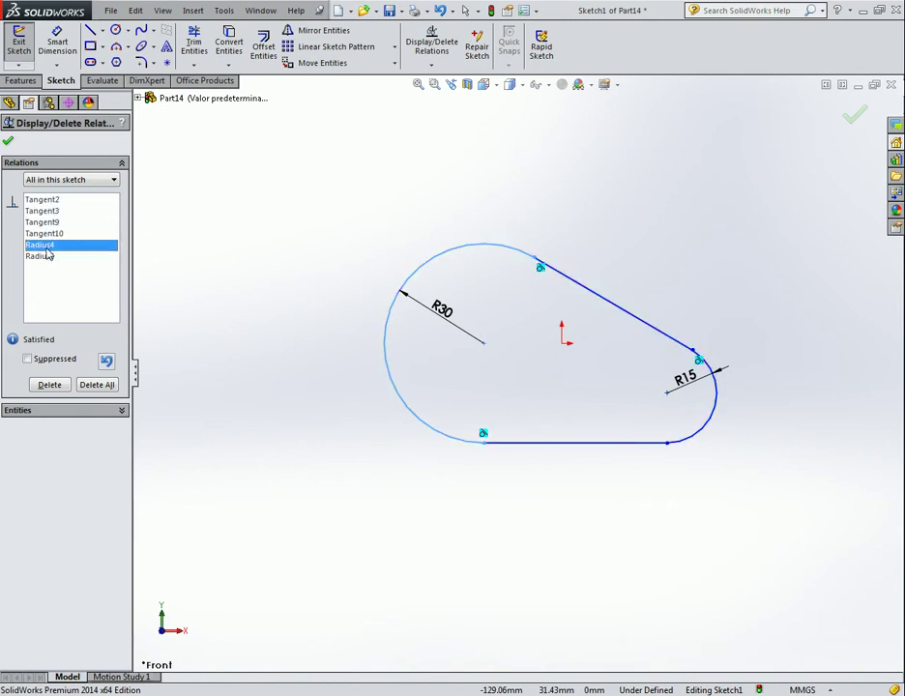
{"action": "left_click", "coordinate": [50, 256]}
{"action": "left_click", "coordinate": [8, 141]}
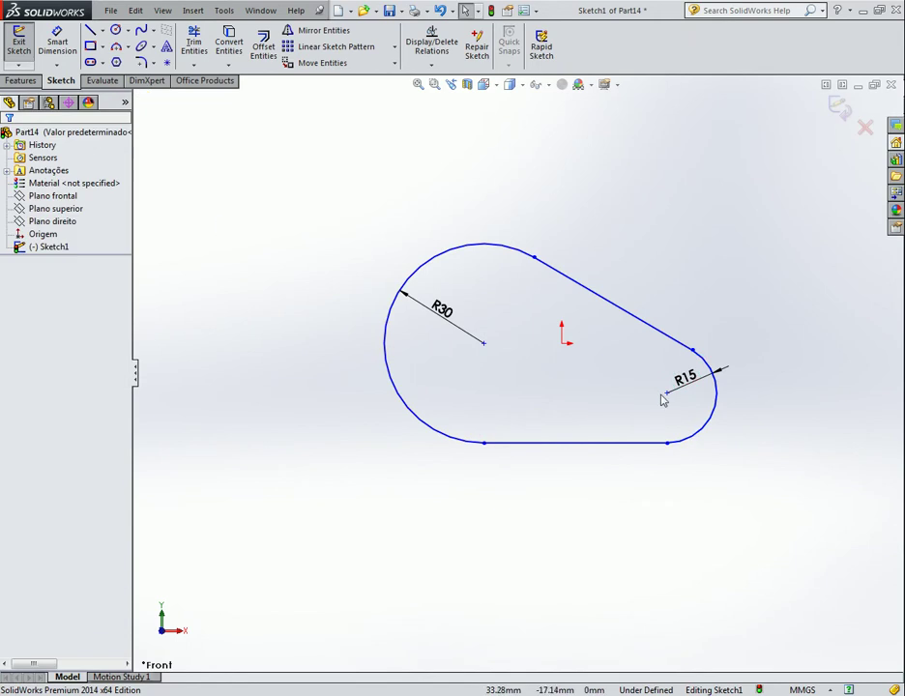
- Align the R30 and R15 arc centres with a Horizontal relation
{"action": "left_click", "coordinate": [562, 344]}
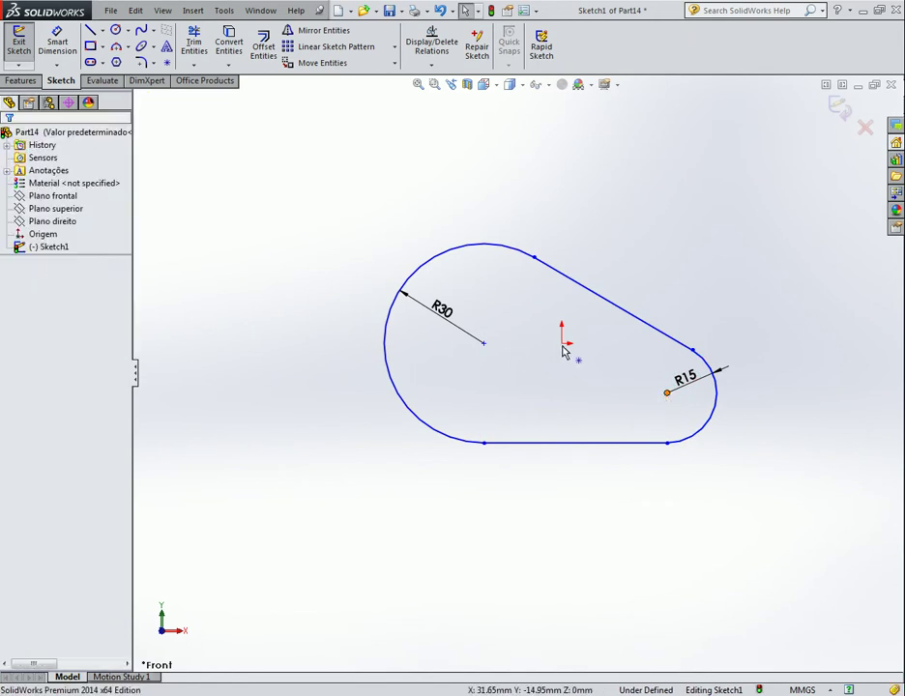
{"action": "left_click", "coordinate": [484, 343]}
{"action": "left_click", "coordinate": [667, 392], "text": "ctrl"}
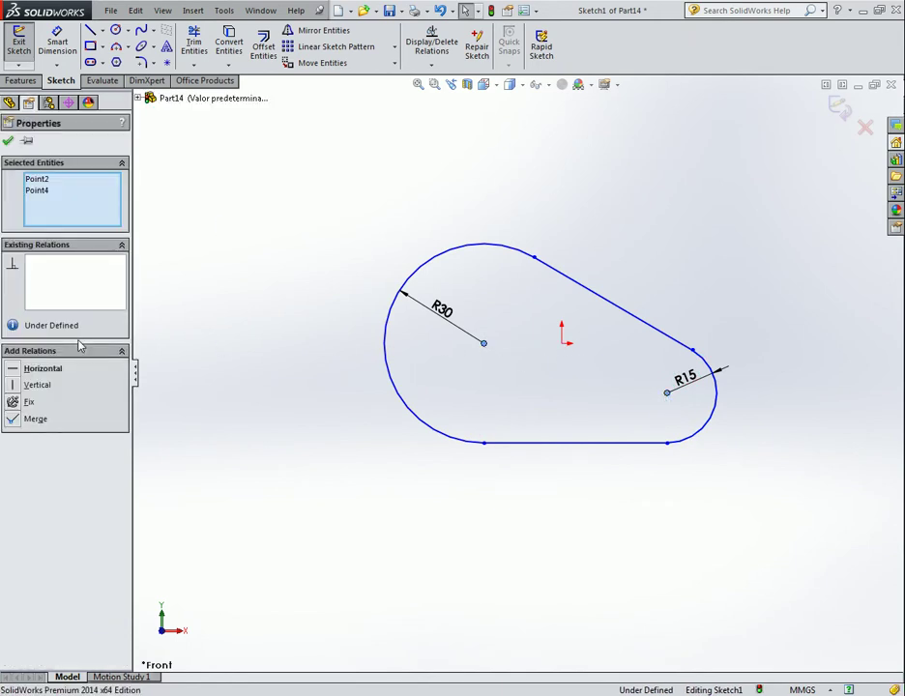
{"action": "left_click", "coordinate": [19, 369]}
{"action": "left_click", "coordinate": [224, 380]}
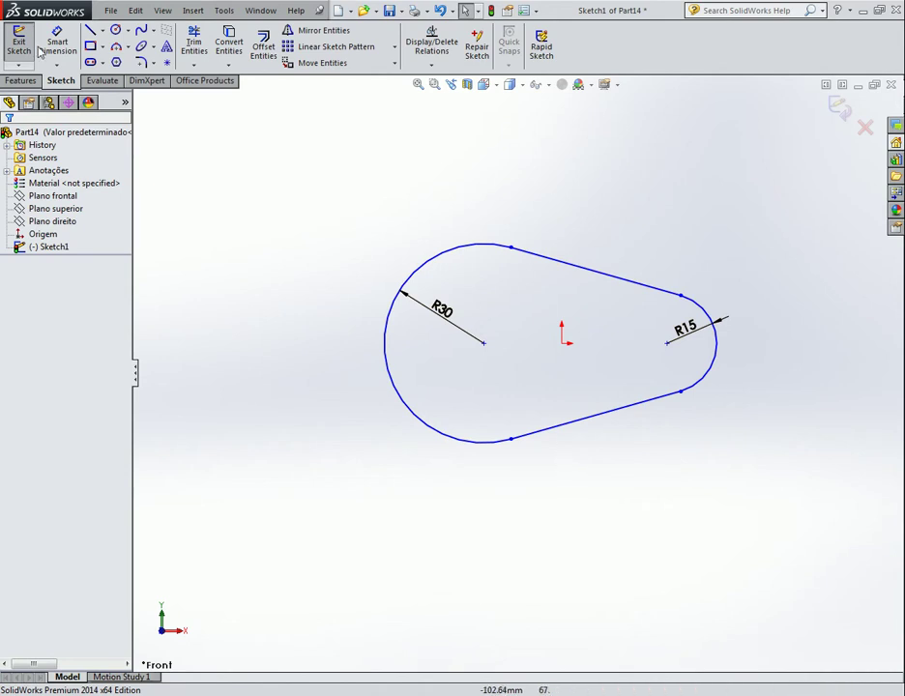
- Draw a construction centerpoint arc from the R30 centre between the two tangent points
{"action": "left_click", "coordinate": [129, 46]}
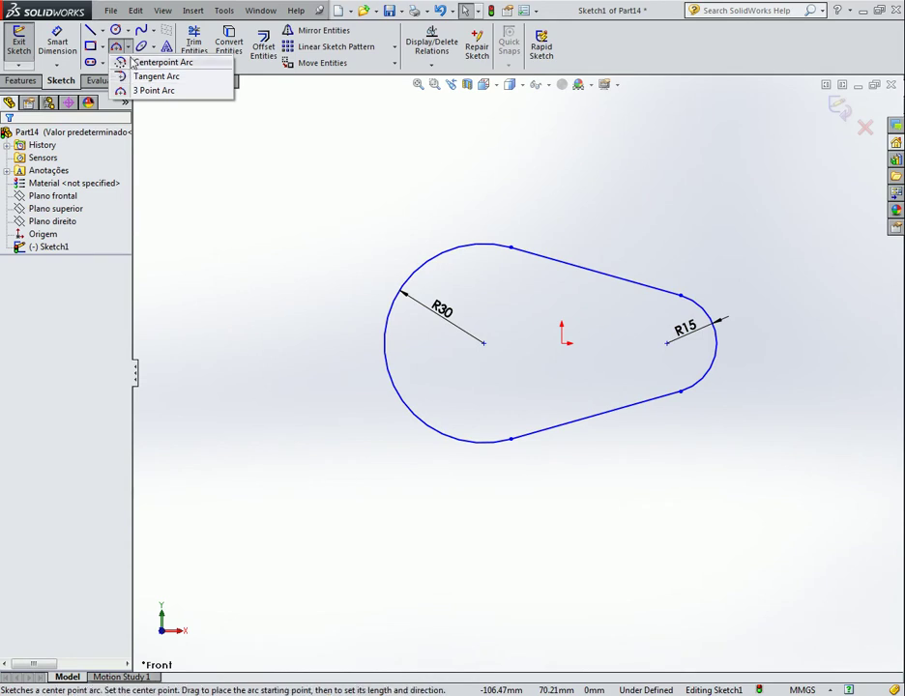
{"action": "left_click", "coordinate": [121, 63]}
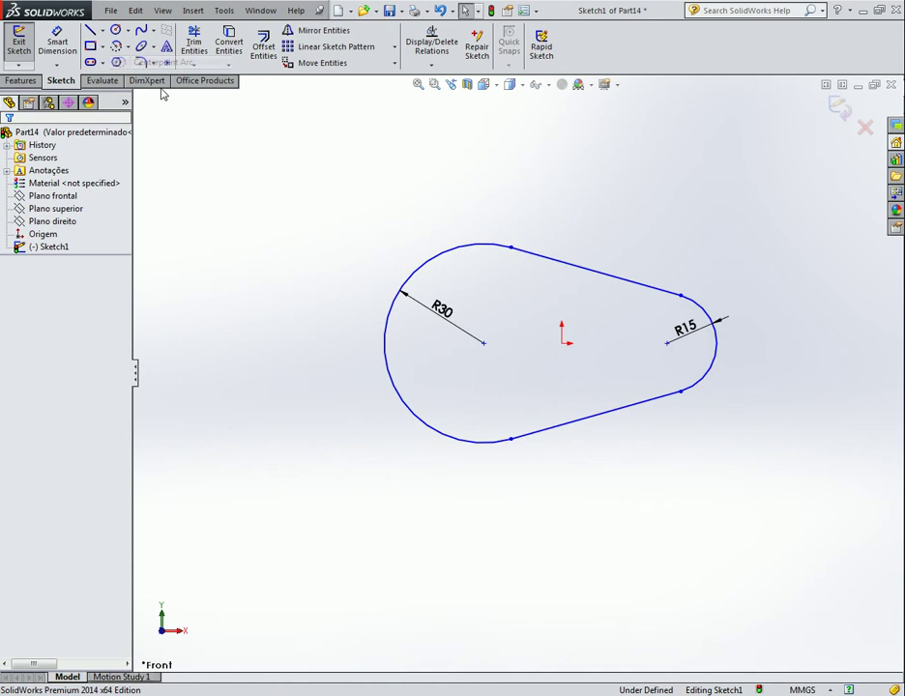
{"action": "left_click", "coordinate": [483, 343]}
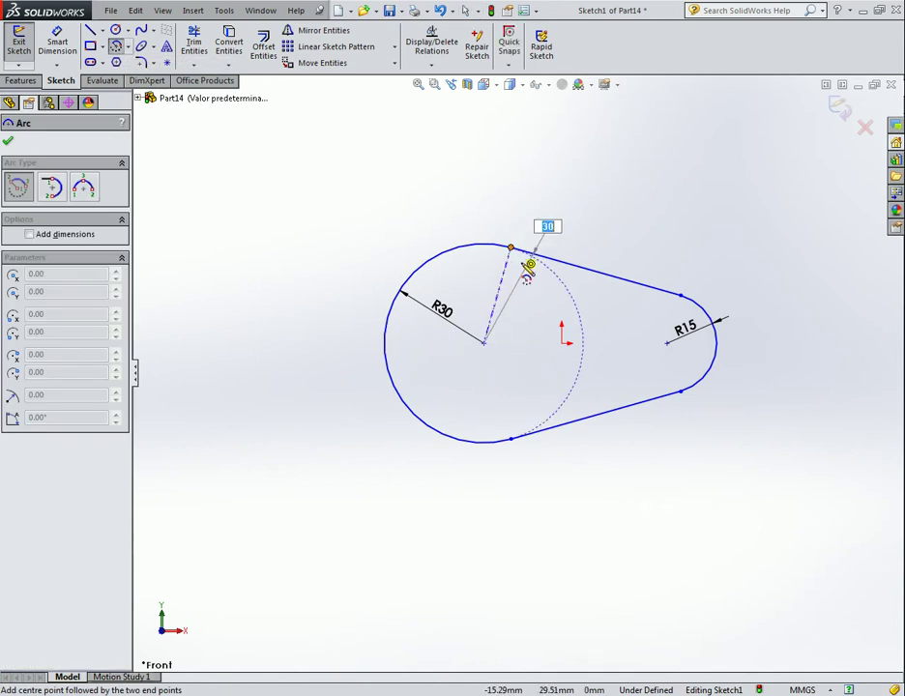
{"action": "left_click", "coordinate": [512, 441]}
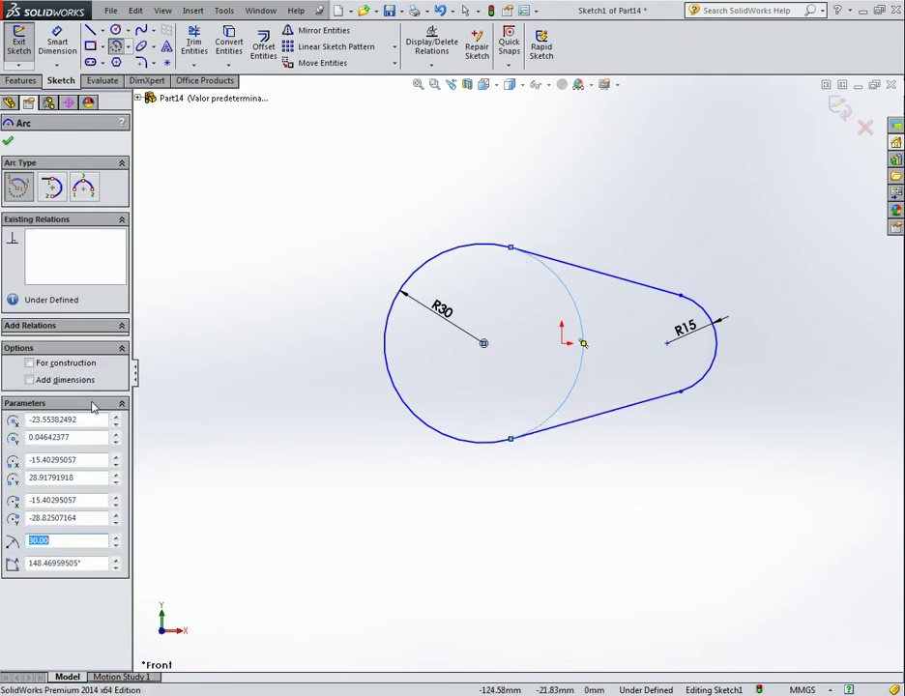
{"action": "left_click", "coordinate": [29, 363]}
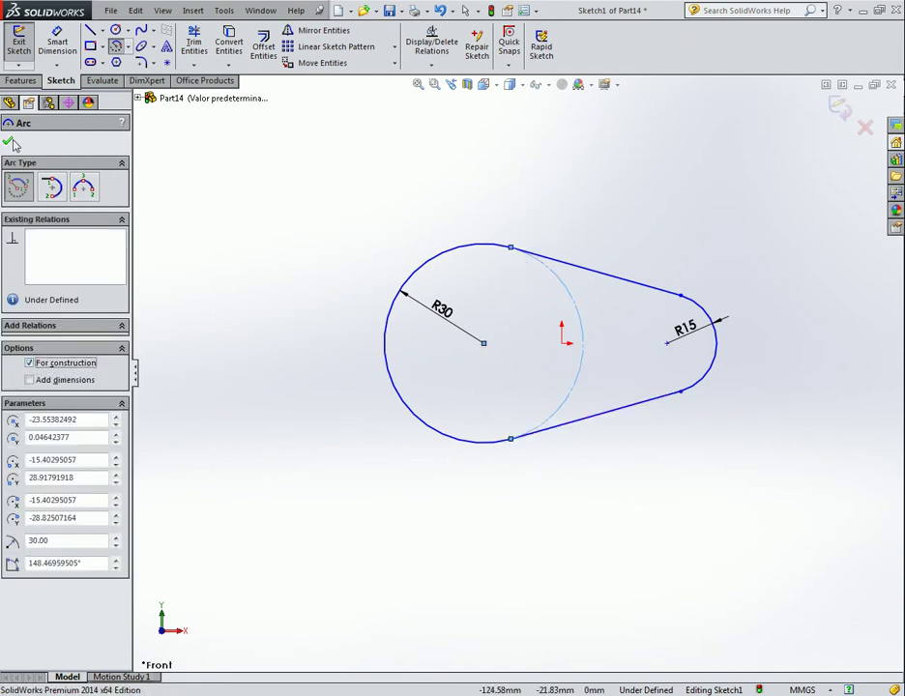
{"action": "left_click", "coordinate": [12, 143]}
{"action": "scroll", "coordinate": [560, 275], "scroll_direction": "down", "scroll_amount": 4}
{"action": "scroll", "coordinate": [467, 309], "scroll_direction": "down", "scroll_amount": 1}
{"action": "scroll", "coordinate": [455, 285], "scroll_direction": "down", "scroll_amount": 1}
{"action": "scroll", "coordinate": [464, 290], "scroll_direction": "down", "scroll_amount": 1}
{"action": "scroll", "coordinate": [472, 303], "scroll_direction": "down", "scroll_amount": 1}
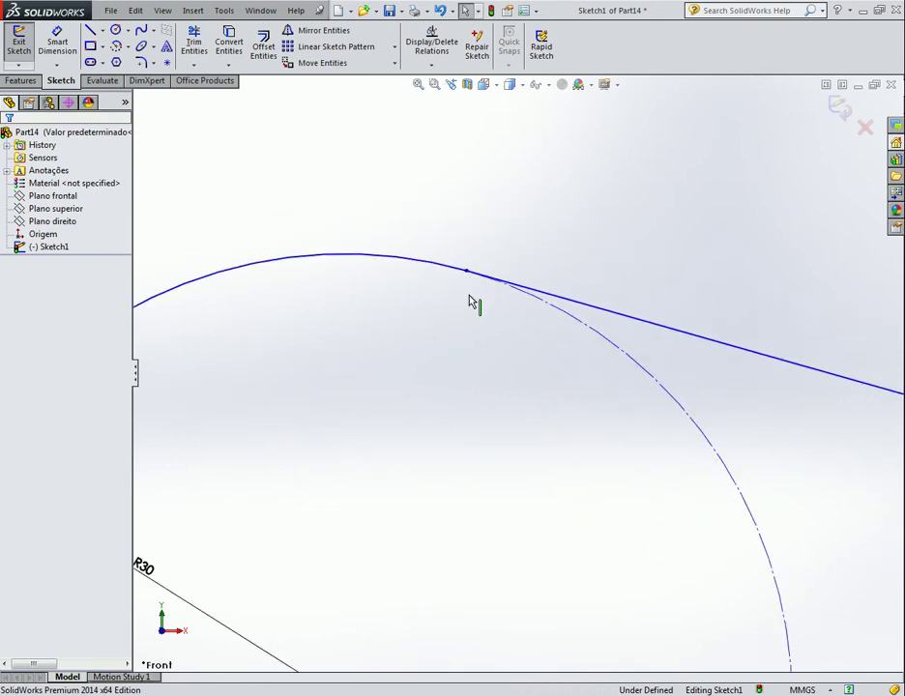
{"action": "scroll", "coordinate": [472, 349], "scroll_direction": "up", "scroll_amount": 6}
{"action": "scroll", "coordinate": [516, 563], "scroll_direction": "down", "scroll_amount": 1}
{"action": "scroll", "coordinate": [500, 527], "scroll_direction": "down", "scroll_amount": 3}
{"action": "scroll", "coordinate": [510, 537], "scroll_direction": "down", "scroll_amount": 2}
{"action": "scroll", "coordinate": [519, 484], "scroll_direction": "down", "scroll_amount": 2}
{"action": "scroll", "coordinate": [530, 472], "scroll_direction": "down", "scroll_amount": 1}
{"action": "scroll", "coordinate": [551, 411], "scroll_direction": "up", "scroll_amount": 1}
{"action": "scroll", "coordinate": [560, 395], "scroll_direction": "up", "scroll_amount": 2}
{"action": "scroll", "coordinate": [565, 346], "scroll_direction": "up", "scroll_amount": 2}
{"action": "scroll", "coordinate": [572, 330], "scroll_direction": "up", "scroll_amount": 2}
{"action": "scroll", "coordinate": [580, 293], "scroll_direction": "up", "scroll_amount": 2}
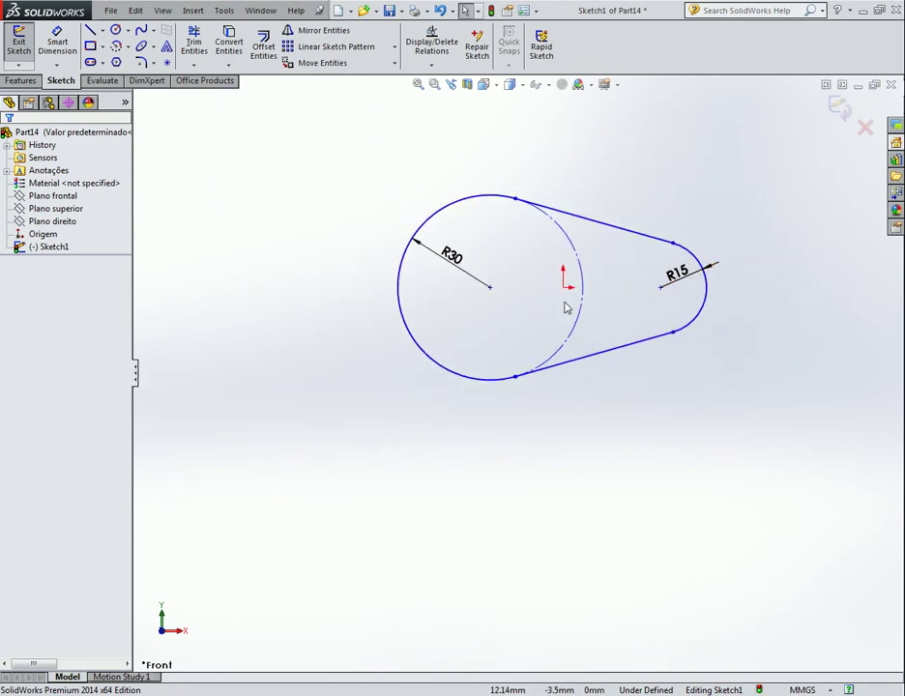
- Draw an inner circle at the R30 centre and make it concentric with the construction arc
{"action": "left_click", "coordinate": [115, 30]}
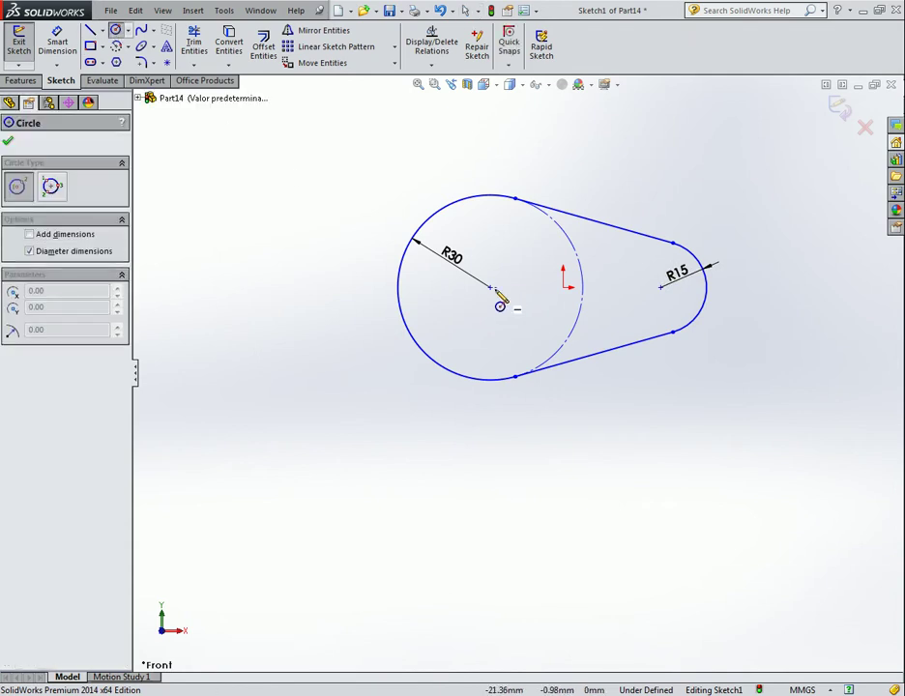
{"action": "left_click", "coordinate": [490, 287]}
{"action": "left_click", "coordinate": [515, 327]}
{"action": "key", "text": "Escape"}
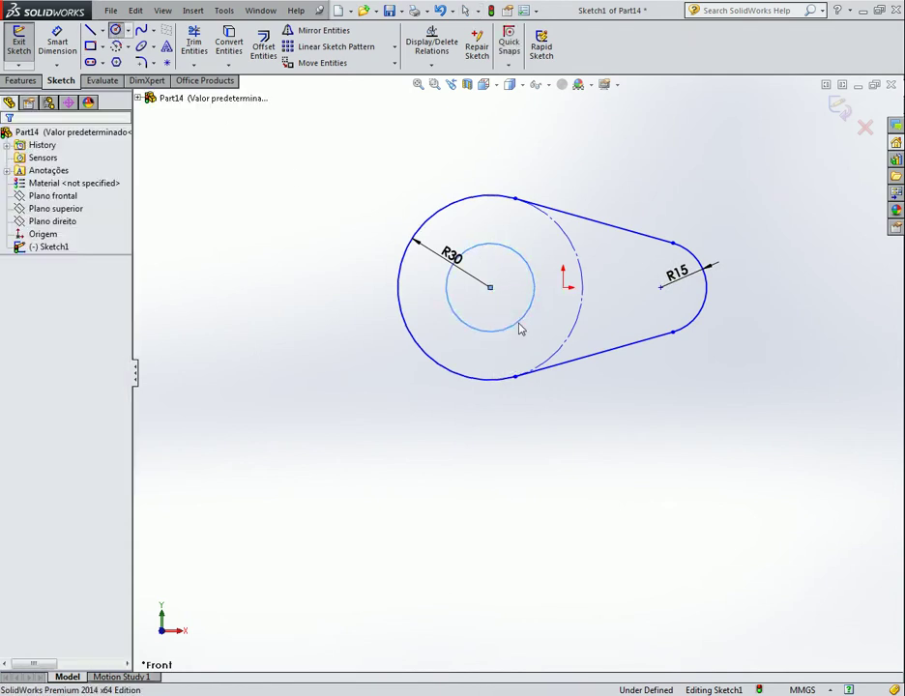
{"action": "left_click", "coordinate": [519, 259]}
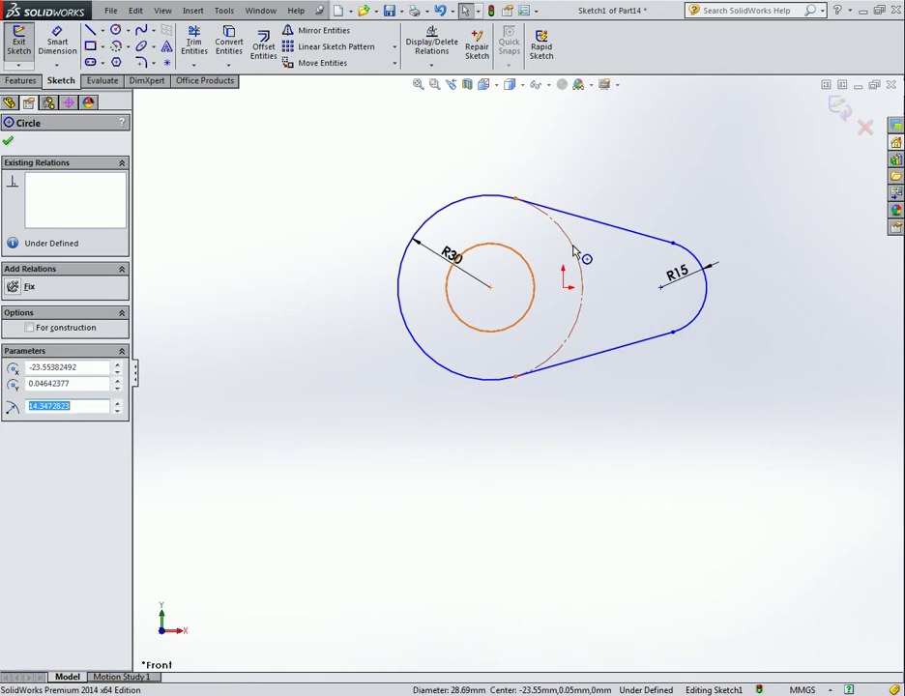
{"action": "left_click", "coordinate": [582, 256]}
{"action": "left_click", "coordinate": [510, 256], "text": "ctrl"}
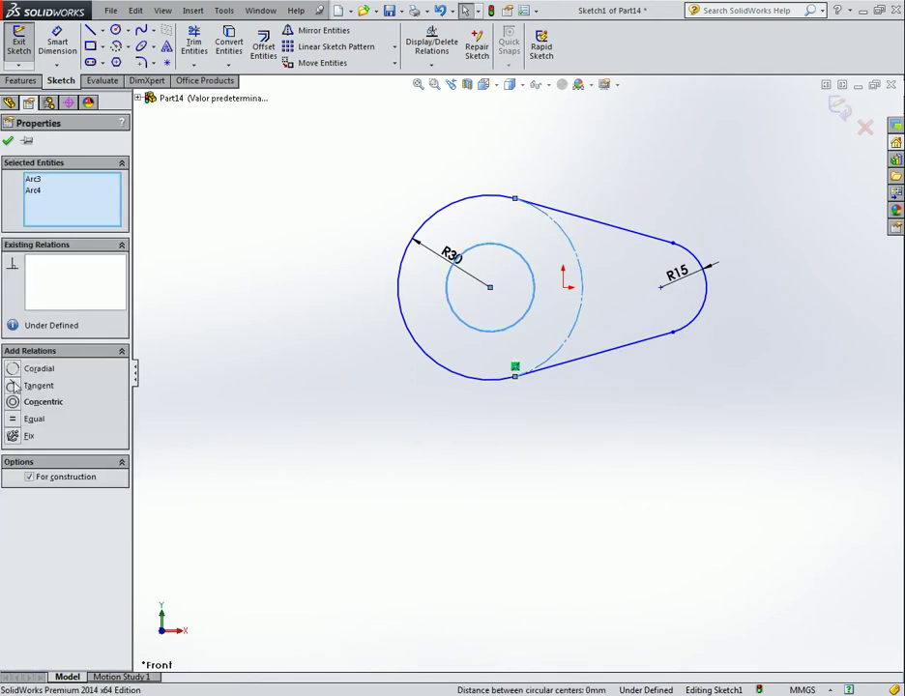
{"action": "left_click", "coordinate": [38, 401]}
{"action": "left_click", "coordinate": [256, 369]}
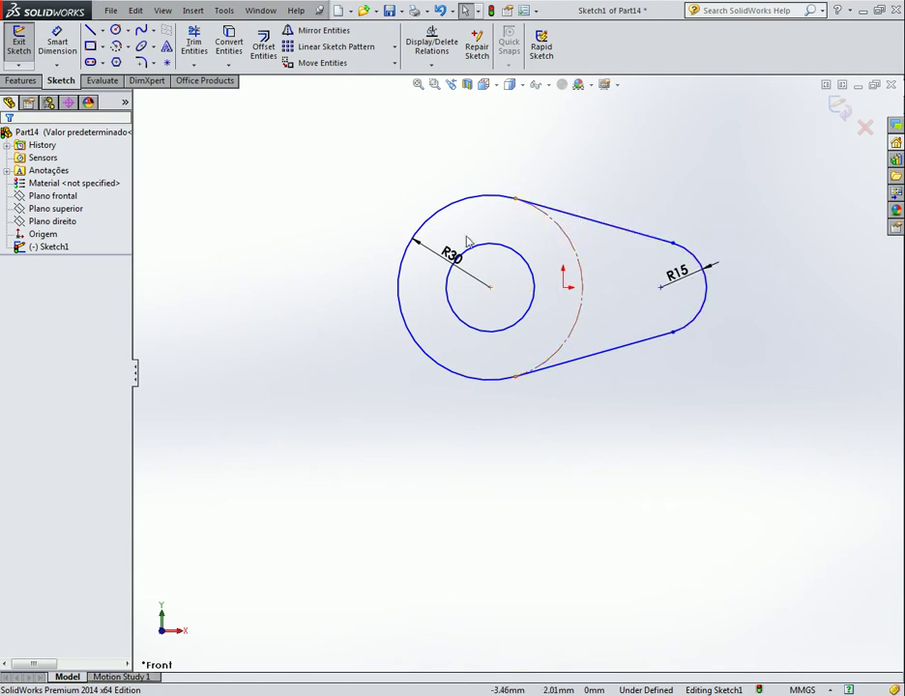
- Draw a small circle centred on the R15 end's centre
{"action": "left_click", "coordinate": [114, 31]}
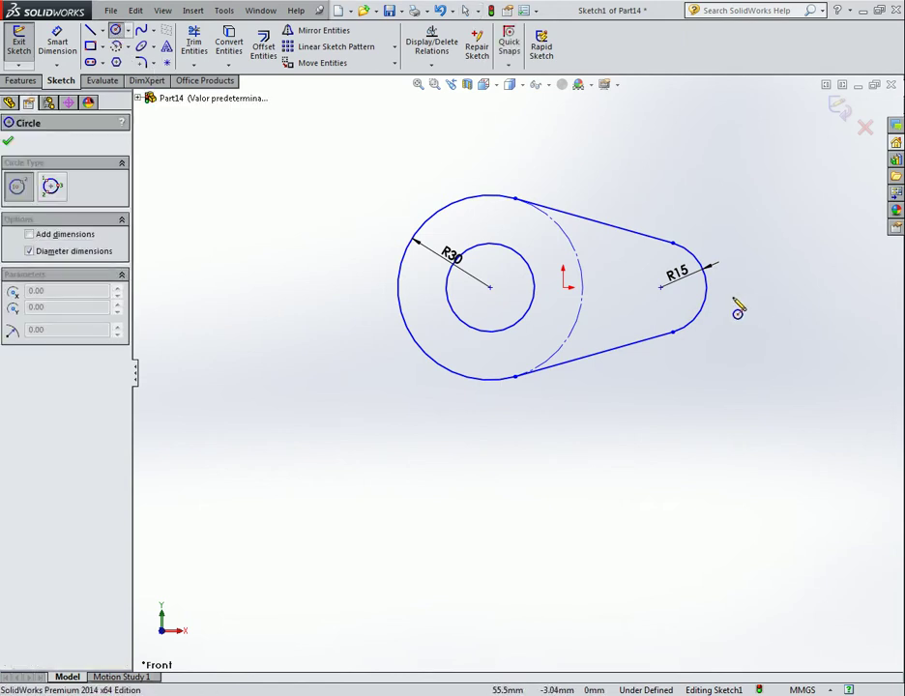
{"action": "left_click", "coordinate": [660, 287]}
{"action": "left_click", "coordinate": [667, 310]}
{"action": "key", "text": "Escape"}
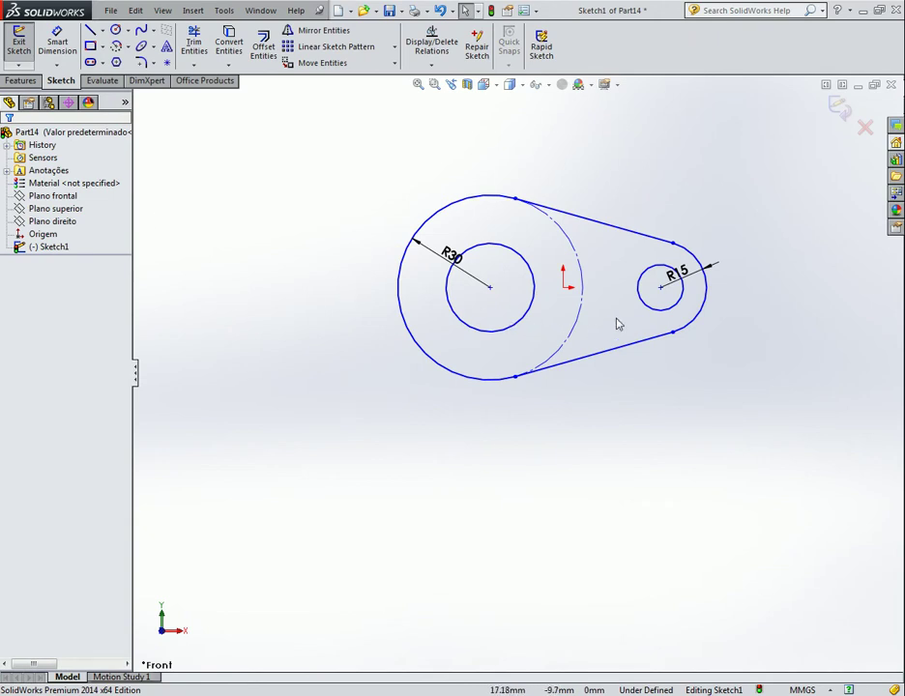
{"action": "middle_click_drag", "start_coordinate": [721, 346], "coordinate": [717, 351]}
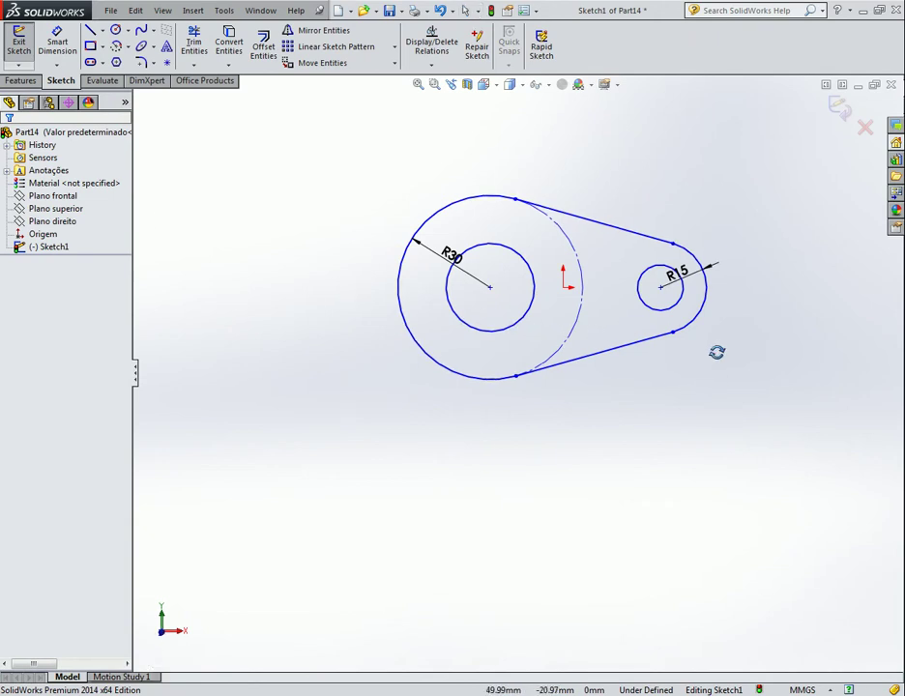
- Extrude the outer plate, large-hole ring and small-circle regions Blind 10 mm as Boss-Extrude1
{"action": "left_click", "coordinate": [13, 83]}
{"action": "left_click", "coordinate": [25, 43]}
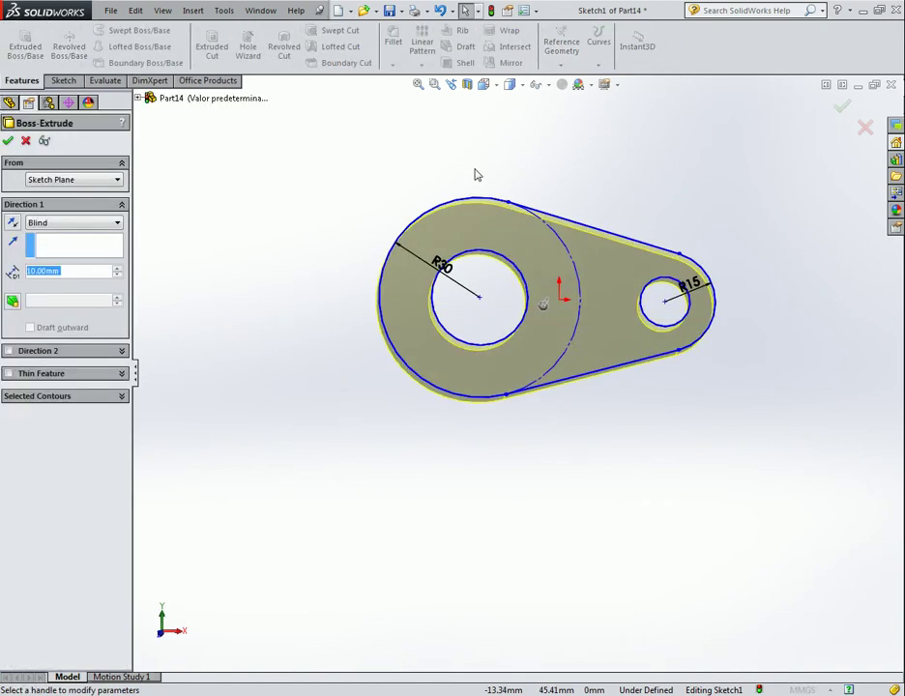
{"action": "left_click", "coordinate": [122, 398]}
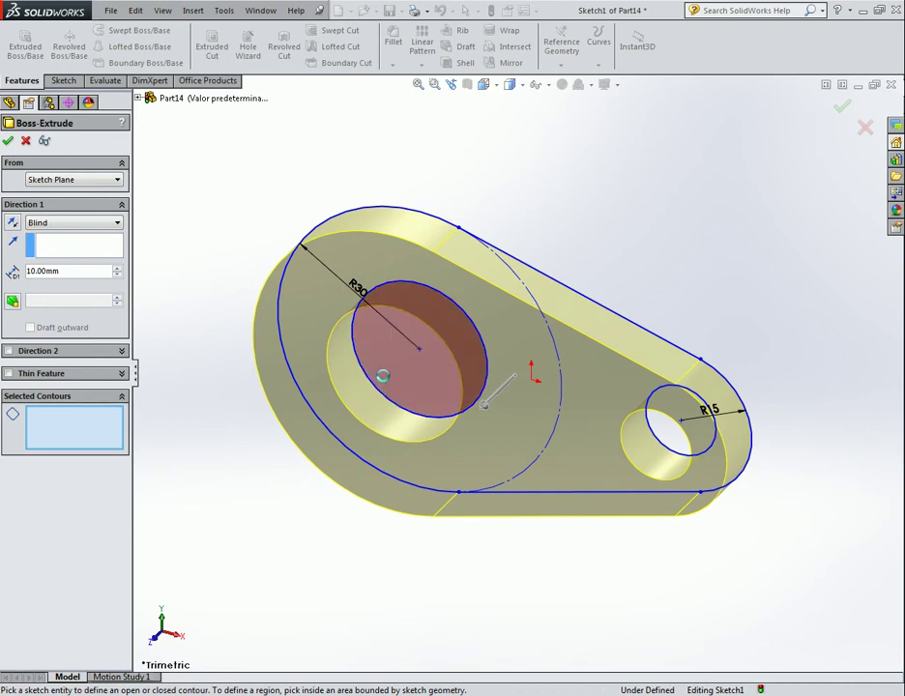
{"action": "left_click", "coordinate": [380, 373]}
{"action": "left_click", "coordinate": [680, 435]}
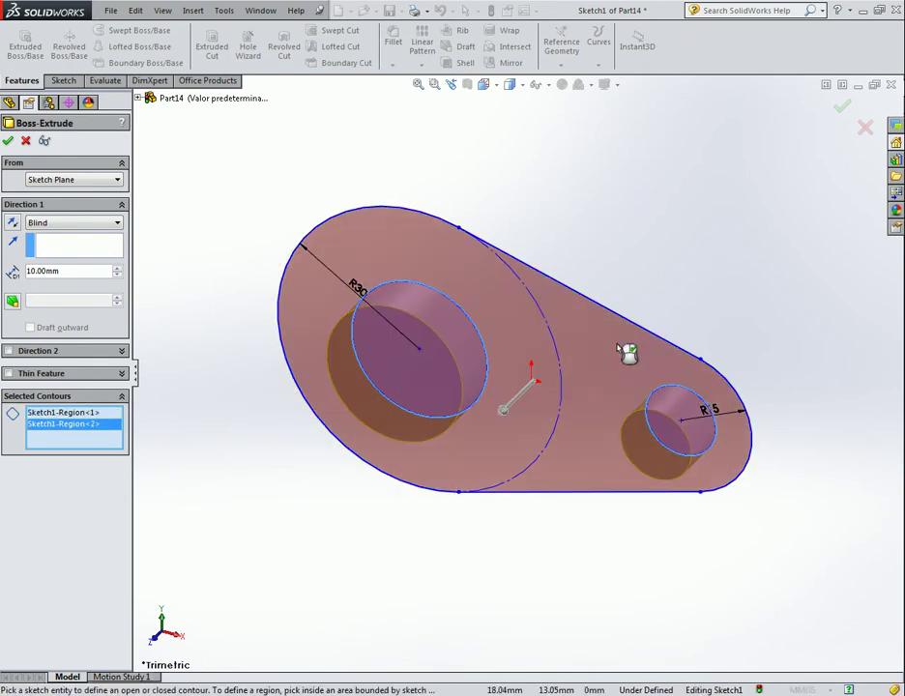
{"action": "left_click", "coordinate": [611, 350]}
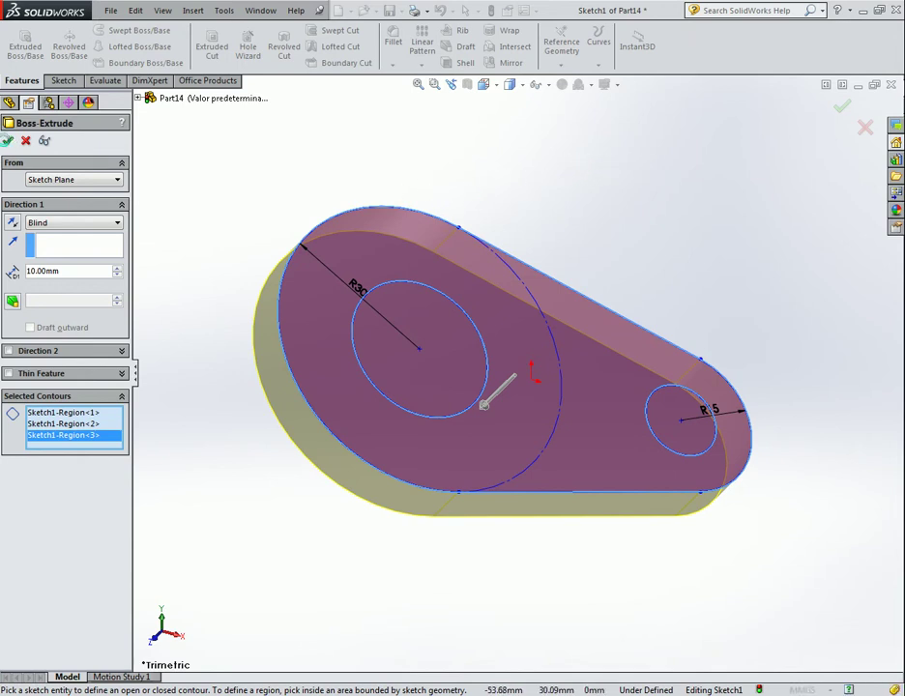
{"action": "left_click", "coordinate": [8, 141]}
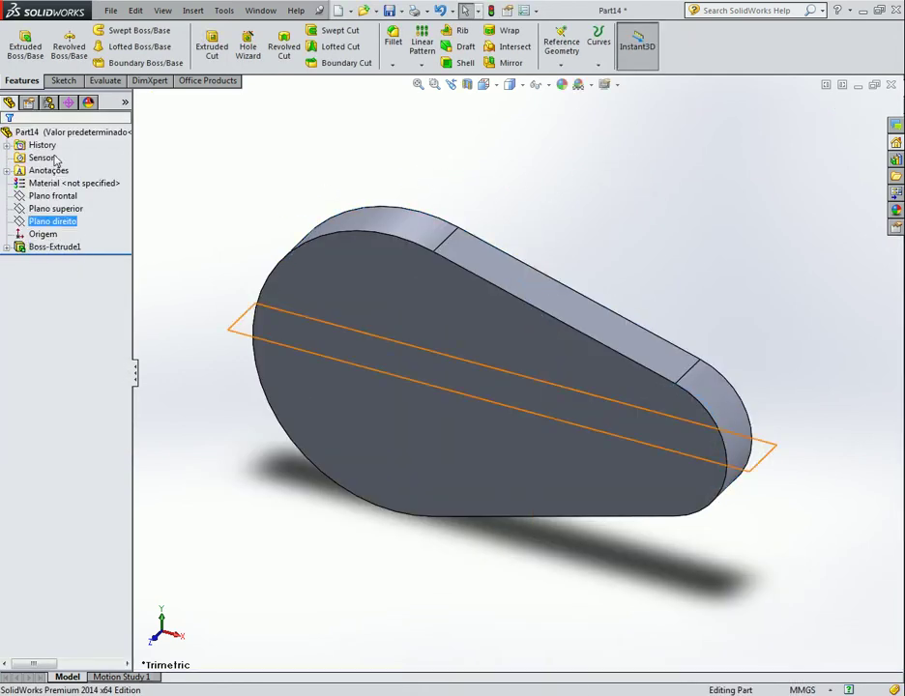
- Start a second boss extrusion from Sketch1 with the large and small inner circle regions as contours
{"action": "left_click", "coordinate": [26, 43]}
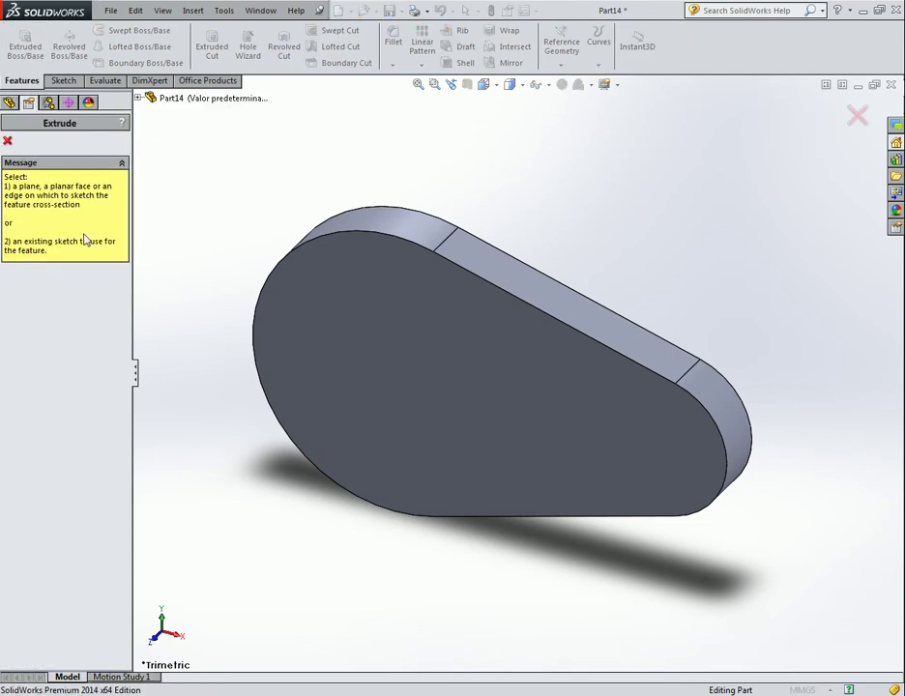
{"action": "left_click", "coordinate": [139, 98]}
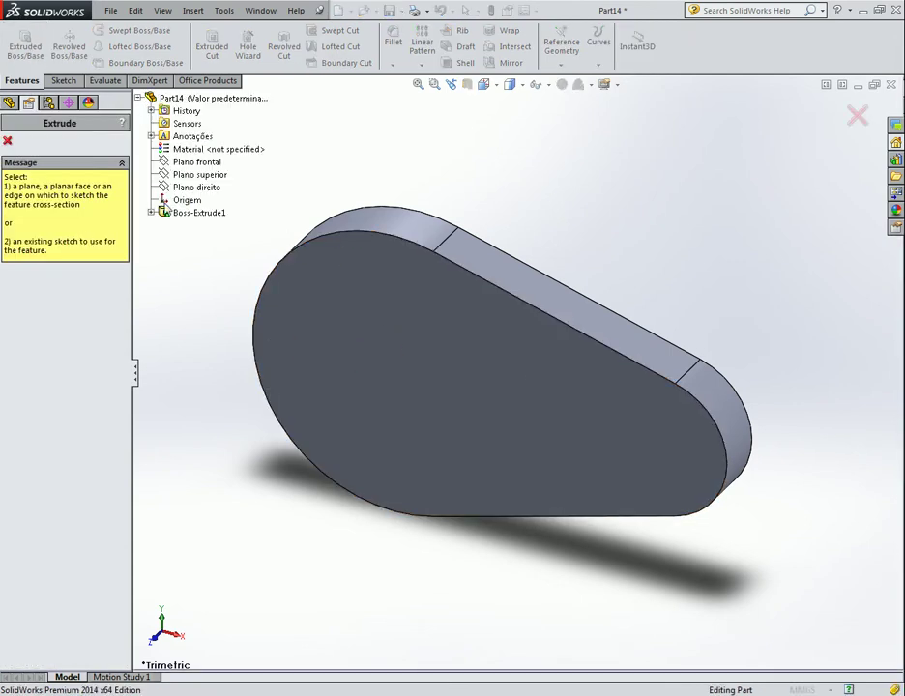
{"action": "left_click", "coordinate": [151, 211]}
{"action": "left_click", "coordinate": [200, 225]}
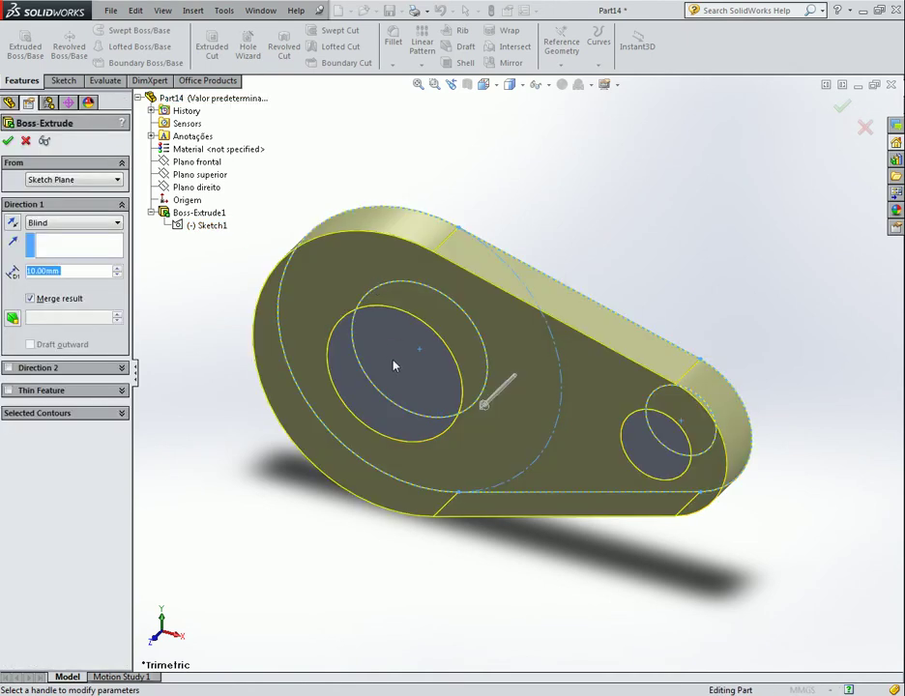
{"action": "left_click", "coordinate": [124, 414]}
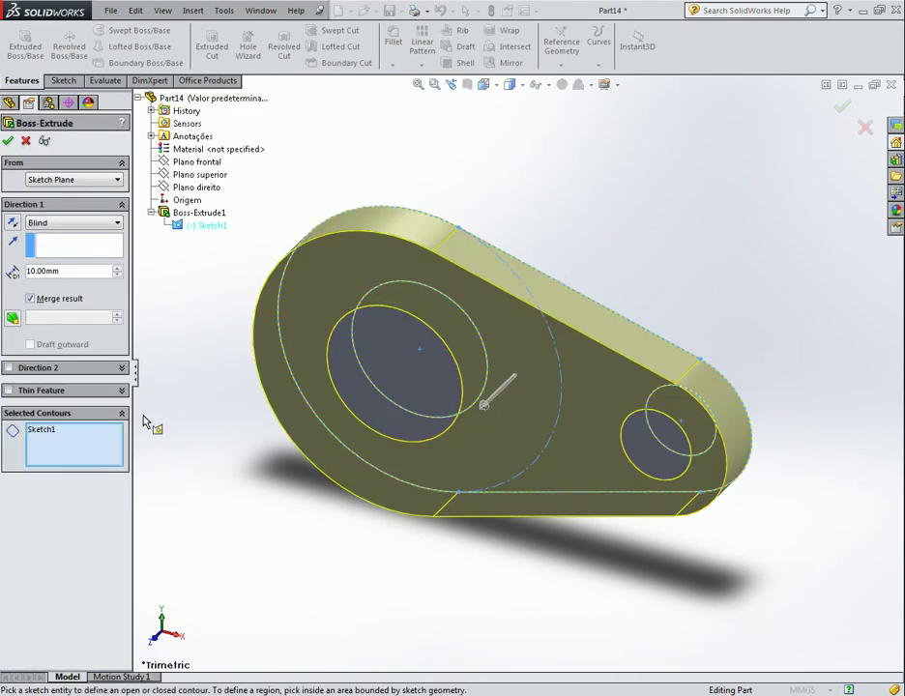
{"action": "left_click", "coordinate": [398, 350]}
{"action": "left_click", "coordinate": [663, 414]}
{"action": "mouse_move", "coordinate": [611, 214]}
{"action": "middle_mouse_down"}
{"action": "mouse_move", "coordinate": [574, 280]}
{"action": "mouse_move", "coordinate": [596, 273]}
{"action": "middle_mouse_up"}
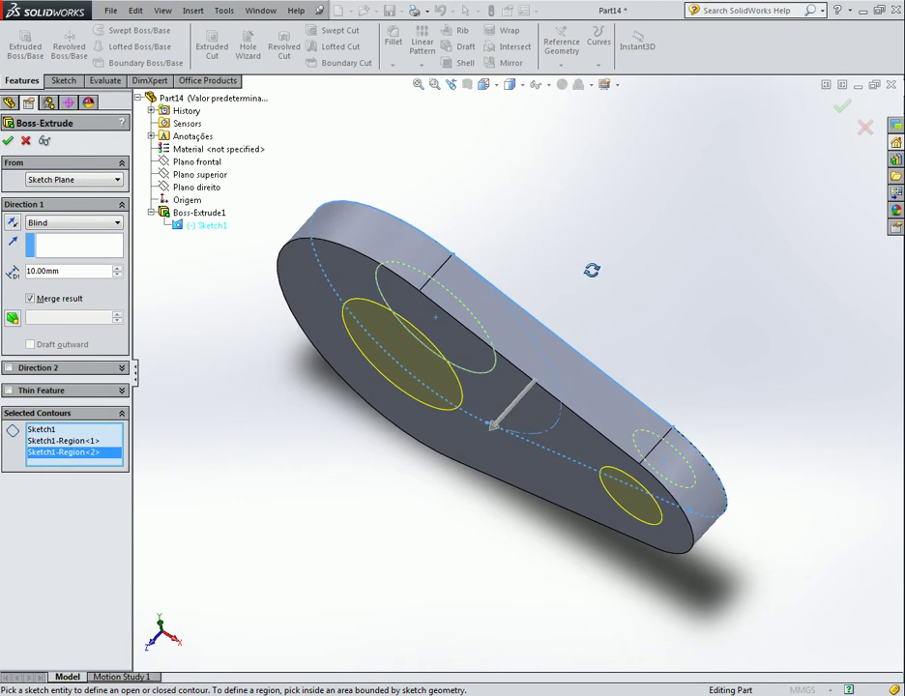
{"action": "mouse_move", "coordinate": [592, 269]}
{"action": "middle_mouse_down"}
{"action": "mouse_move", "coordinate": [571, 291]}
{"action": "mouse_move", "coordinate": [580, 269]}
{"action": "middle_mouse_up"}
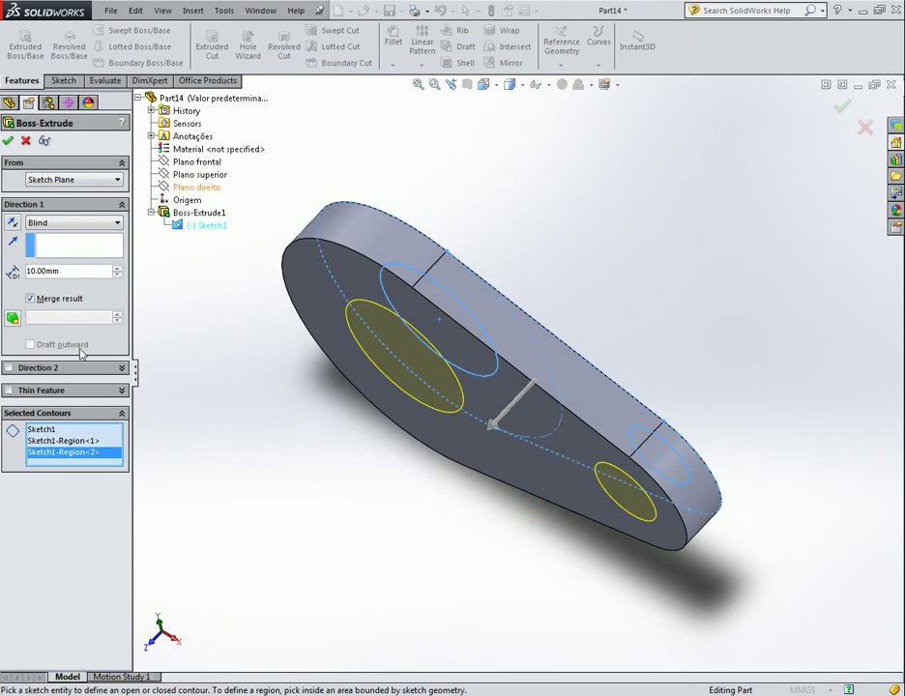
{"action": "left_click", "coordinate": [72, 180]}
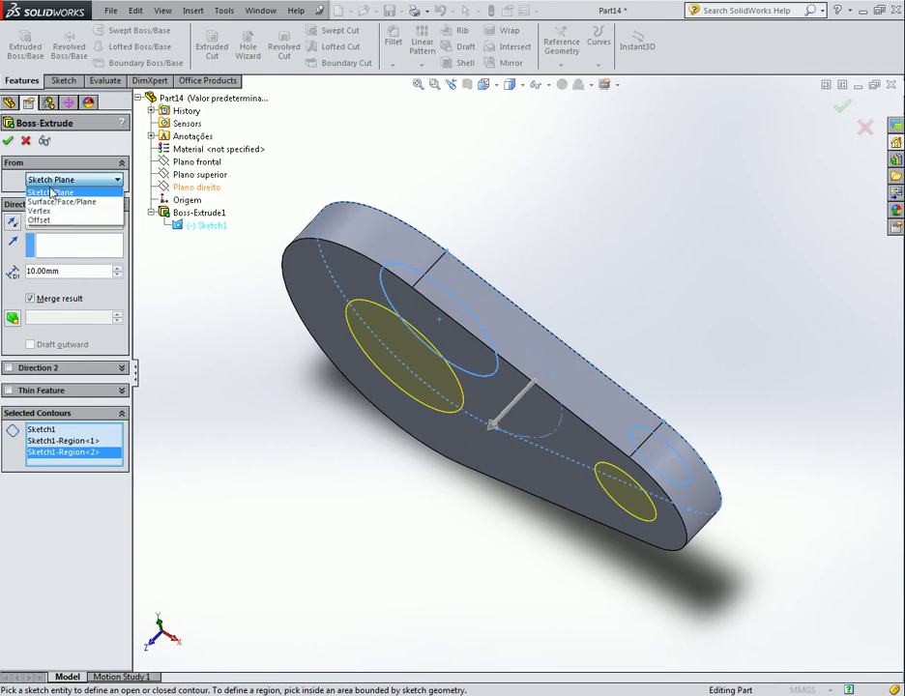
- Make the hub extrusion start from the plate's lower face
{"action": "left_click", "coordinate": [58, 198]}
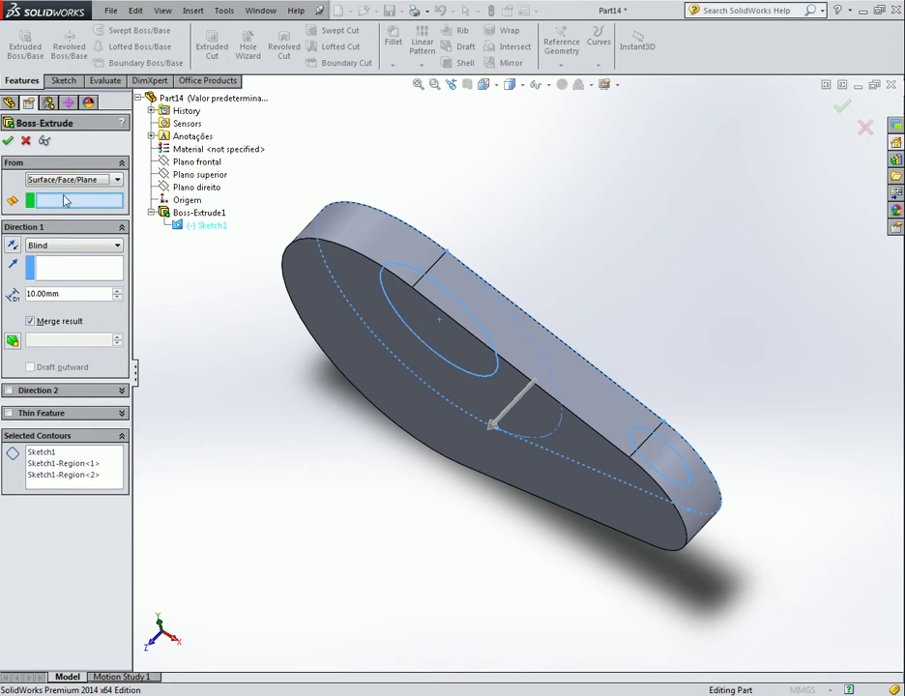
{"action": "left_click", "coordinate": [353, 261]}
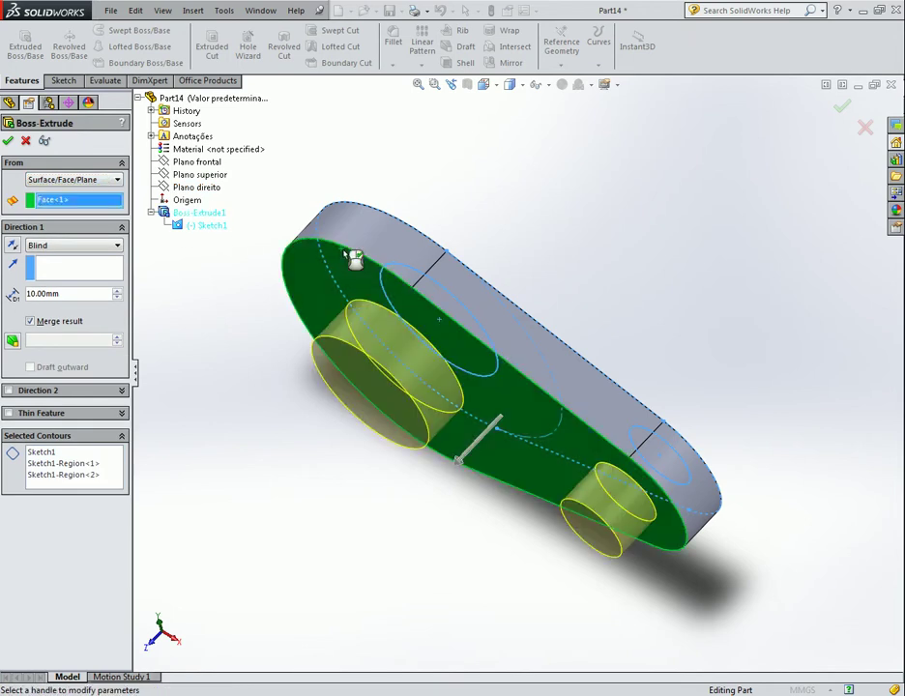
{"action": "mouse_move", "coordinate": [580, 244]}
{"action": "middle_mouse_down"}
{"action": "mouse_move", "coordinate": [590, 204]}
{"action": "mouse_move", "coordinate": [564, 264]}
{"action": "middle_mouse_up"}
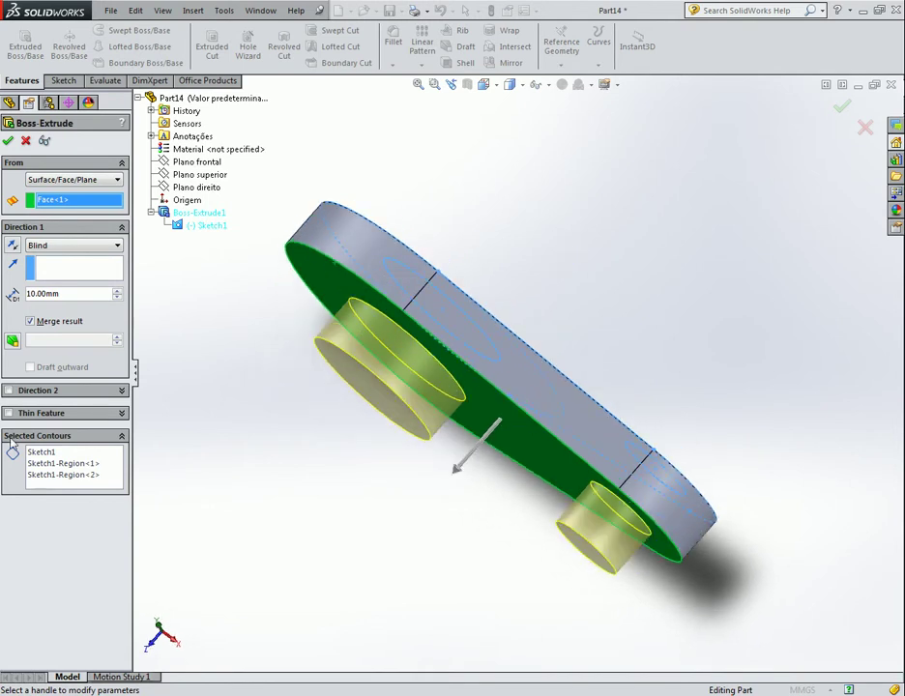
- Enable Direction 2 as Blind with a 10 mm depth
{"action": "left_click", "coordinate": [9, 391]}
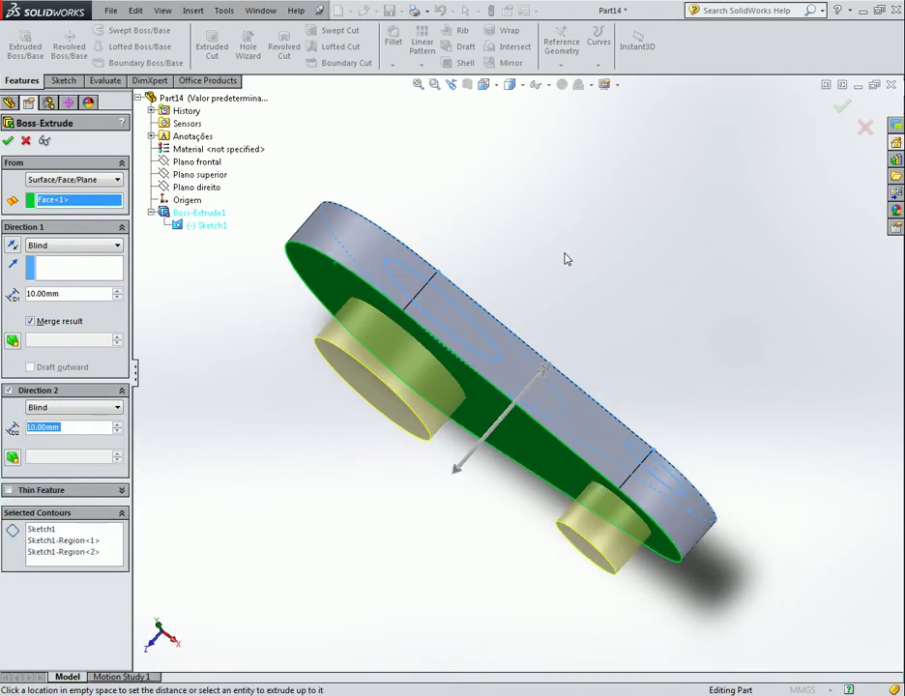
{"action": "middle_click_drag", "start_coordinate": [565, 259], "coordinate": [559, 346]}
{"action": "left_click", "coordinate": [43, 408]}
{"action": "left_click", "coordinate": [45, 419]}
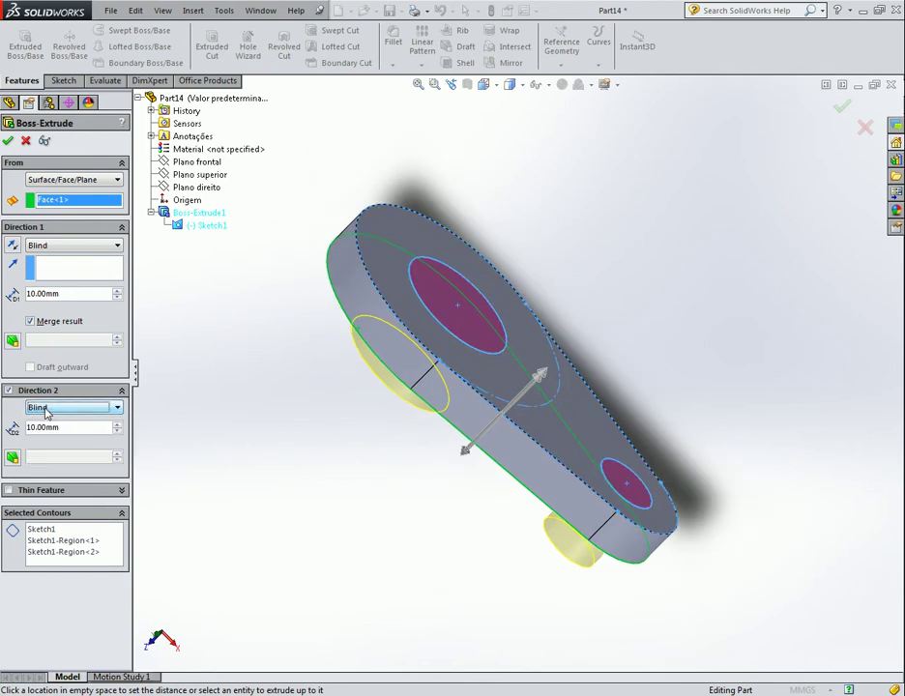
{"action": "middle_click_drag", "start_coordinate": [281, 351], "coordinate": [305, 337]}
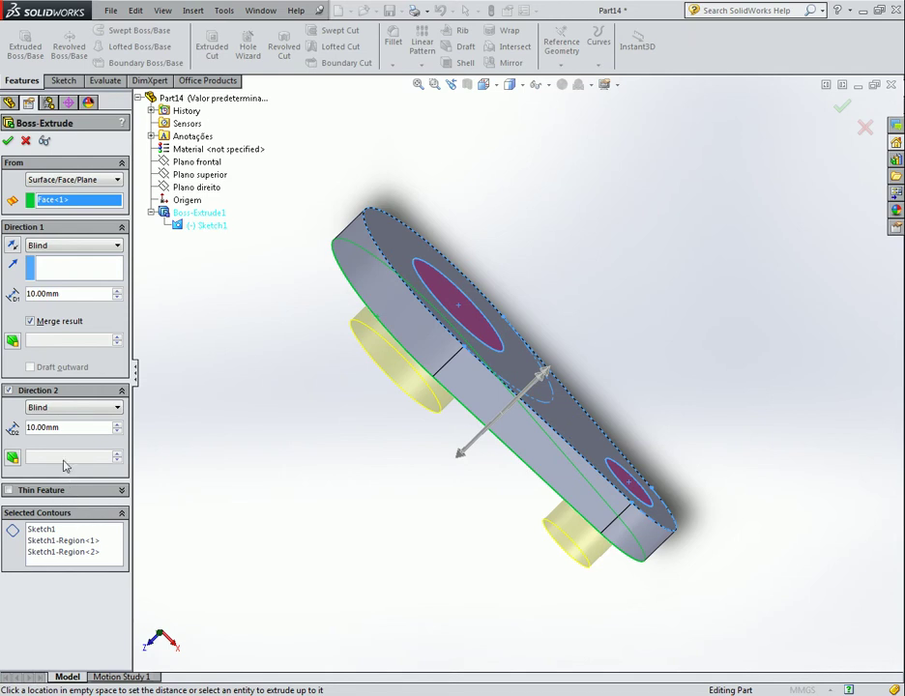
{"action": "middle_click_drag", "start_coordinate": [222, 391], "coordinate": [236, 384]}
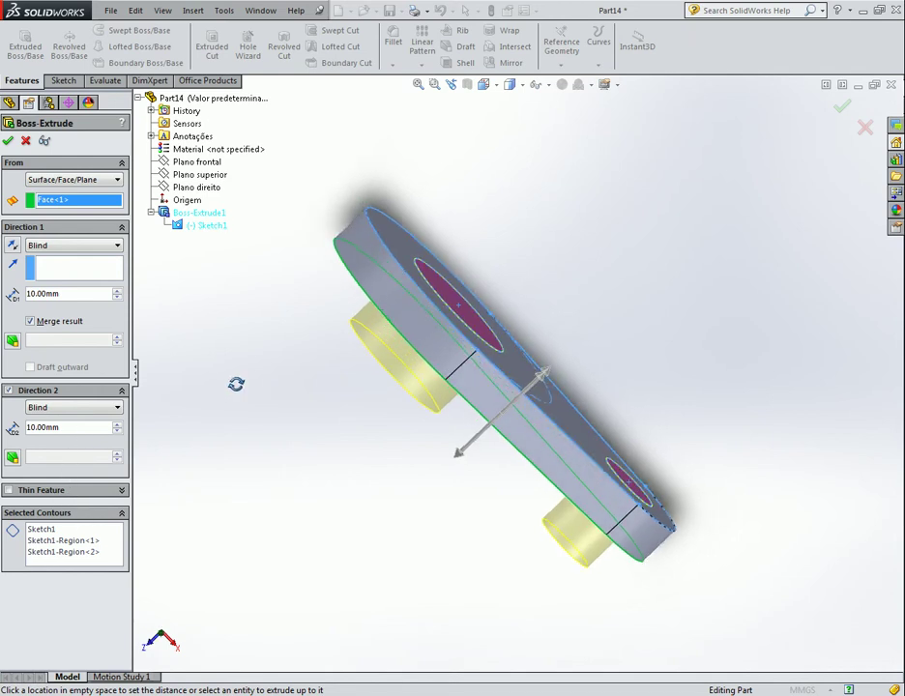
{"action": "left_click", "coordinate": [66, 413]}
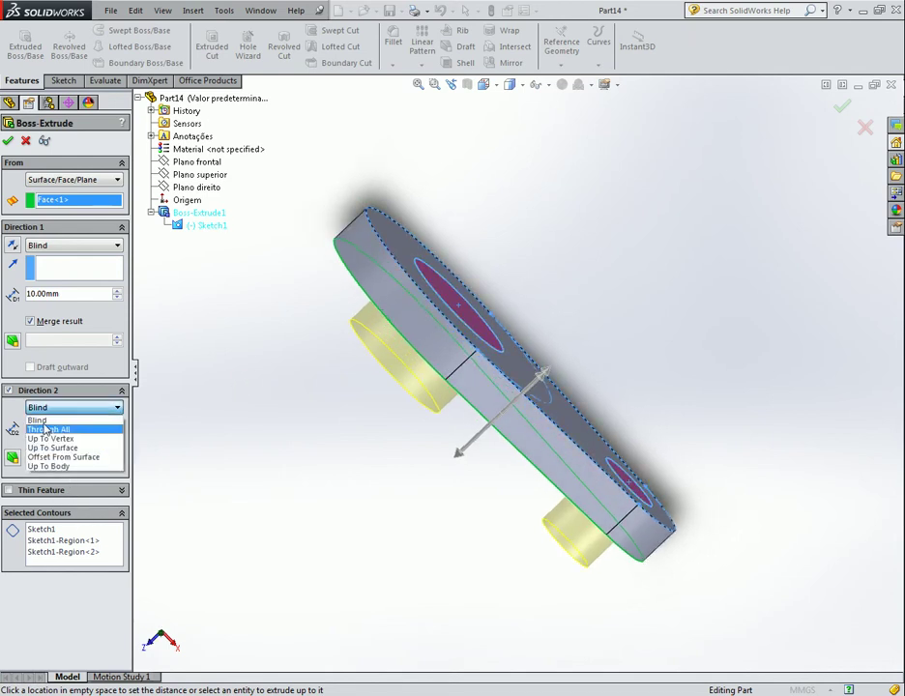
{"action": "left_click", "coordinate": [58, 417]}
{"action": "double_click", "coordinate": [74, 426]}
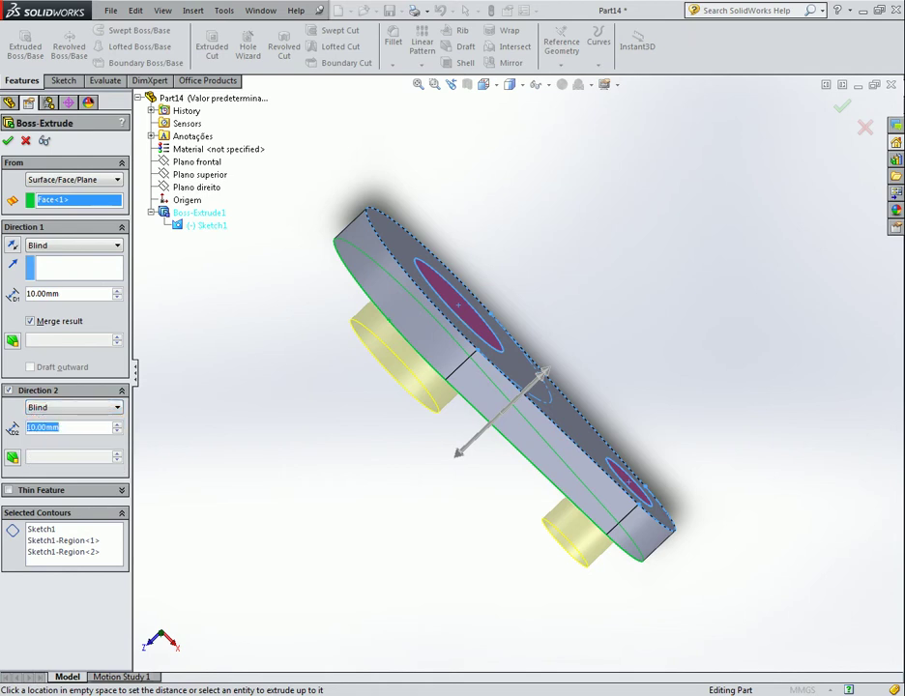
{"action": "type", "text": "10"}
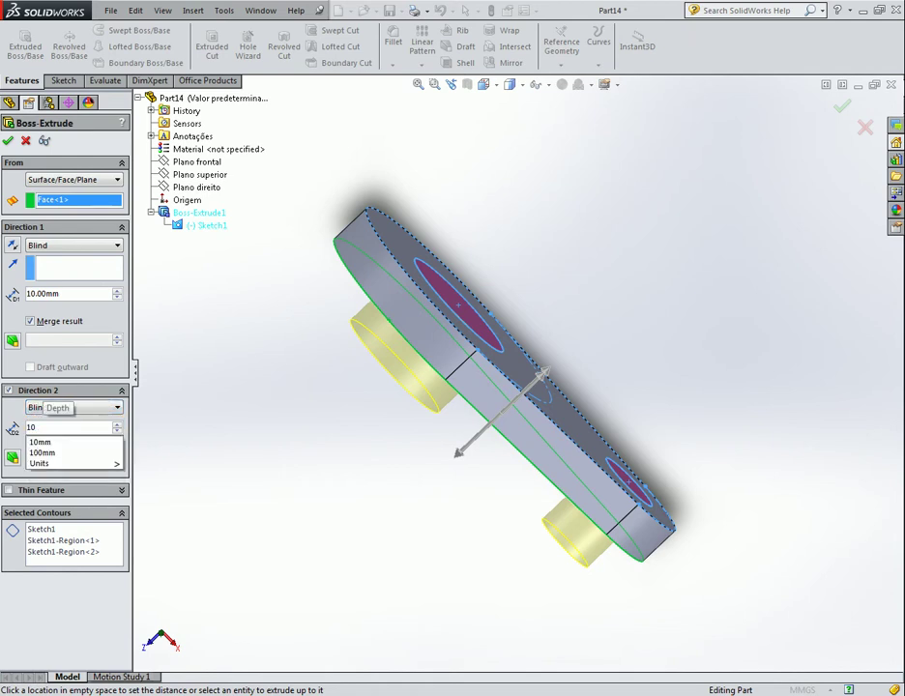
{"action": "left_click", "coordinate": [5, 422]}
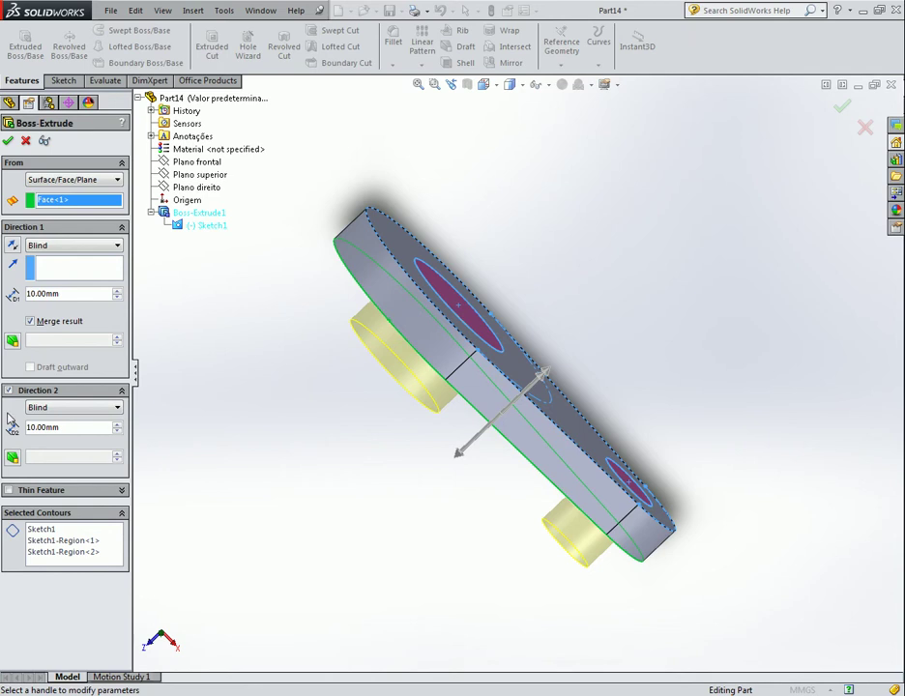
- Change the Direction 2 depth to 20 mm and accept the hub extrusion
{"action": "left_click_drag", "start_coordinate": [546, 372], "coordinate": [580, 338]}
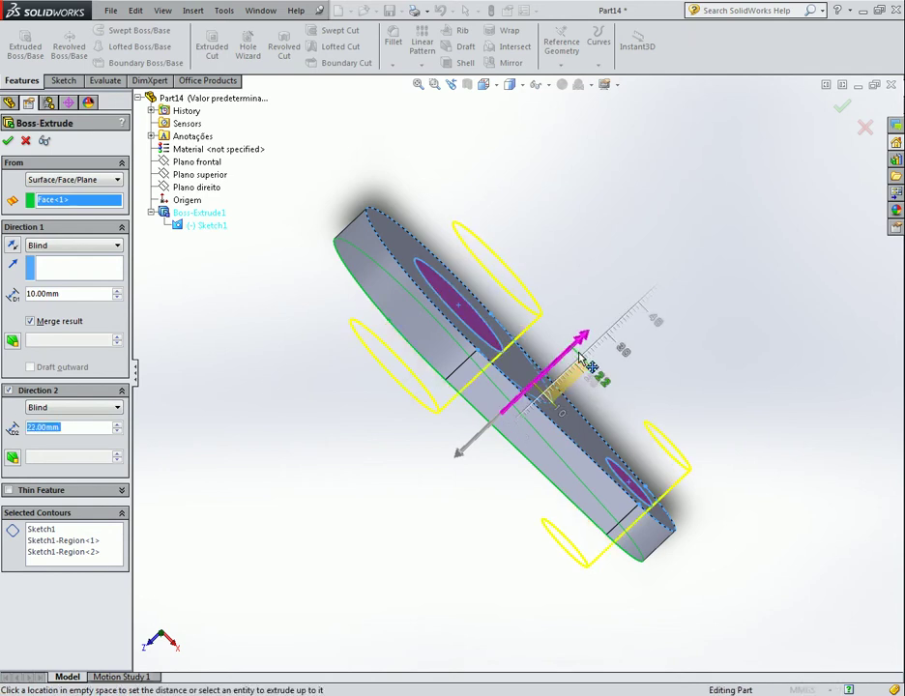
{"action": "mouse_move", "coordinate": [564, 279]}
{"action": "middle_mouse_down"}
{"action": "mouse_move", "coordinate": [590, 275]}
{"action": "mouse_move", "coordinate": [573, 299]}
{"action": "middle_mouse_up"}
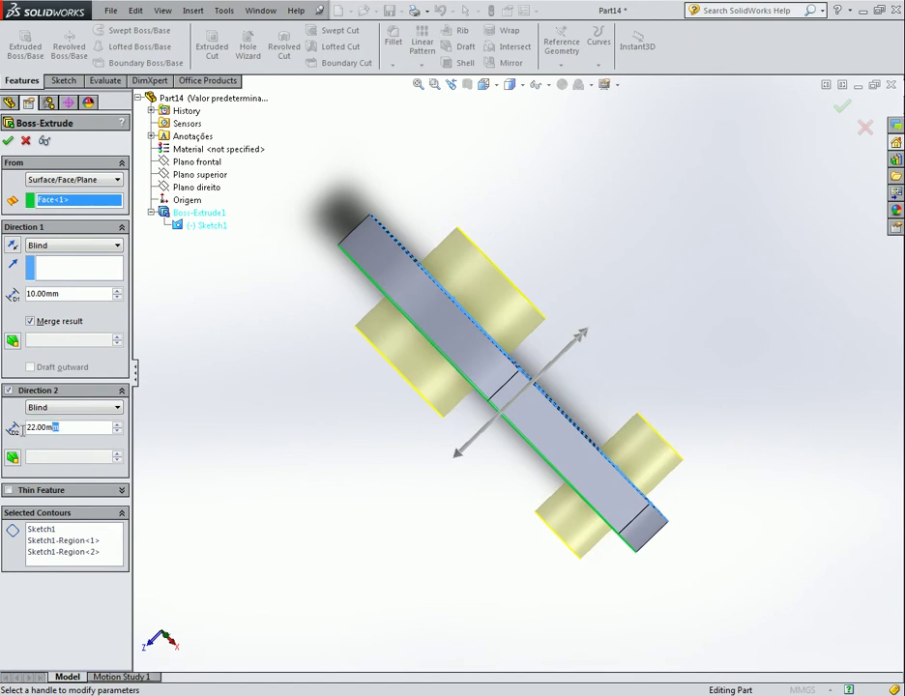
{"action": "type", "text": "20"}
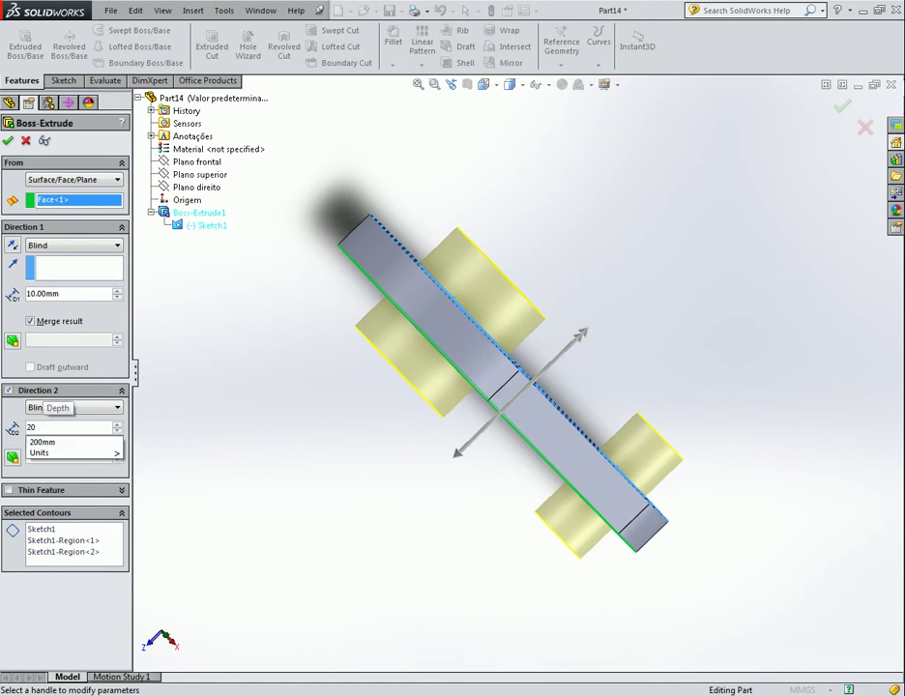
{"action": "key", "text": "Return"}
{"action": "mouse_move", "coordinate": [203, 374]}
{"action": "middle_mouse_down"}
{"action": "mouse_move", "coordinate": [232, 349]}
{"action": "mouse_move", "coordinate": [222, 347]}
{"action": "middle_mouse_up"}
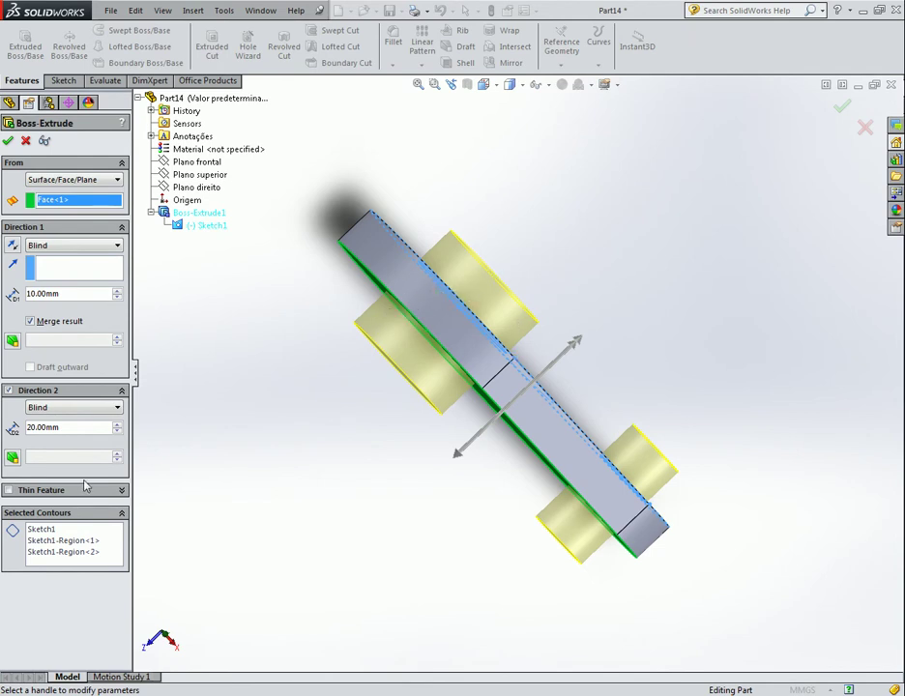
{"action": "middle_click_drag", "start_coordinate": [560, 416], "coordinate": [562, 242]}
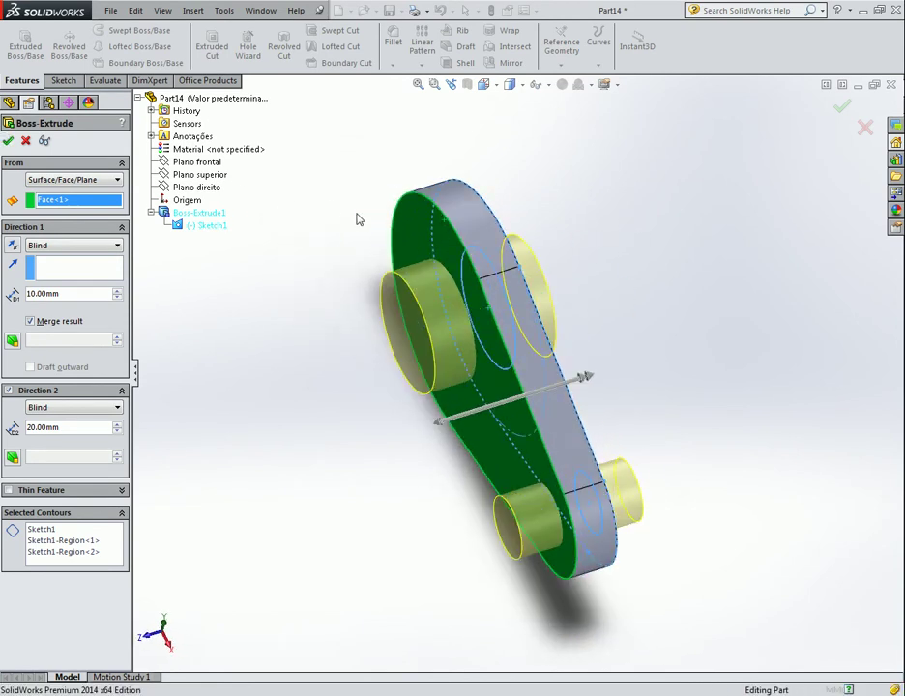
{"action": "key", "text": "Return"}
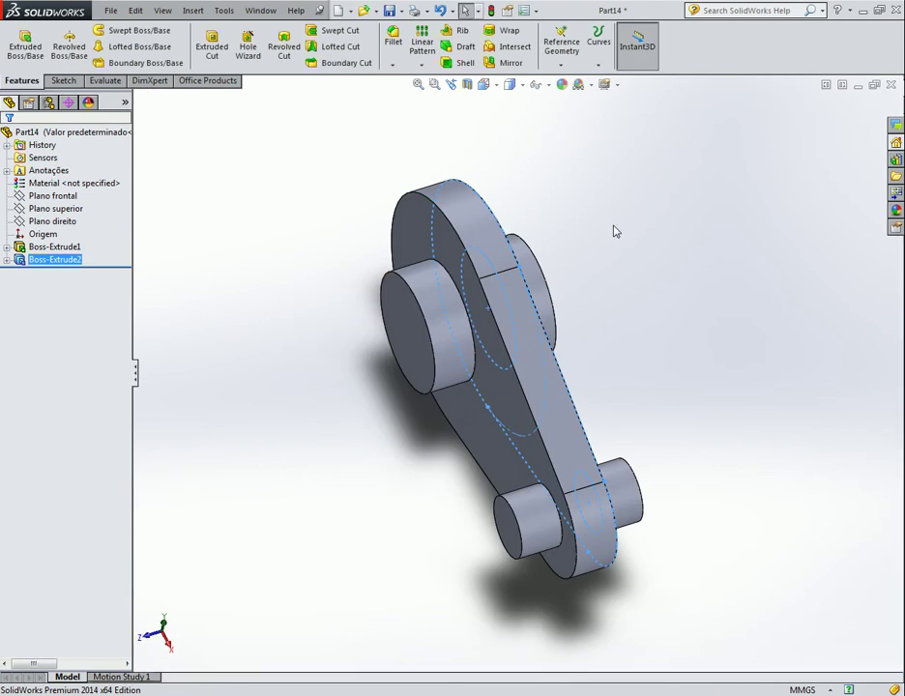
{"action": "key", "text": "ctrl+1"}
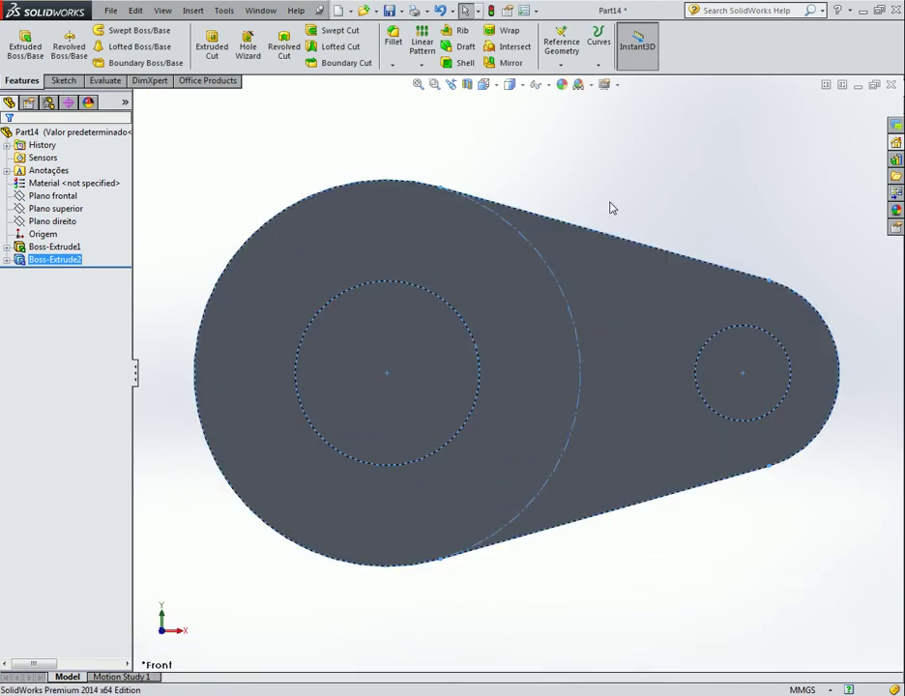
{"action": "key", "text": "ctrl+7"}
{"action": "left_click", "coordinate": [579, 257]}
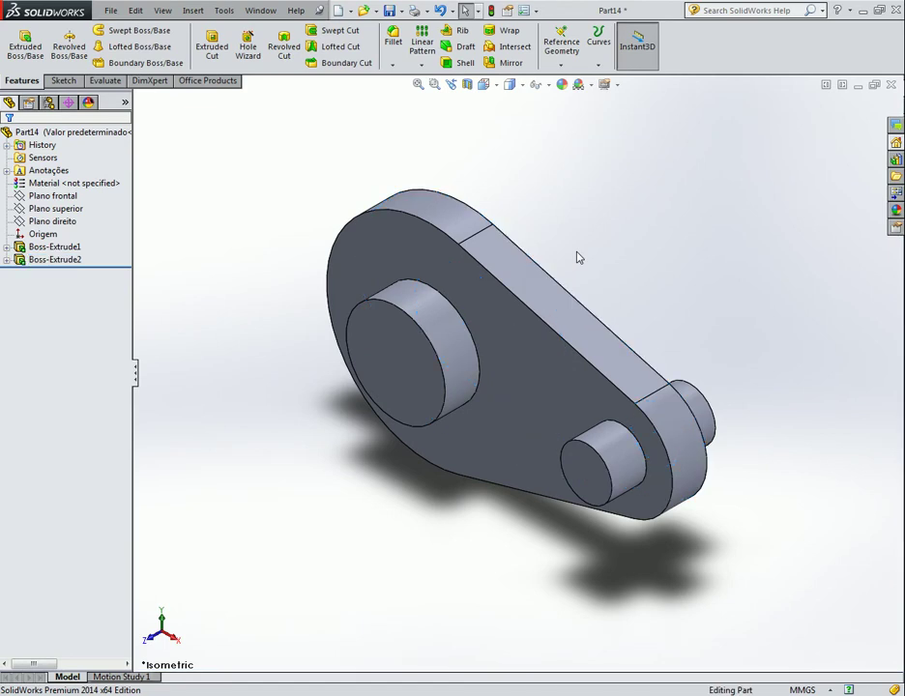
{"action": "mouse_move", "coordinate": [706, 221]}
{"action": "middle_mouse_down"}
{"action": "mouse_move", "coordinate": [696, 227]}
{"action": "mouse_move", "coordinate": [709, 228]}
{"action": "middle_mouse_up"}
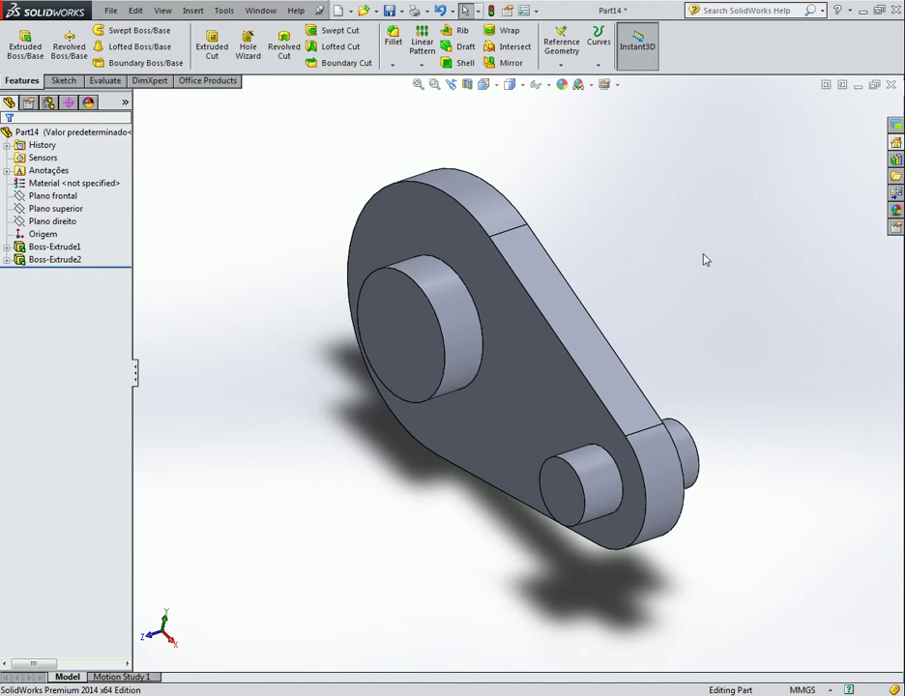
{"action": "mouse_move", "coordinate": [705, 258]}
{"action": "middle_mouse_down"}
{"action": "mouse_move", "coordinate": [739, 280]}
{"action": "mouse_move", "coordinate": [513, 251]}
{"action": "middle_mouse_up"}
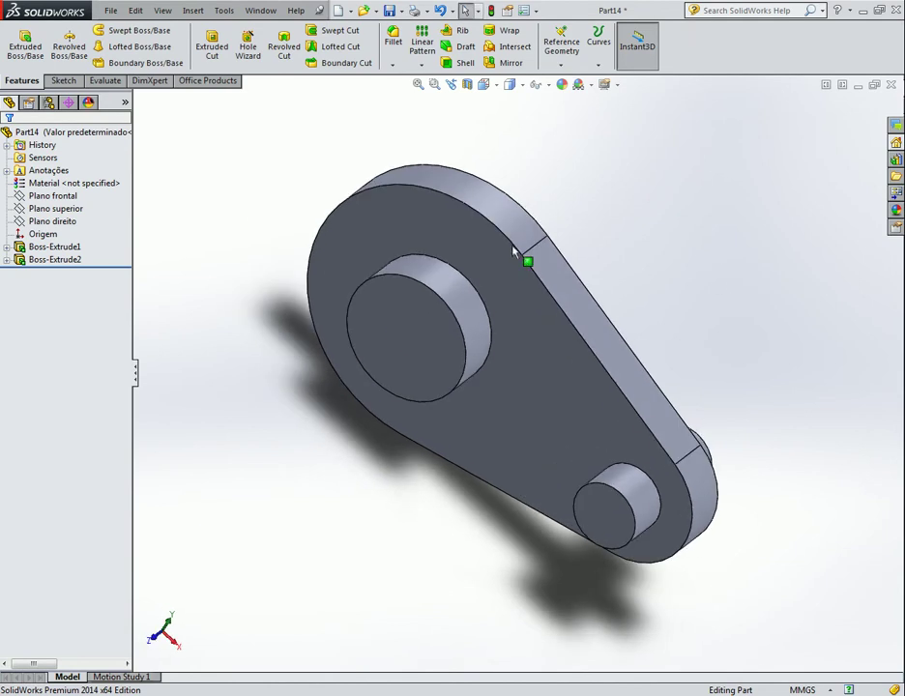
{"action": "left_click", "coordinate": [7, 259]}
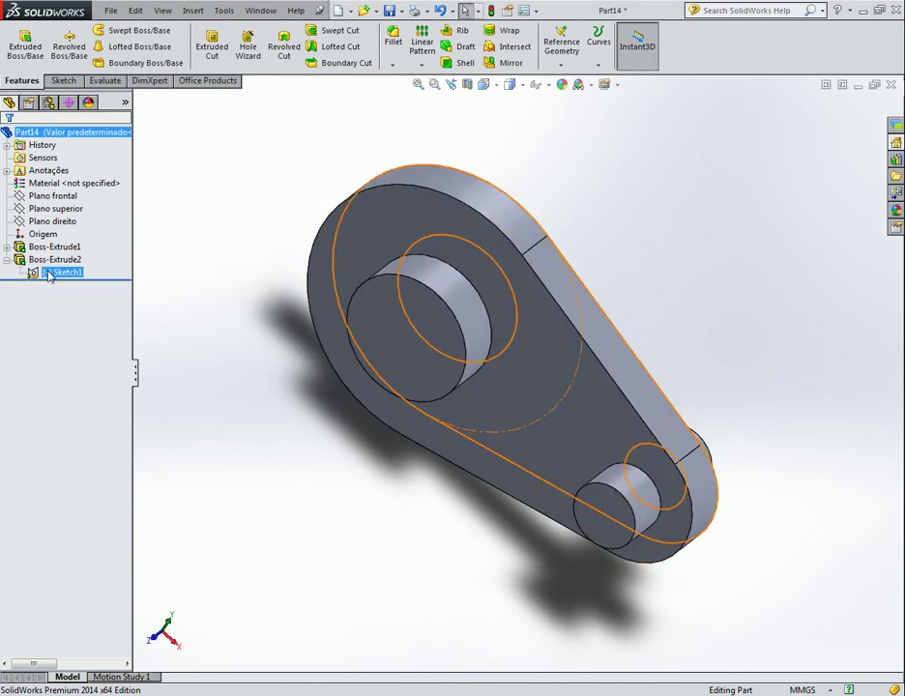
{"action": "left_click", "coordinate": [53, 272]}
{"action": "key", "text": "Escape"}
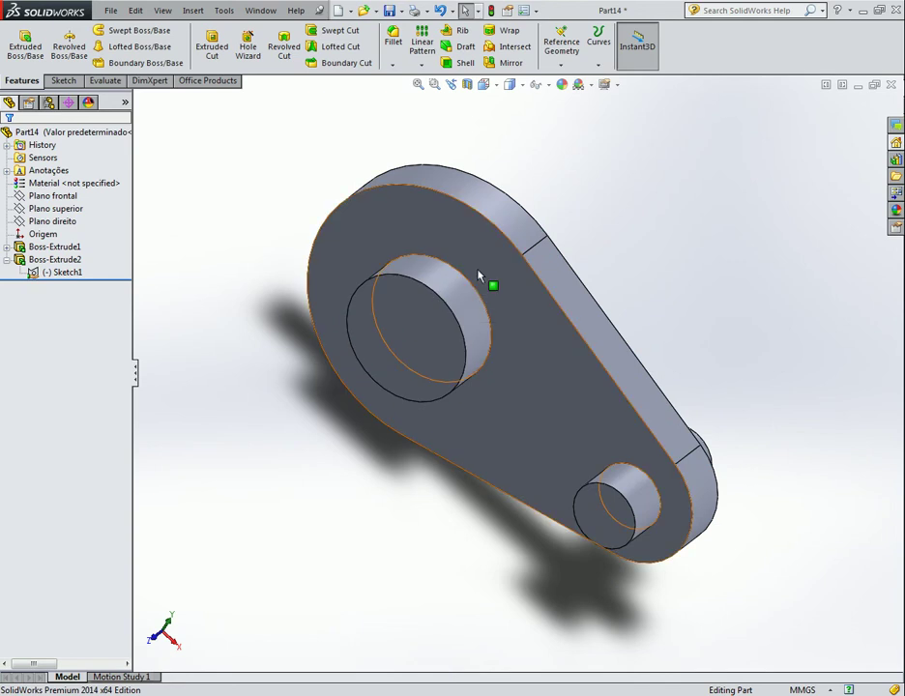
- Start a sketch on the larger hub's end face and convert Sketch1's outlines into it
{"action": "right_click", "coordinate": [402, 319]}
{"action": "left_click", "coordinate": [425, 291]}
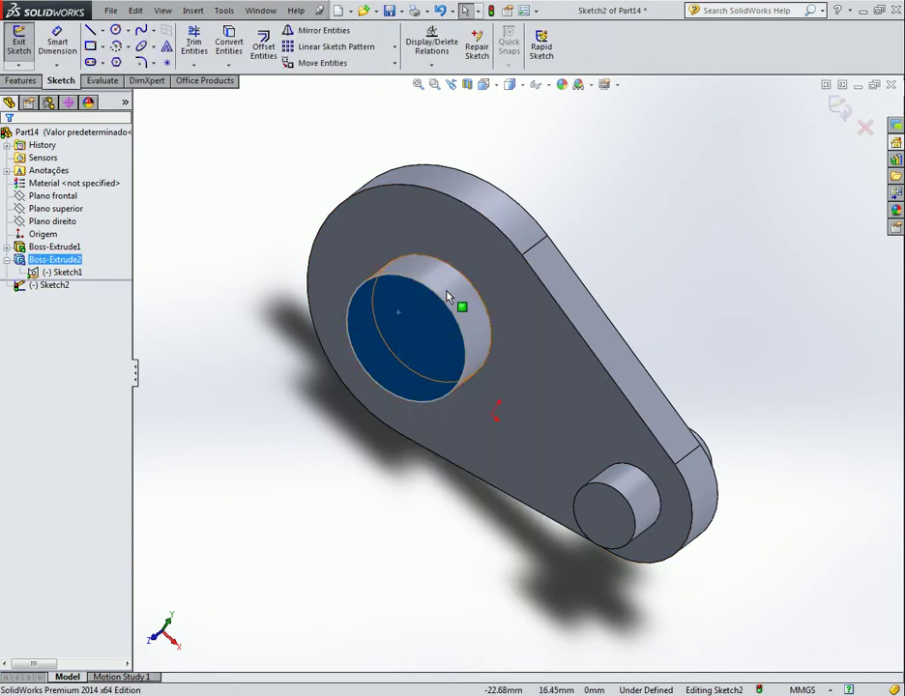
{"action": "left_click", "coordinate": [155, 246]}
{"action": "left_click", "coordinate": [58, 273]}
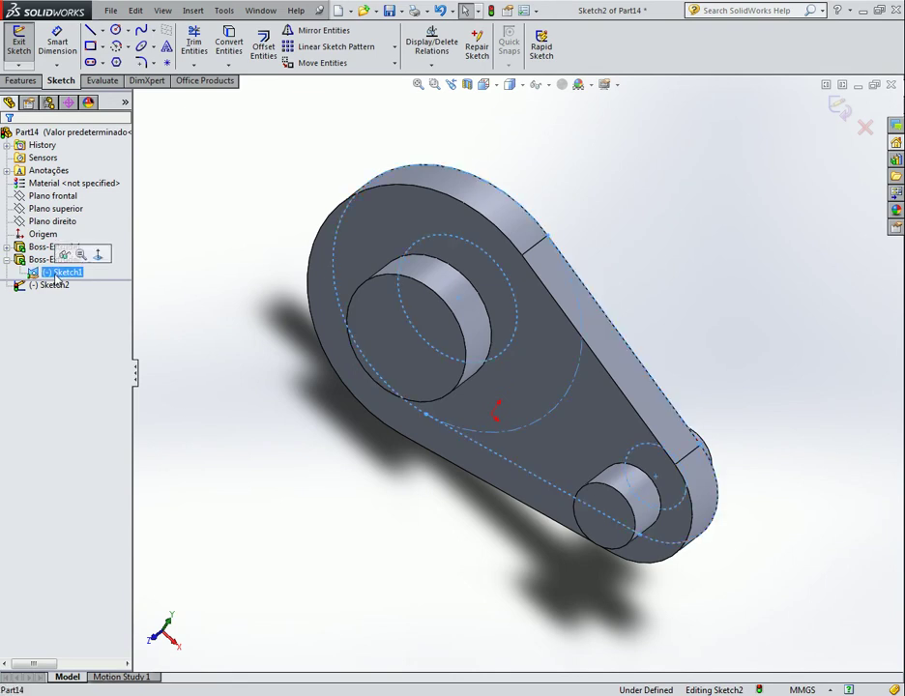
{"action": "mouse_move", "coordinate": [216, 212]}
{"action": "middle_mouse_down"}
{"action": "mouse_move", "coordinate": [215, 200]}
{"action": "mouse_move", "coordinate": [188, 202]}
{"action": "middle_mouse_up"}
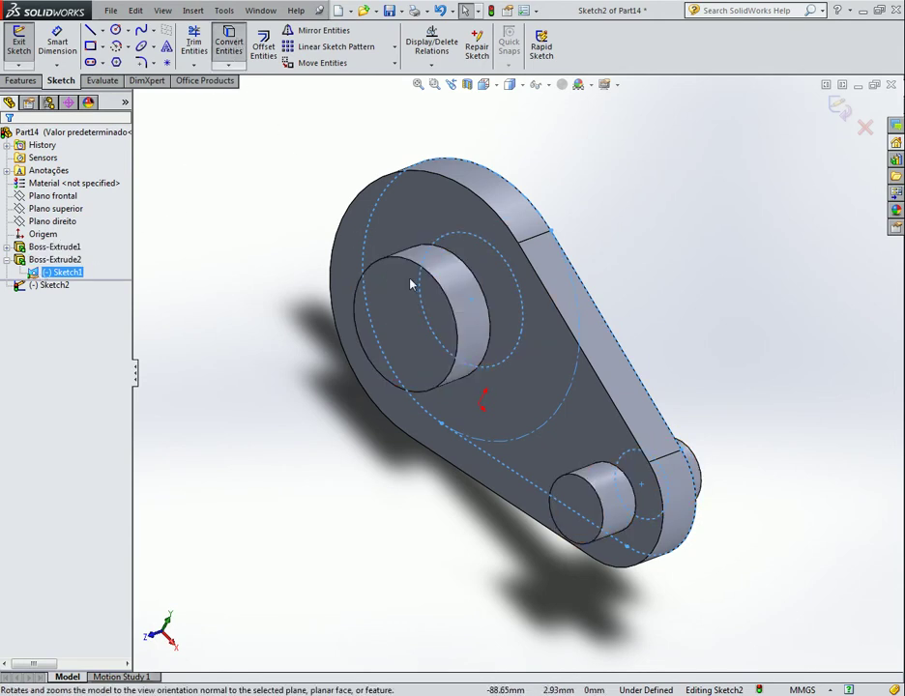
{"action": "left_click", "coordinate": [409, 310]}
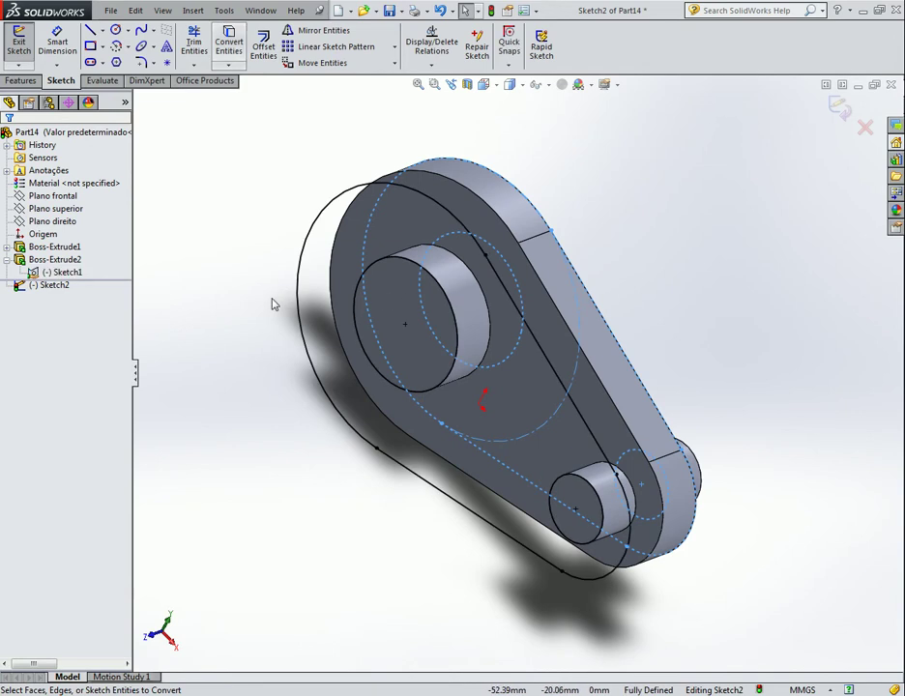
{"action": "mouse_move", "coordinate": [250, 311]}
{"action": "middle_mouse_down"}
{"action": "mouse_move", "coordinate": [246, 323]}
{"action": "mouse_move", "coordinate": [208, 290]}
{"action": "mouse_move", "coordinate": [253, 316]}
{"action": "middle_mouse_up"}
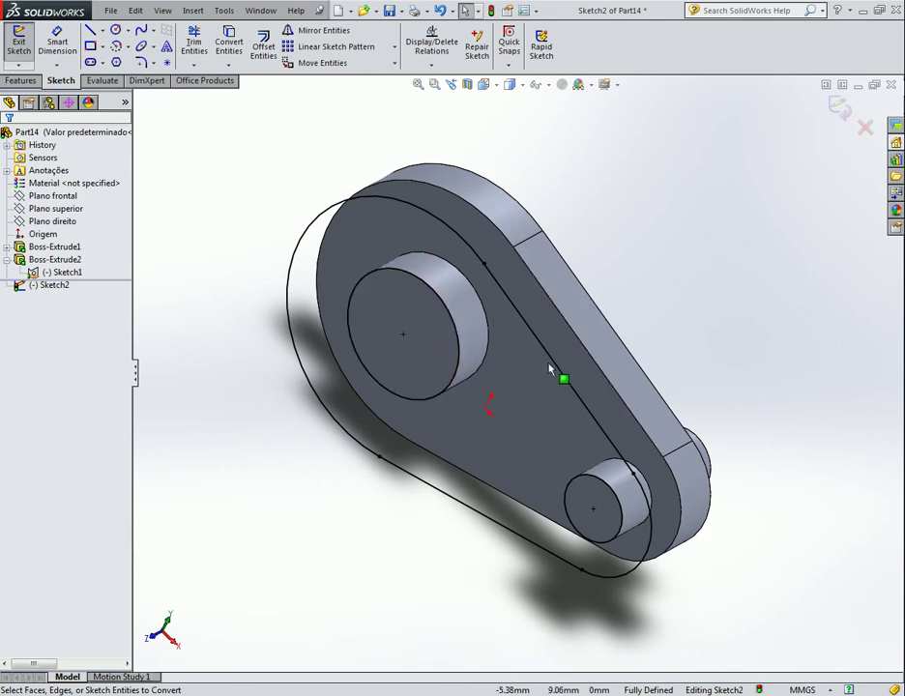
{"action": "mouse_move", "coordinate": [667, 273]}
{"action": "middle_mouse_down"}
{"action": "mouse_move", "coordinate": [692, 257]}
{"action": "mouse_move", "coordinate": [608, 293]}
{"action": "mouse_move", "coordinate": [674, 289]}
{"action": "middle_mouse_up"}
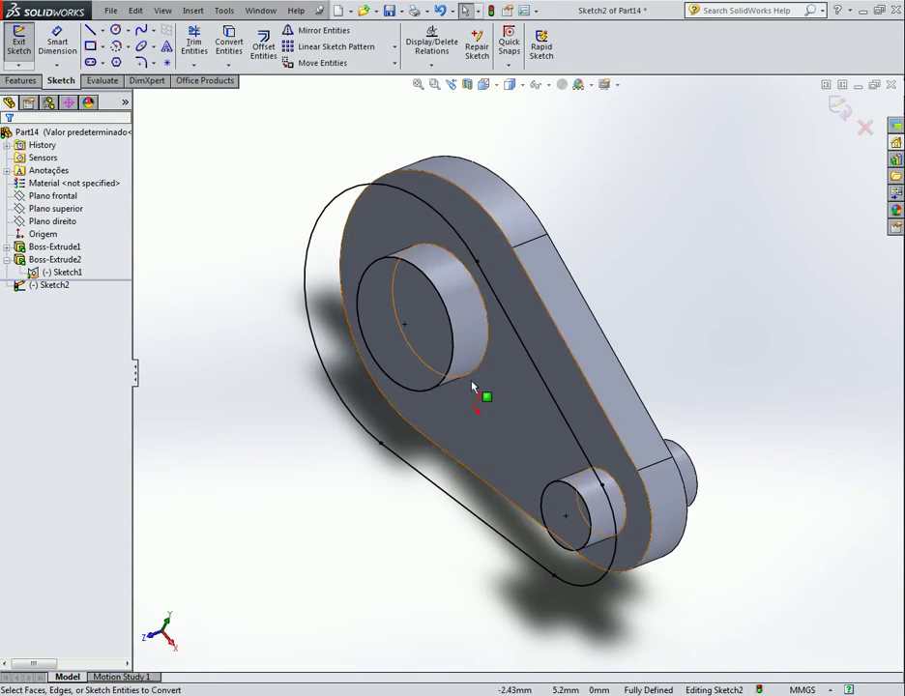
- Delete the large outer arc, both straight lines and the small-hub arc from Sketch2
{"action": "left_click", "coordinate": [364, 195]}
{"action": "key", "text": "Delete"}
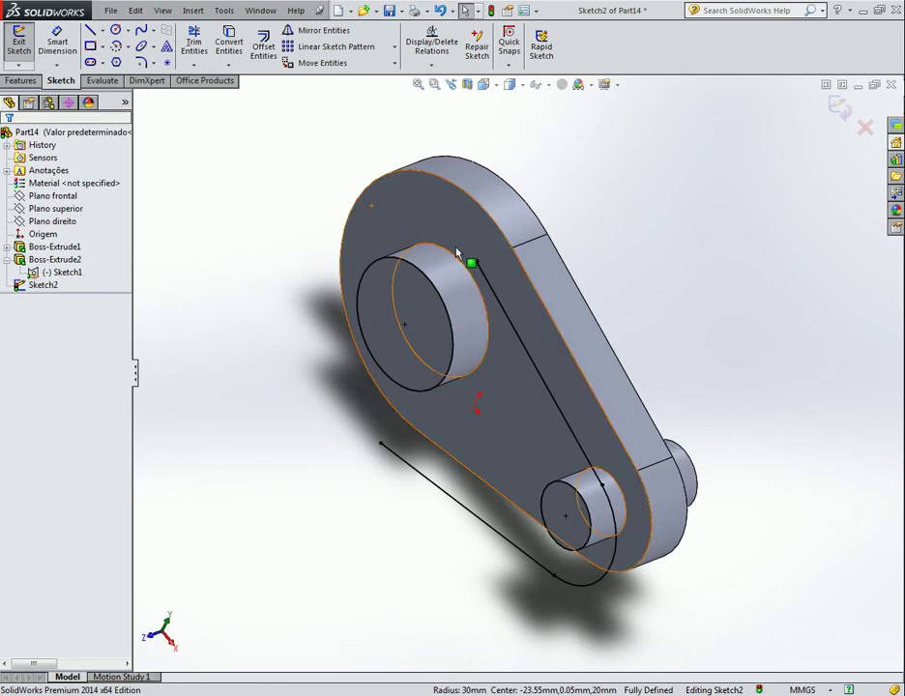
{"action": "left_click", "coordinate": [489, 284]}
{"action": "key", "text": "Delete"}
{"action": "left_click", "coordinate": [449, 497]}
{"action": "key", "text": "Delete"}
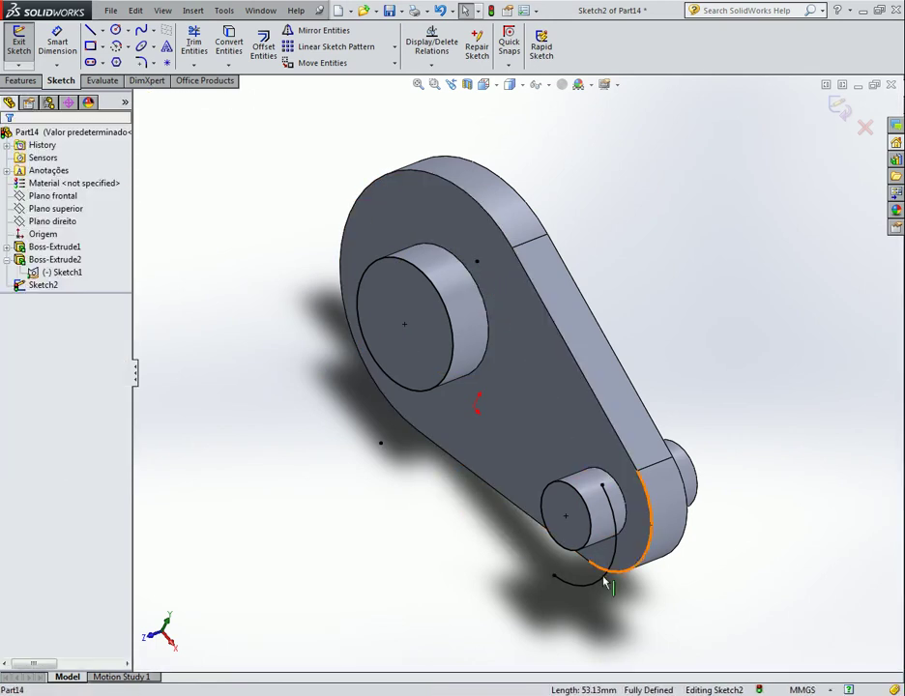
{"action": "left_click", "coordinate": [606, 577]}
{"action": "key", "text": "Delete"}
{"action": "middle_click_drag", "start_coordinate": [628, 445], "coordinate": [693, 343]}
{"action": "middle_click_drag", "start_coordinate": [683, 299], "coordinate": [710, 309]}
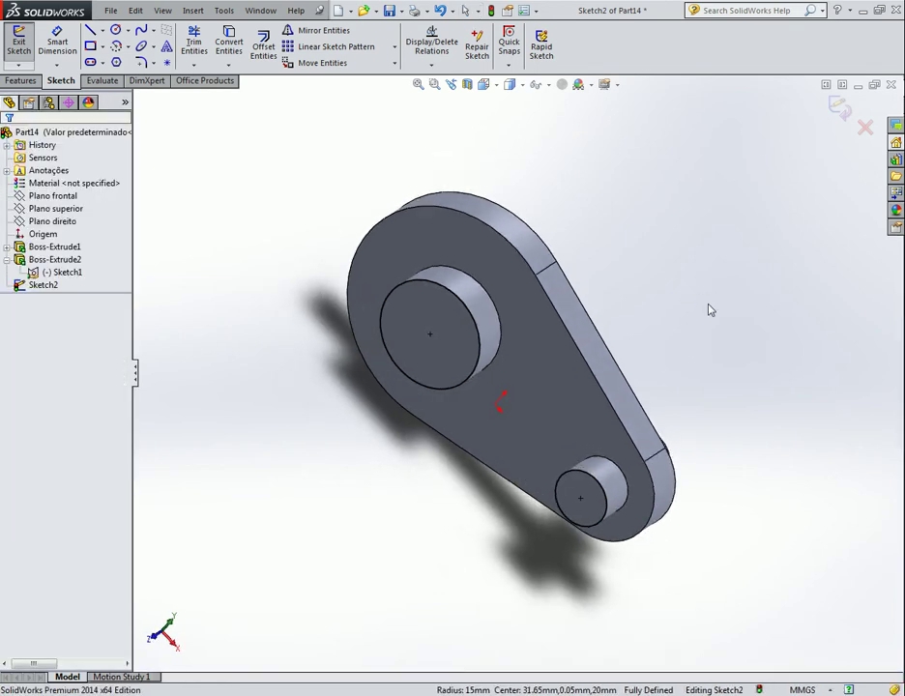
- Offset the hub circle 10 mm inward, one direction only, reversed toward the centre
{"action": "left_click", "coordinate": [22, 81]}
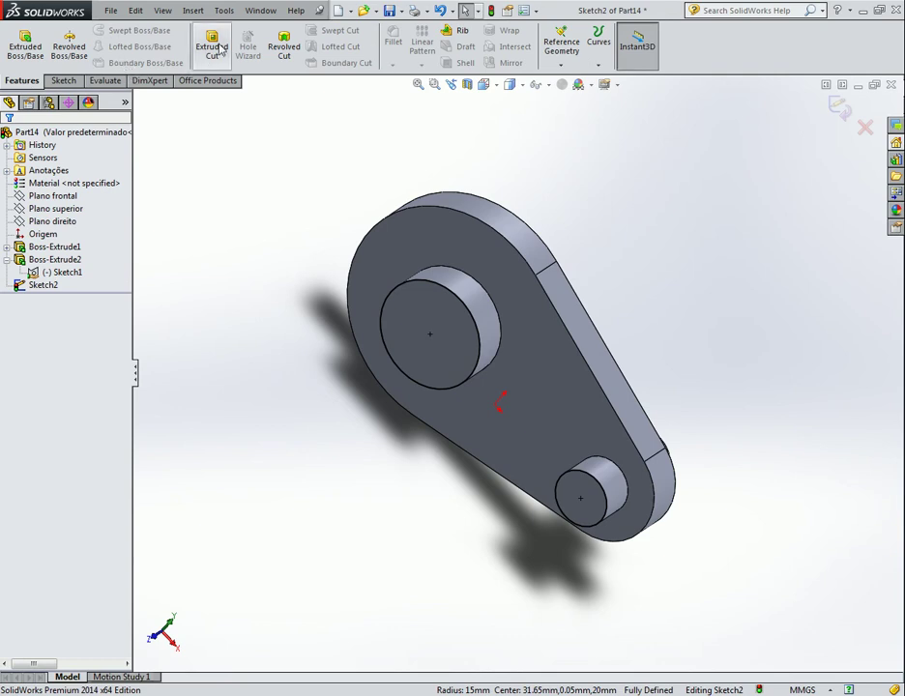
{"action": "left_click_drag", "start_coordinate": [272, 180], "coordinate": [740, 606]}
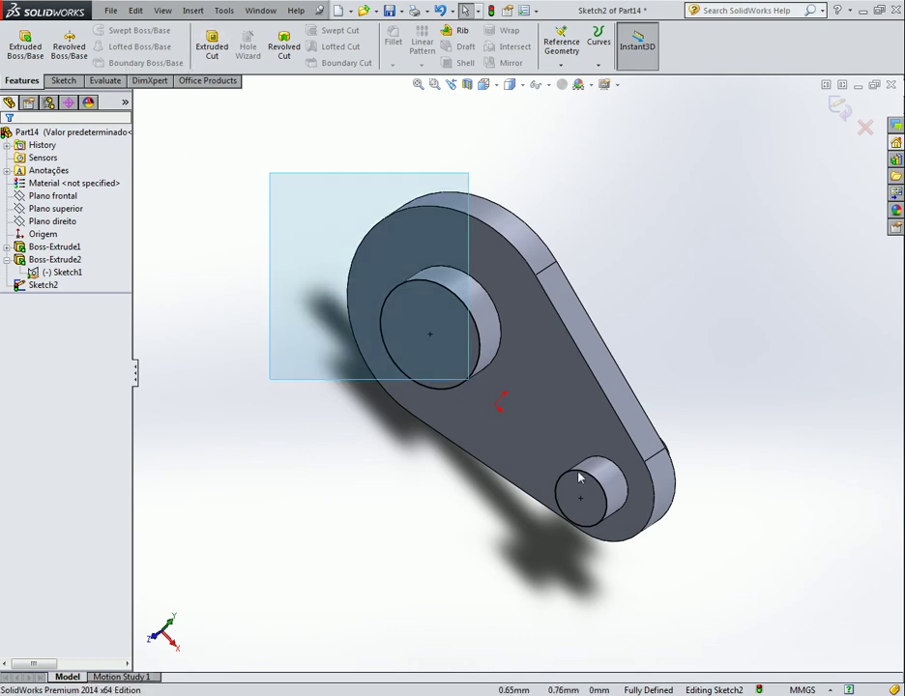
{"action": "left_click", "coordinate": [60, 80]}
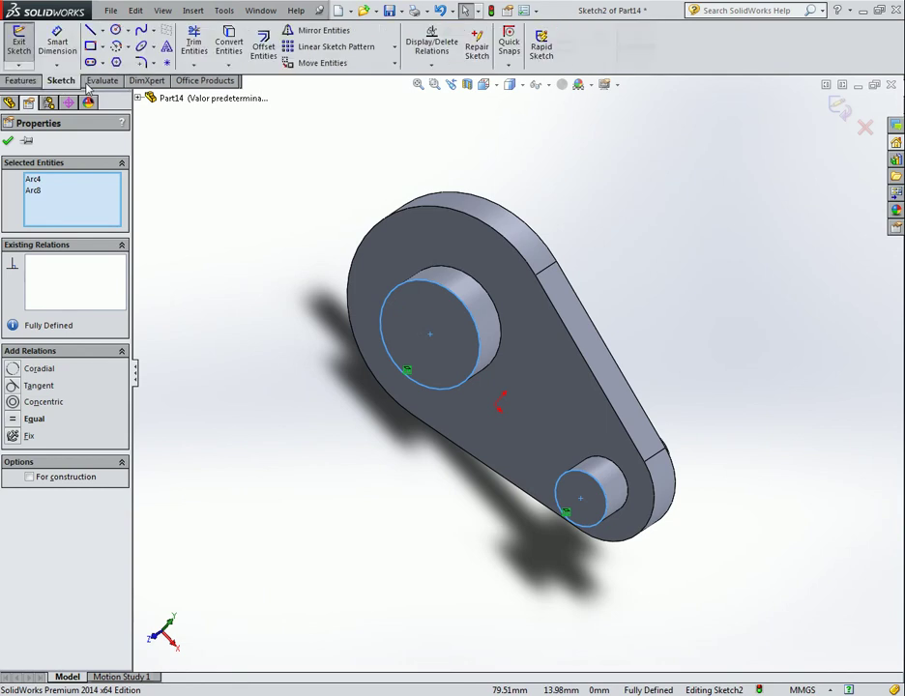
{"action": "left_click", "coordinate": [263, 45]}
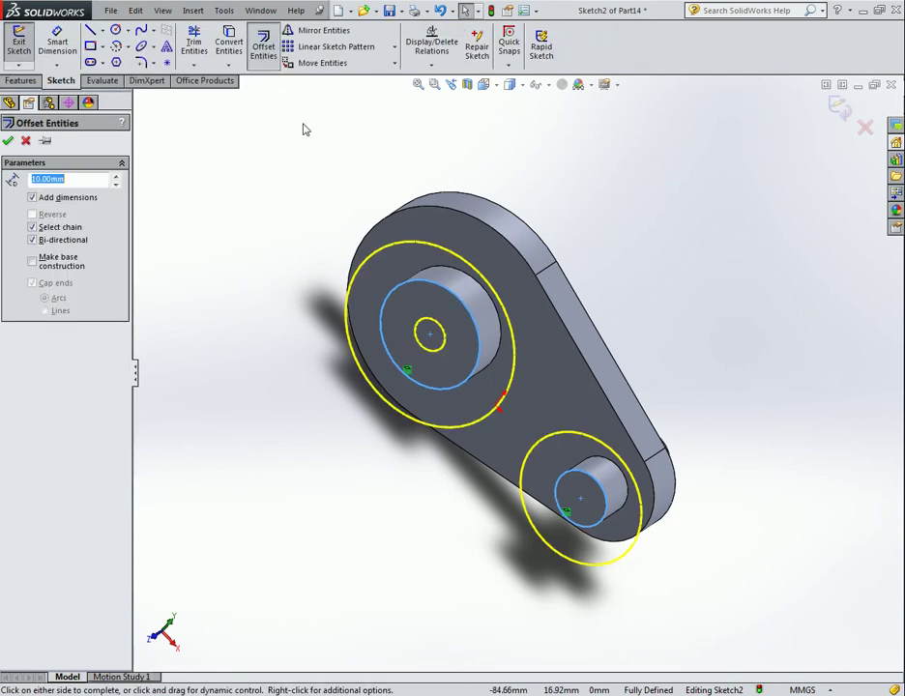
{"action": "left_click", "coordinate": [39, 245]}
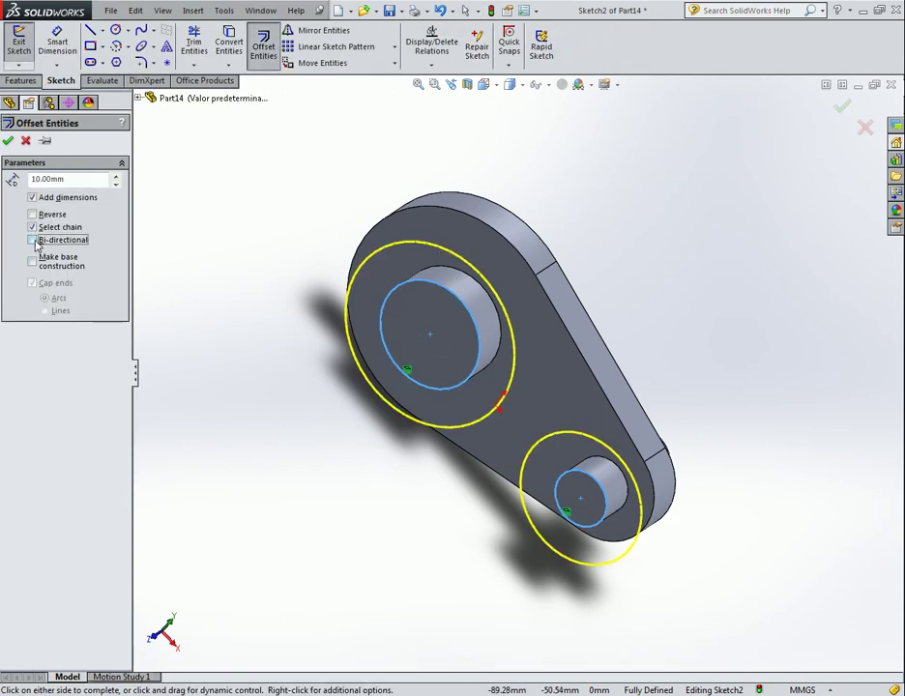
{"action": "left_click", "coordinate": [33, 215]}
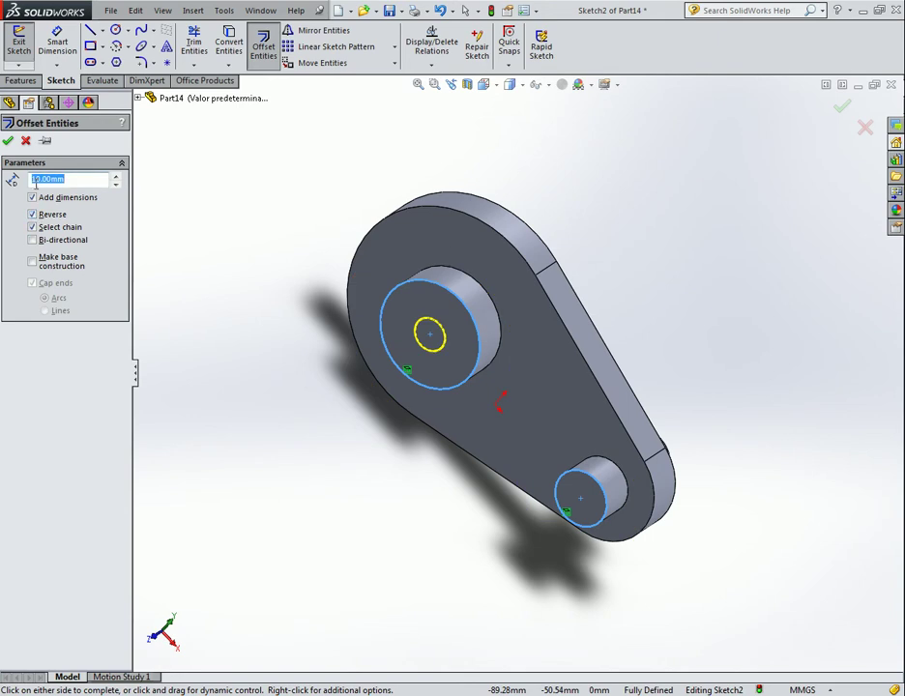
{"action": "left_click", "coordinate": [10, 143]}
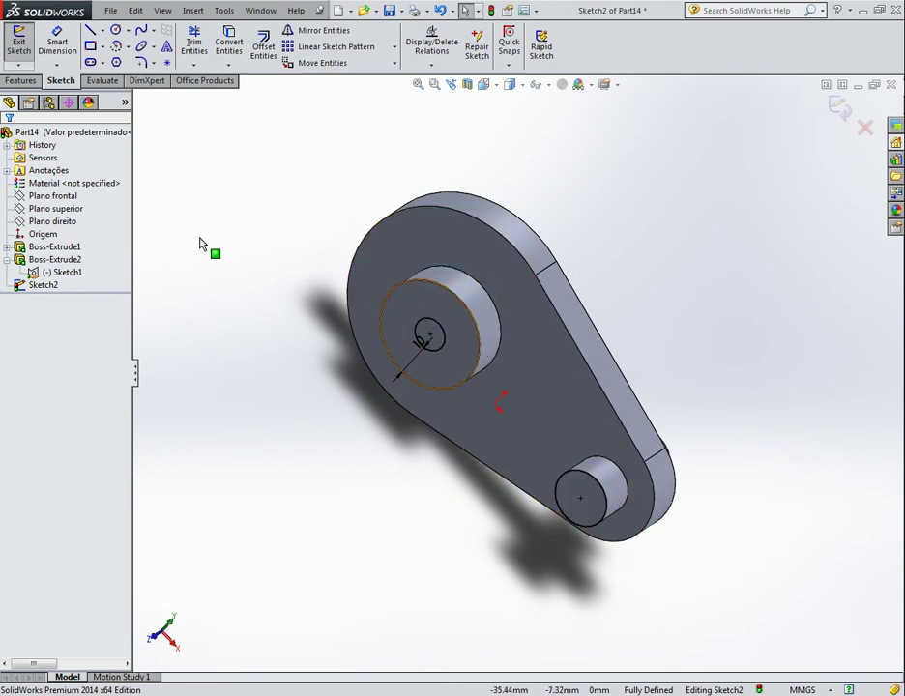
- Cut-extrude the small inner circle region to bore a hole through the larger hub
{"action": "left_click", "coordinate": [21, 80]}
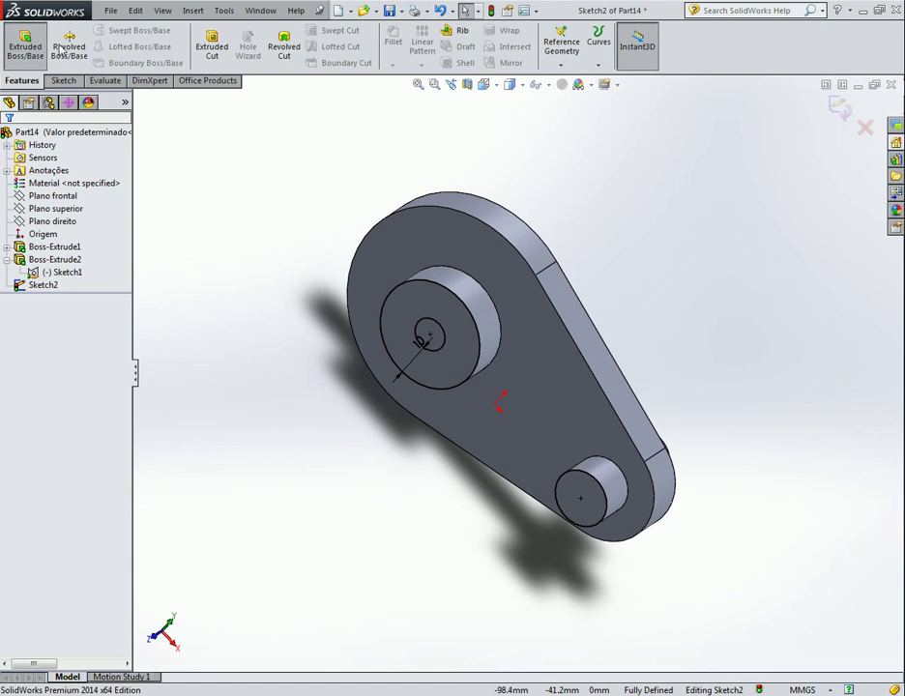
{"action": "left_click", "coordinate": [203, 48]}
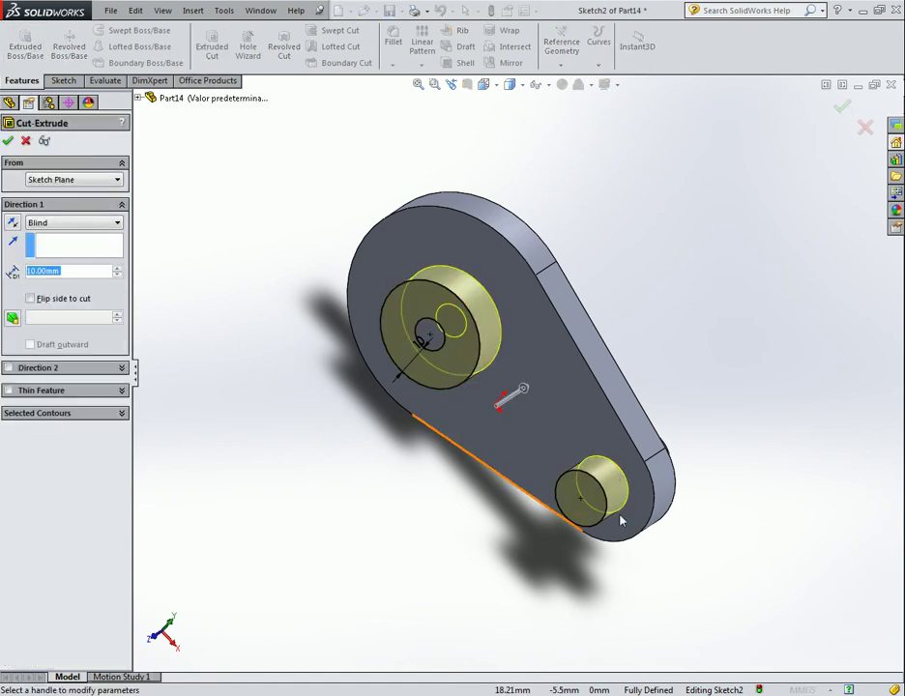
{"action": "left_click", "coordinate": [120, 413]}
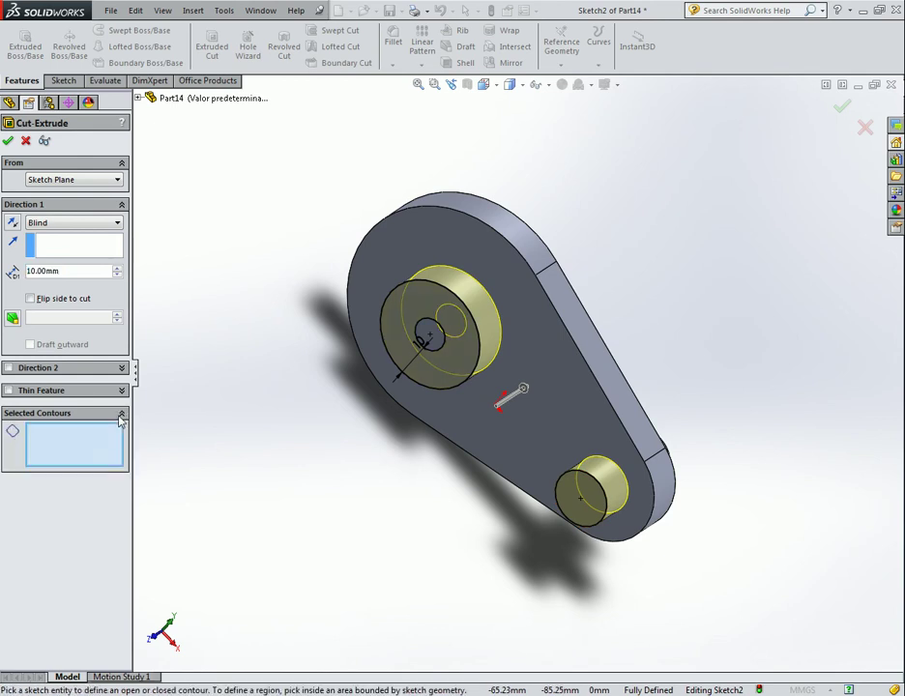
{"action": "left_click", "coordinate": [430, 334]}
{"action": "left_click", "coordinate": [7, 140]}
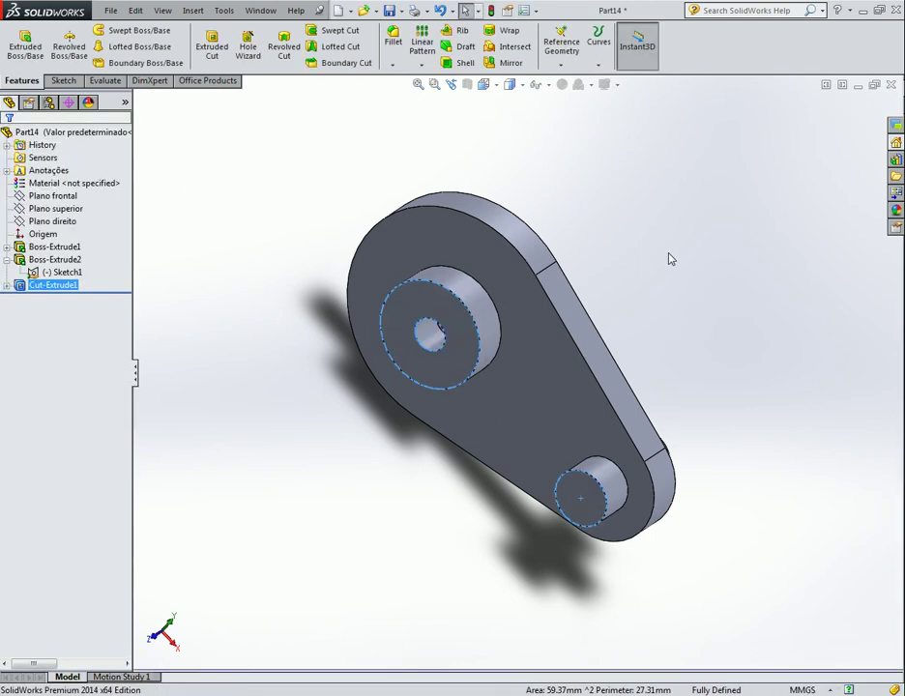
{"action": "left_click", "coordinate": [663, 234]}
{"action": "mouse_move", "coordinate": [663, 232]}
{"action": "middle_mouse_down"}
{"action": "mouse_move", "coordinate": [711, 219]}
{"action": "mouse_move", "coordinate": [681, 216]}
{"action": "middle_mouse_up"}
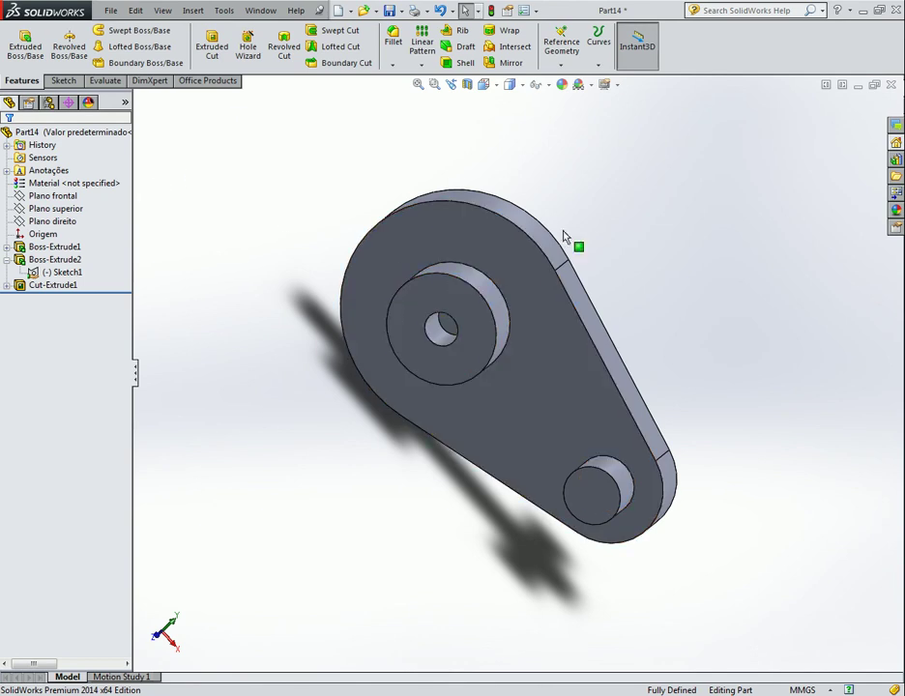
- Sketch on the larger hub face, convert the hole's edge into a circle, and exit
{"action": "middle_click_drag", "start_coordinate": [585, 218], "coordinate": [578, 223]}
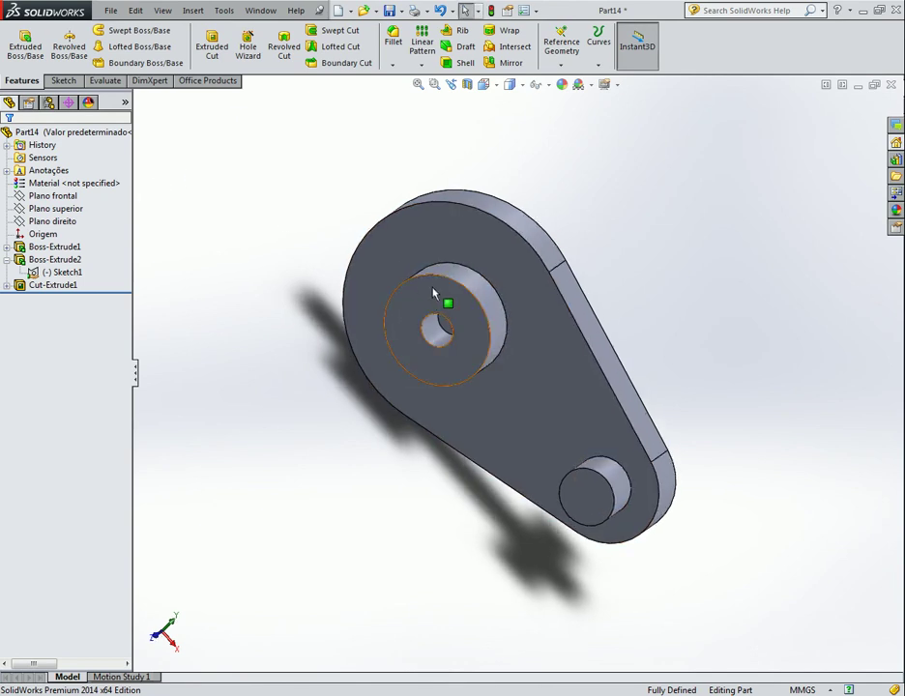
{"action": "right_click", "coordinate": [456, 302]}
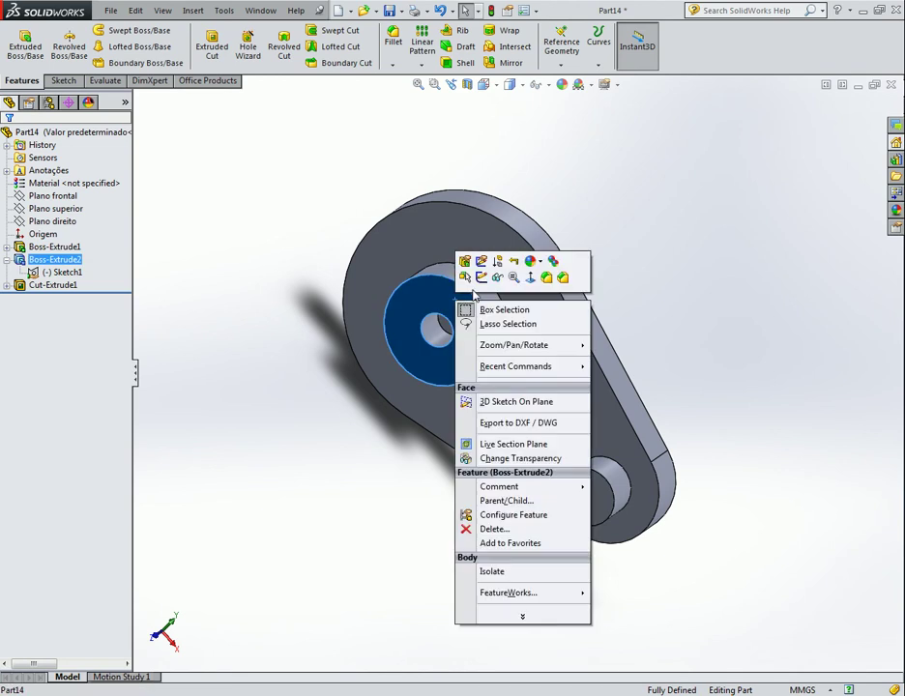
{"action": "left_click", "coordinate": [465, 277]}
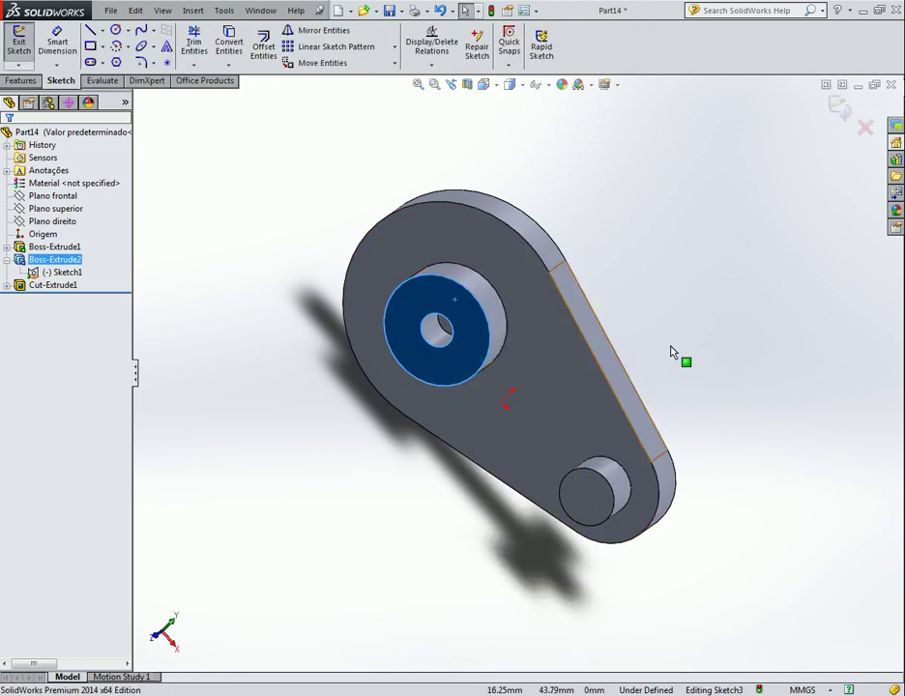
{"action": "left_click", "coordinate": [441, 321]}
{"action": "mouse_move", "coordinate": [577, 258]}
{"action": "middle_mouse_down"}
{"action": "mouse_move", "coordinate": [598, 250]}
{"action": "mouse_move", "coordinate": [621, 183]}
{"action": "middle_mouse_up"}
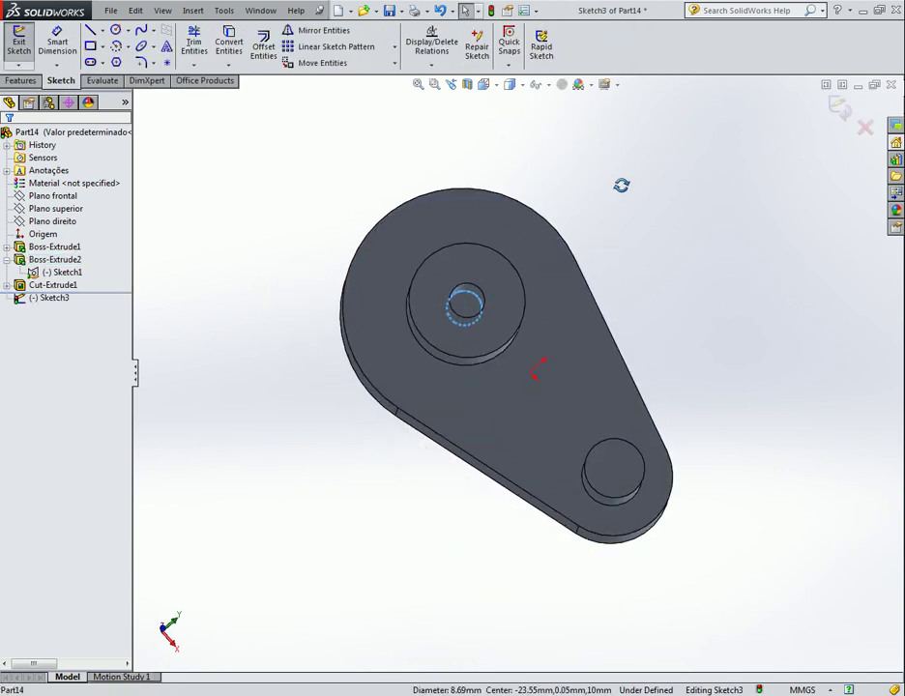
{"action": "left_click", "coordinate": [229, 37]}
{"action": "middle_click_drag", "start_coordinate": [572, 323], "coordinate": [531, 365]}
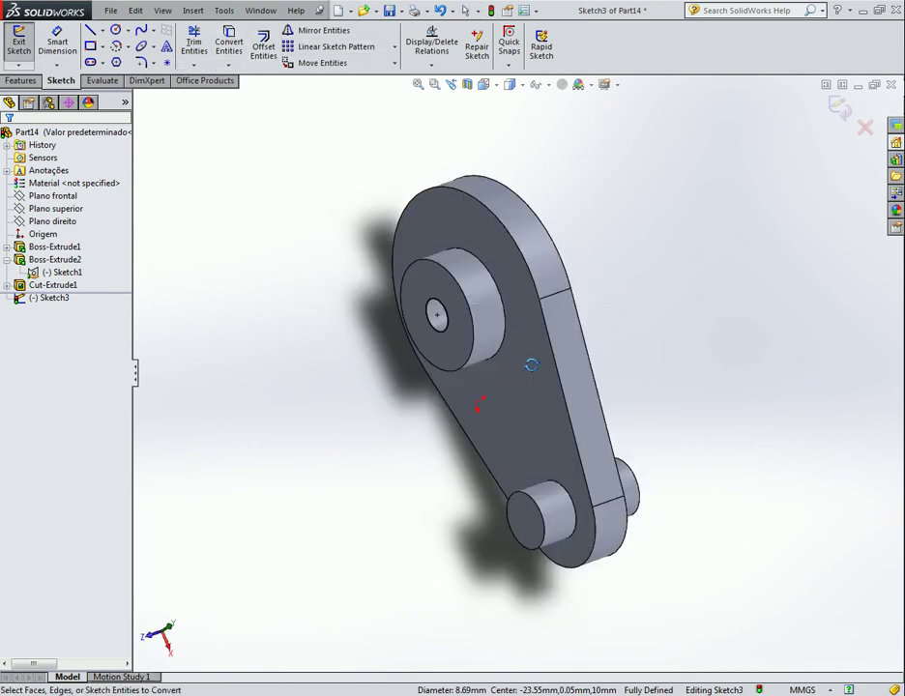
{"action": "scroll", "coordinate": [447, 314], "scroll_direction": "down", "scroll_amount": 2}
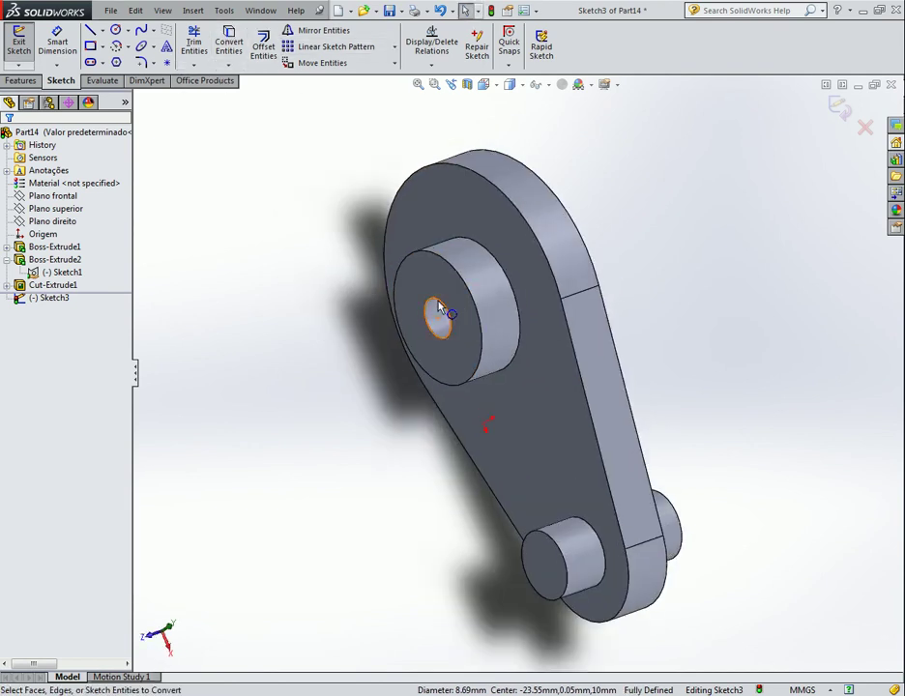
{"action": "left_click", "coordinate": [440, 308]}
{"action": "left_click", "coordinate": [701, 297]}
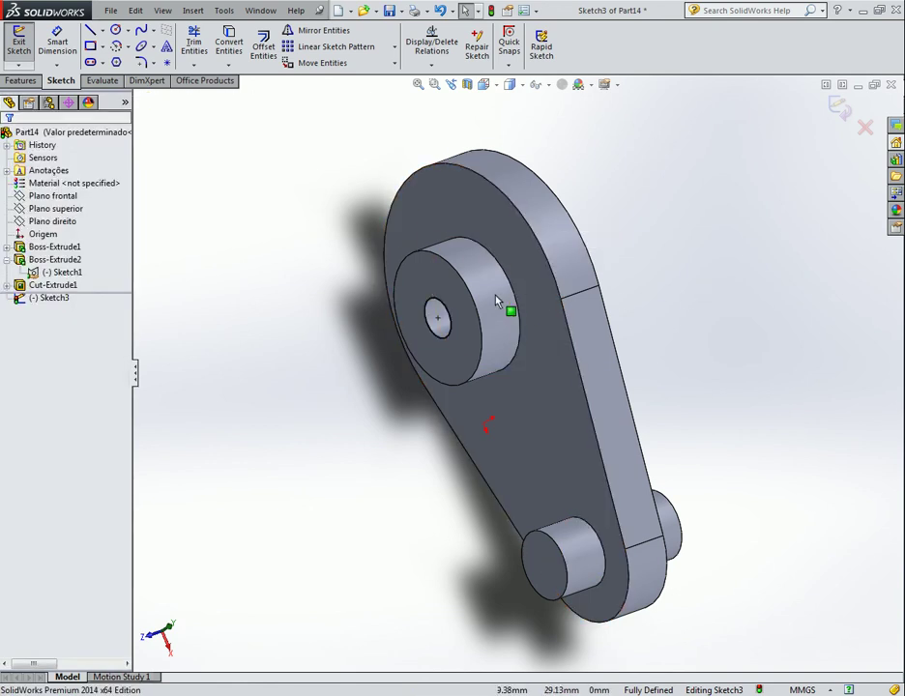
{"action": "left_click", "coordinate": [839, 106]}
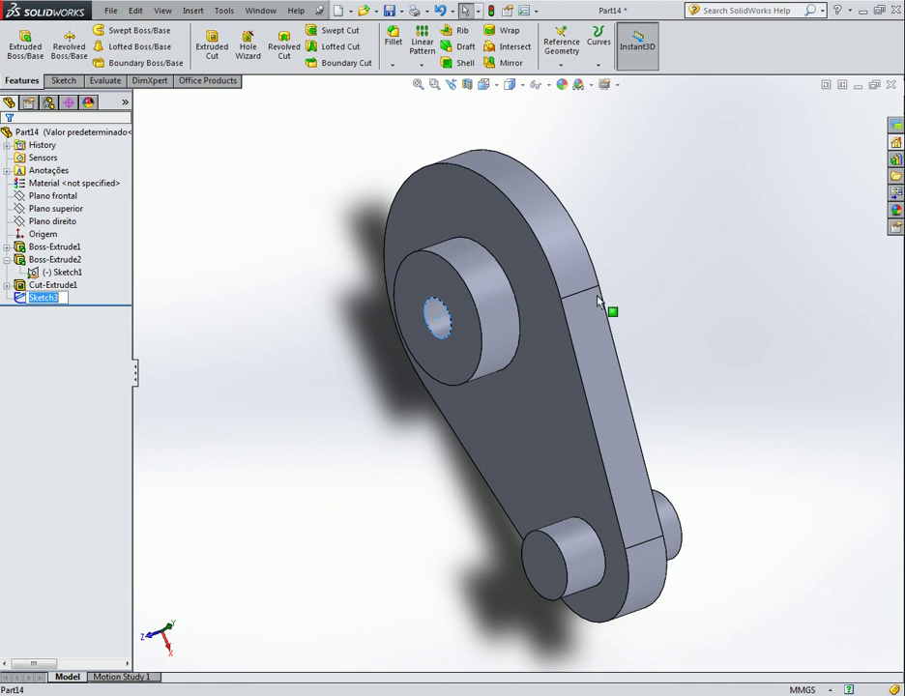
- Start a new sketch on the end face of the opposite-side hub
{"action": "left_click", "coordinate": [706, 303]}
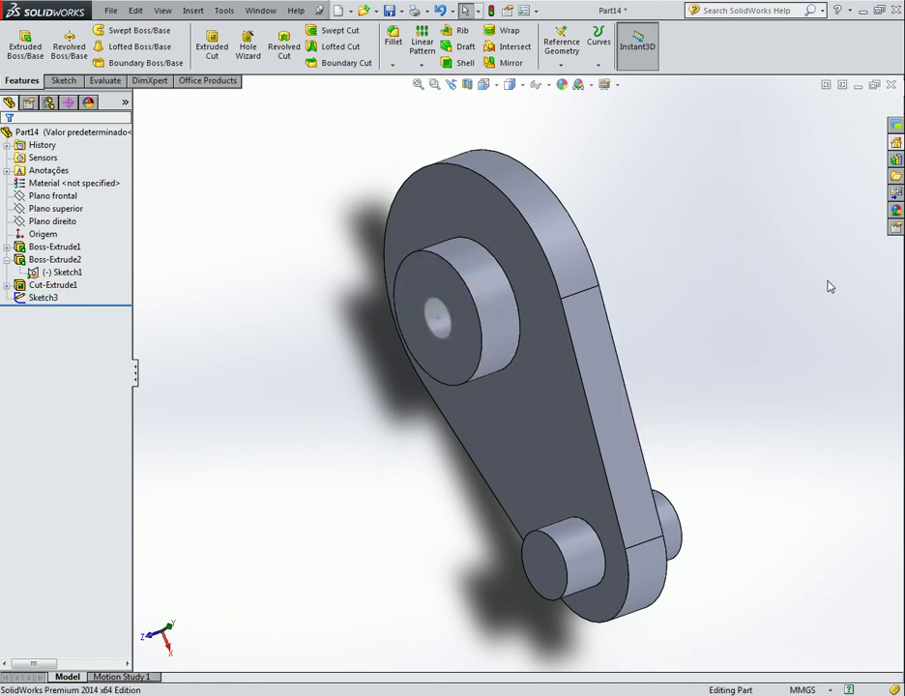
{"action": "middle_click_drag", "start_coordinate": [732, 295], "coordinate": [764, 307]}
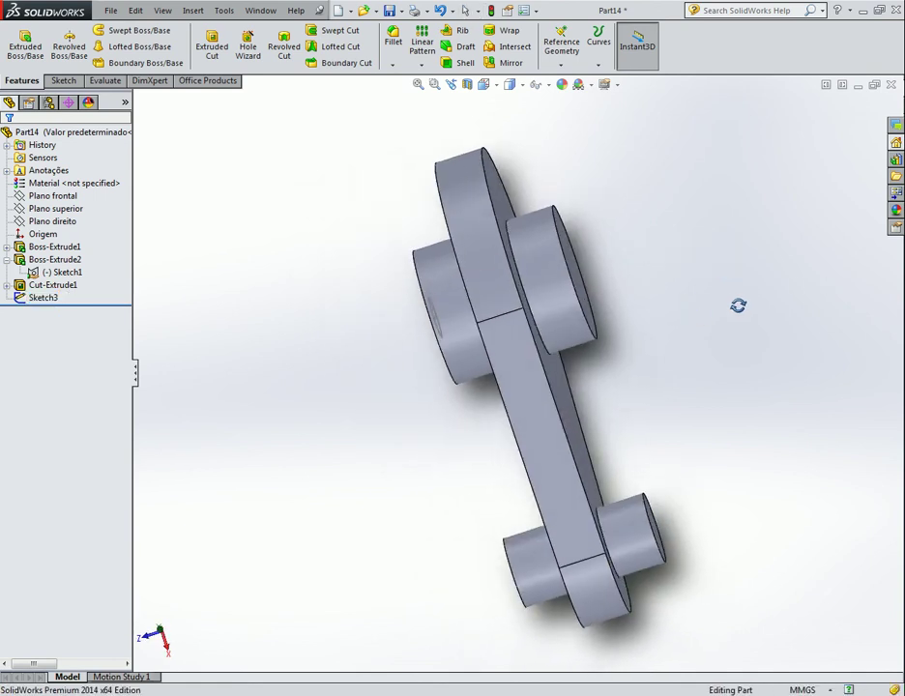
{"action": "left_click", "coordinate": [50, 298]}
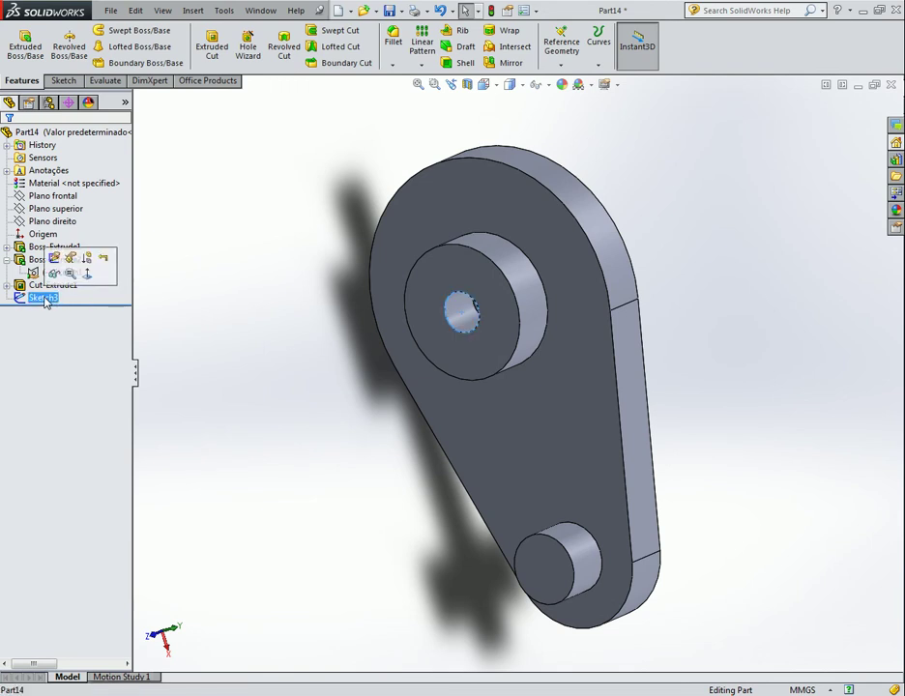
{"action": "mouse_move", "coordinate": [581, 162]}
{"action": "middle_mouse_down"}
{"action": "mouse_move", "coordinate": [612, 208]}
{"action": "mouse_move", "coordinate": [689, 221]}
{"action": "middle_mouse_up"}
{"action": "right_click", "coordinate": [561, 262]}
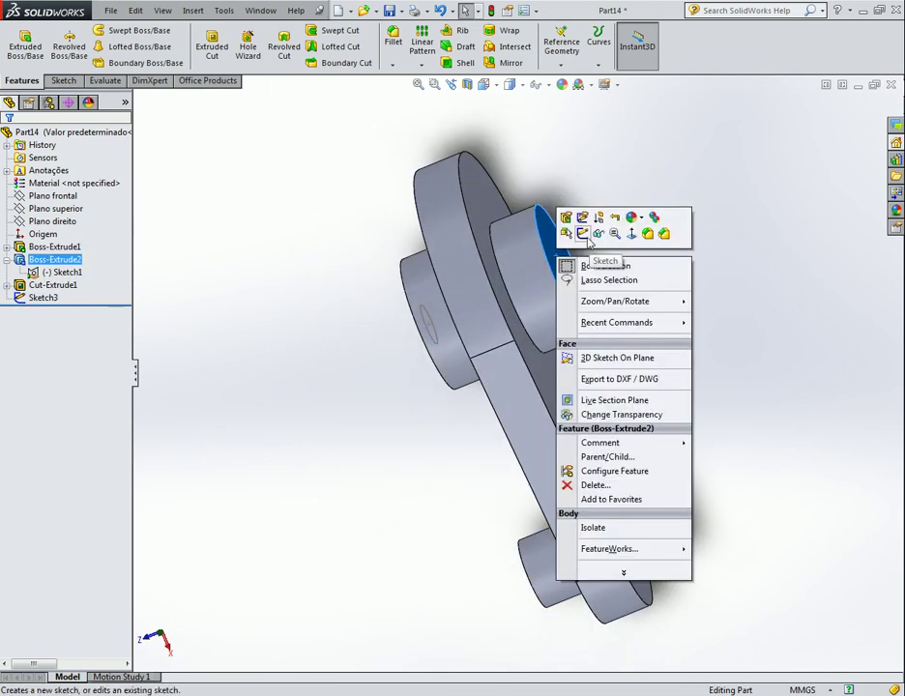
{"action": "left_click", "coordinate": [583, 234]}
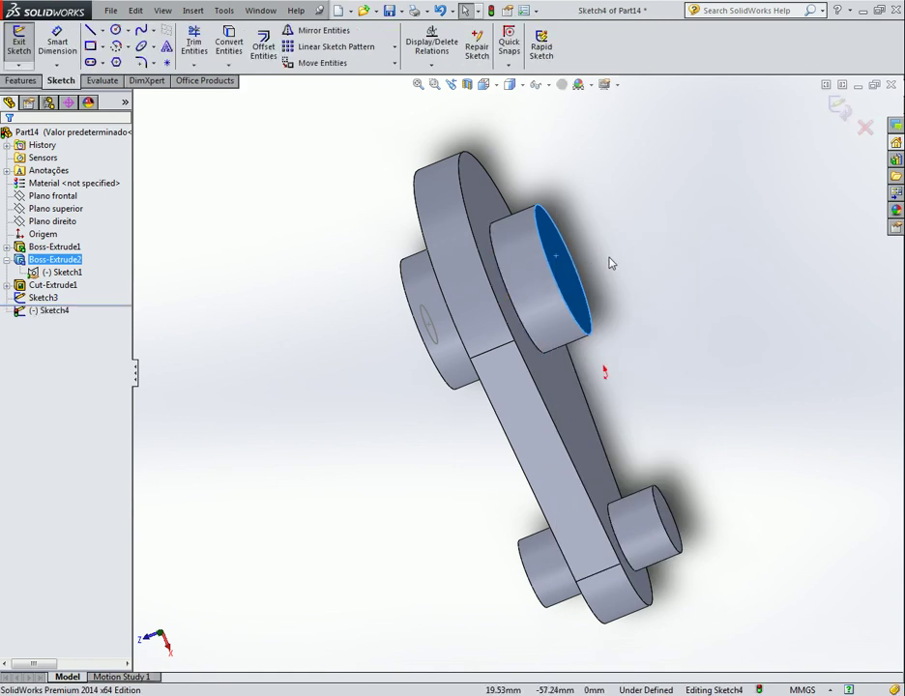
- Convert Sketch3's hole circle into the new Sketch4 and finish the sketch
{"action": "middle_click_drag", "start_coordinate": [610, 263], "coordinate": [696, 249]}
{"action": "left_click", "coordinate": [42, 296]}
{"action": "middle_click_drag", "start_coordinate": [323, 267], "coordinate": [265, 288]}
{"action": "mouse_move", "coordinate": [418, 330]}
{"action": "middle_mouse_down"}
{"action": "mouse_move", "coordinate": [660, 240]}
{"action": "mouse_move", "coordinate": [425, 275]}
{"action": "middle_mouse_up"}
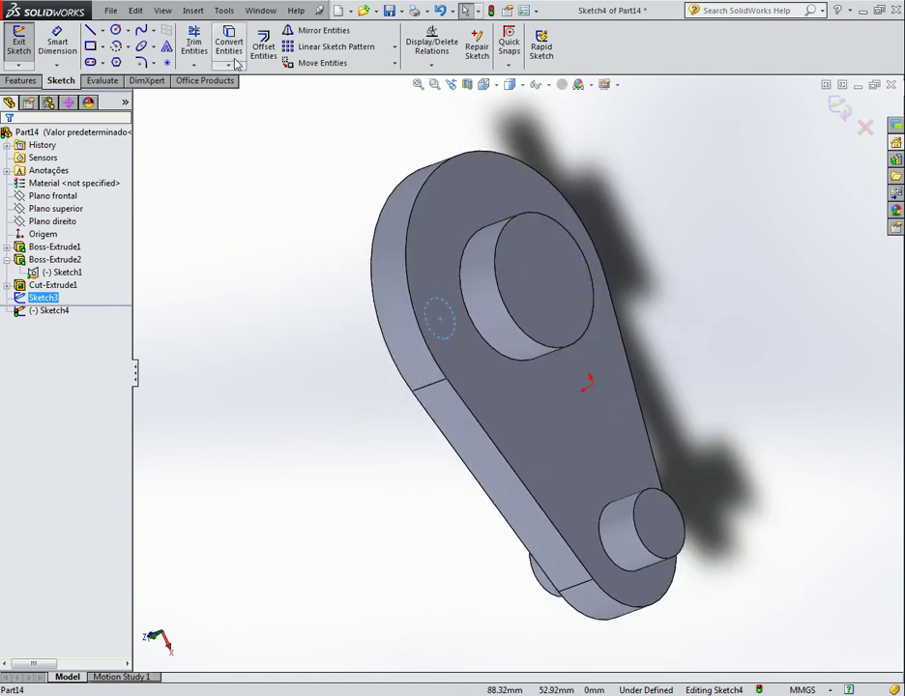
{"action": "left_click", "coordinate": [229, 42]}
{"action": "middle_click_drag", "start_coordinate": [707, 248], "coordinate": [768, 133]}
{"action": "key", "text": "ctrl+b"}
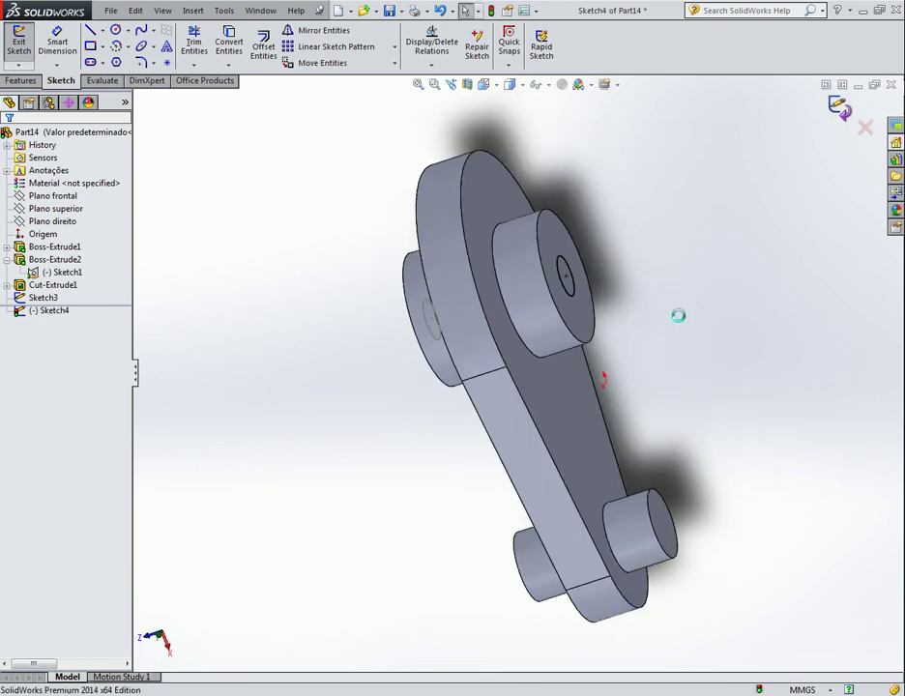